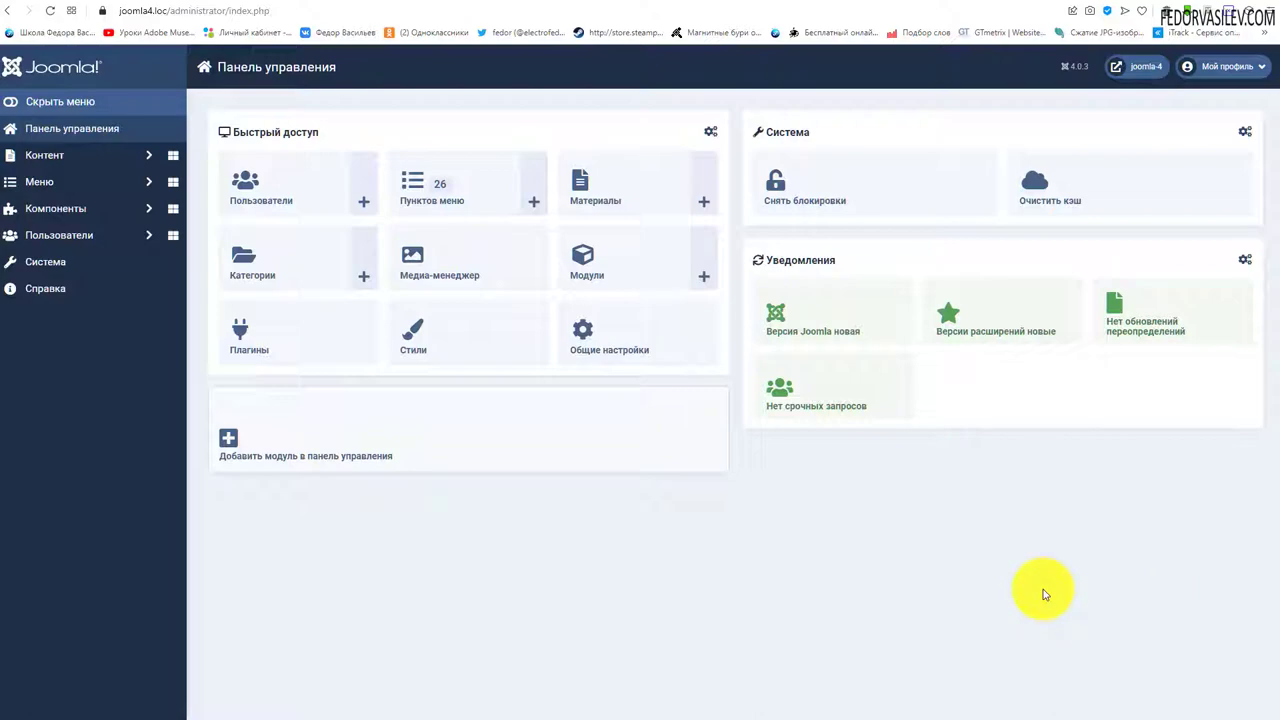
Step: Open the site's public home page at joomla4.loc
{"action": "left_click", "coordinate": [212, 12]}
{"action": "type", "text": "joomla4.loc"}
{"action": "key", "text": "Return"}
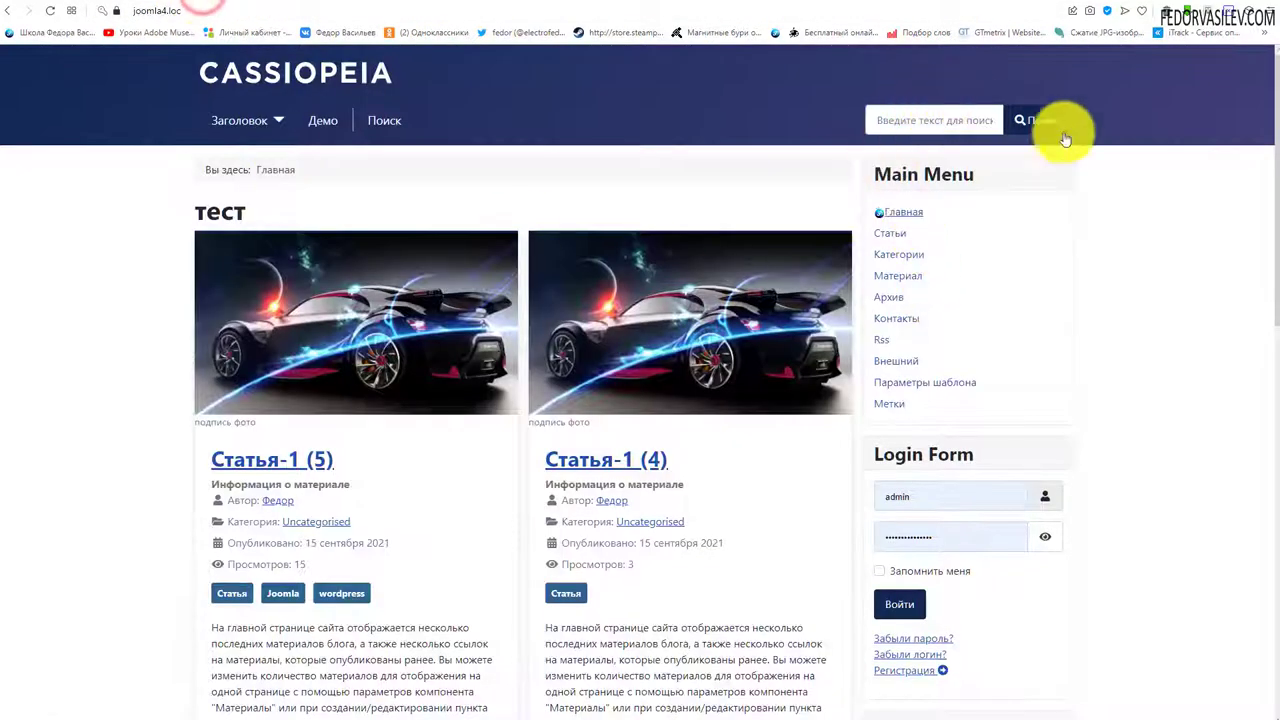
Step: Examine the home page layout, including the header, menus, articles, sidebar modules and footer
{"action": "scroll", "coordinate": [1010, 360], "scroll_direction": "down", "scroll_amount": 2}
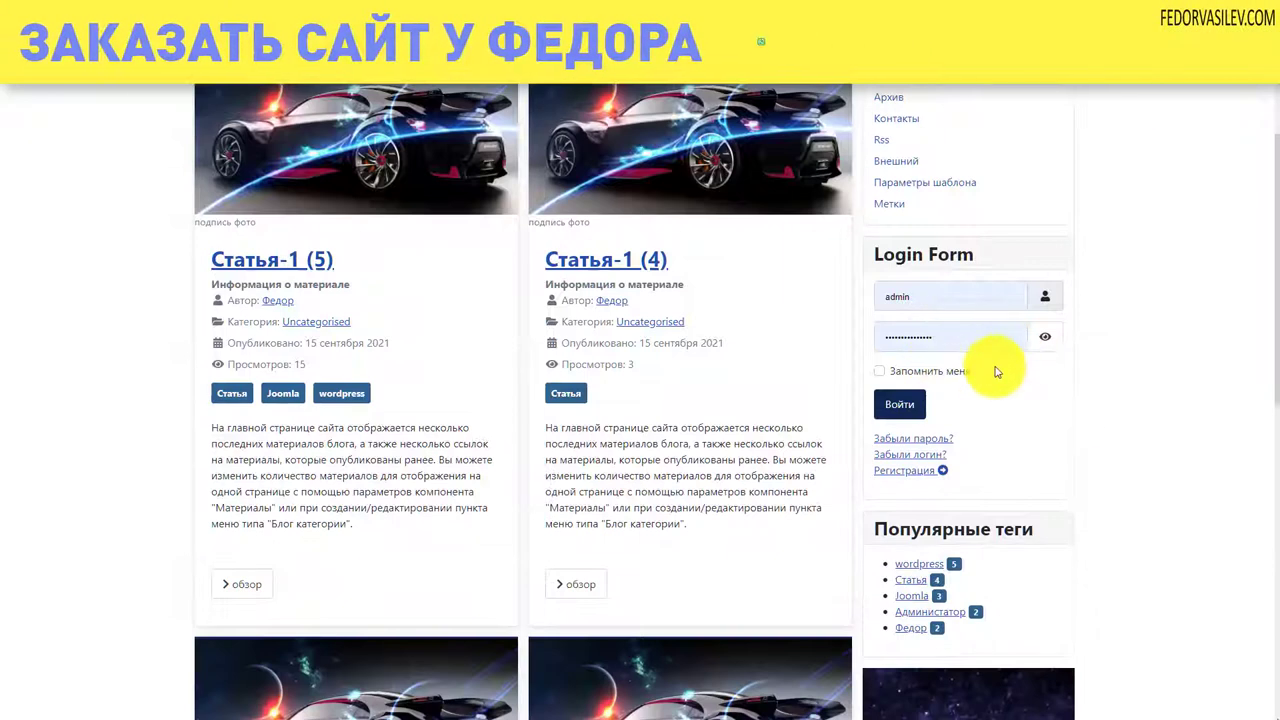
{"action": "scroll", "coordinate": [957, 277], "scroll_direction": "down", "scroll_amount": 3}
{"action": "scroll", "coordinate": [610, 320], "scroll_direction": "up", "scroll_amount": 3}
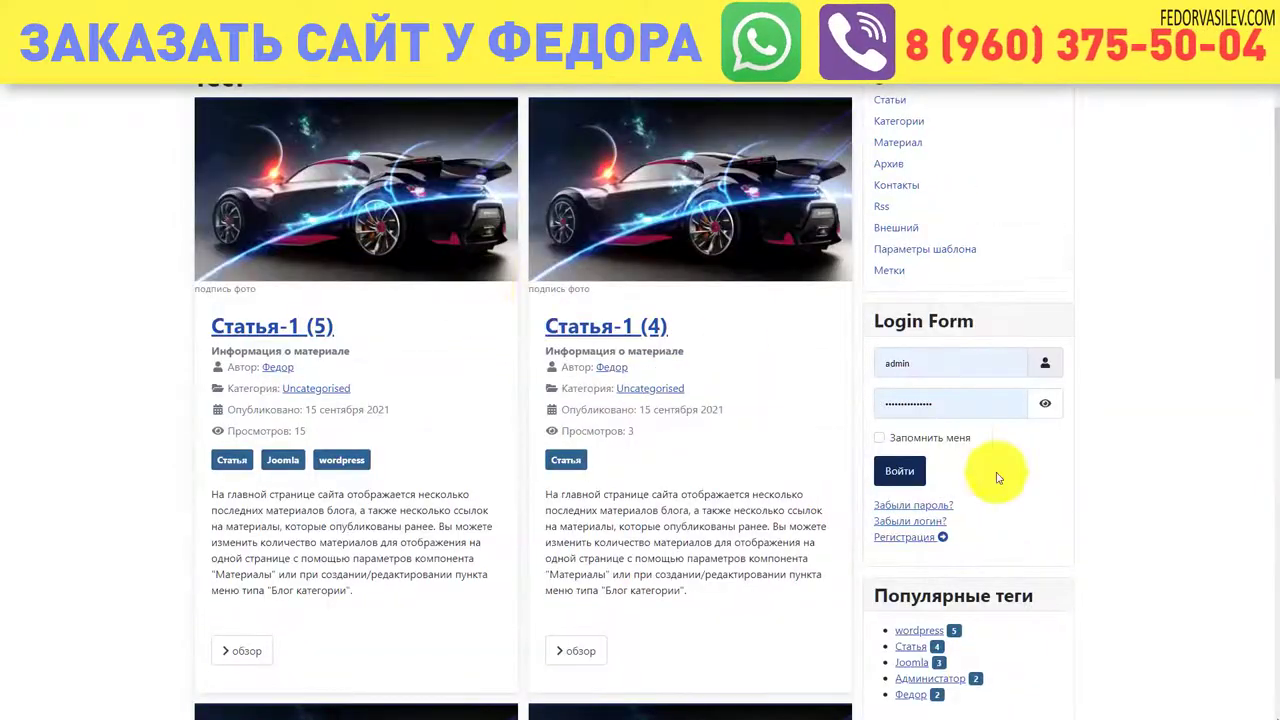
{"action": "scroll", "coordinate": [357, 200], "scroll_direction": "down", "scroll_amount": 1}
{"action": "scroll", "coordinate": [357, 200], "scroll_direction": "up", "scroll_amount": 3}
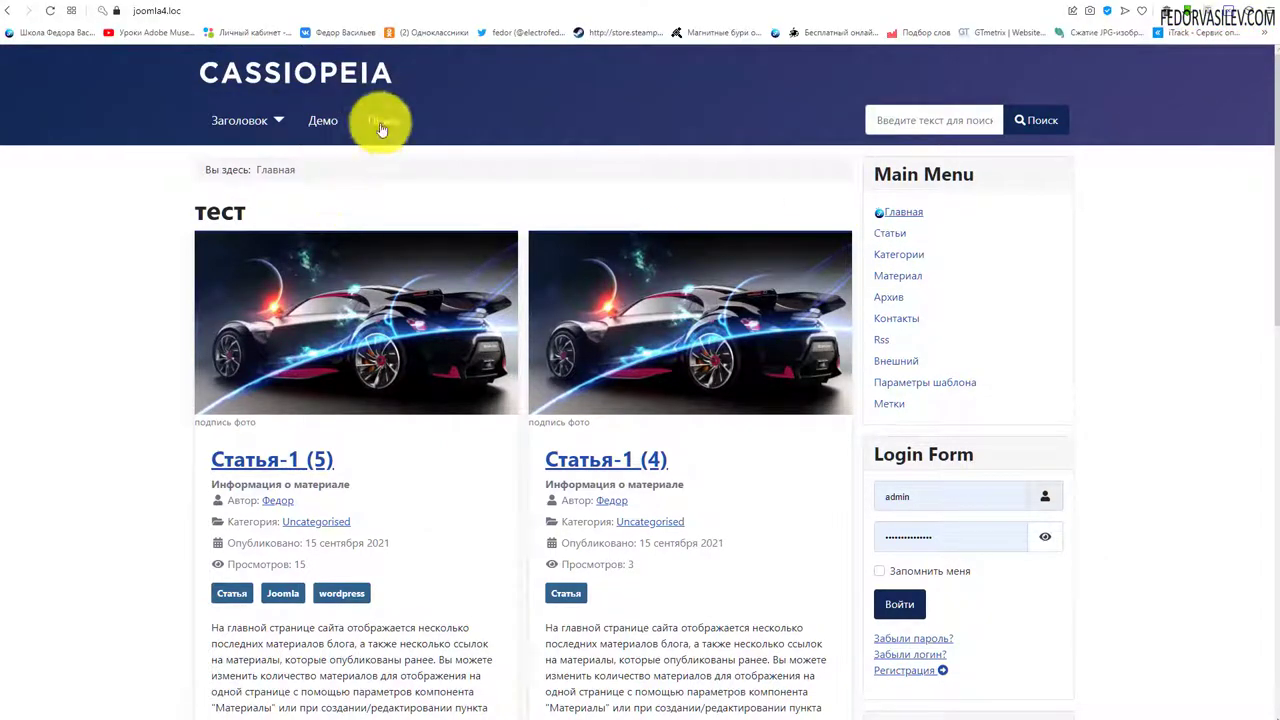
{"action": "left_click_drag", "start_coordinate": [405, 72], "coordinate": [242, 80]}
{"action": "left_click", "coordinate": [150, 120]}
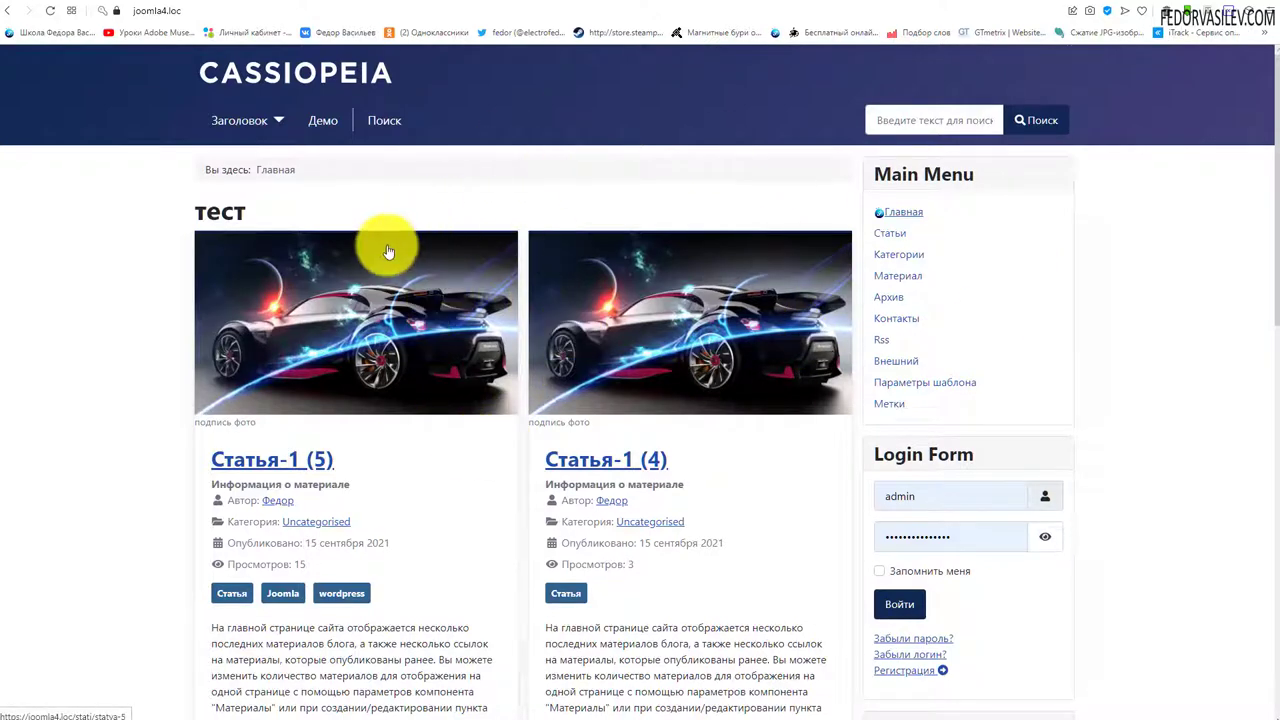
{"action": "scroll", "coordinate": [420, 200], "scroll_direction": "down", "scroll_amount": 10}
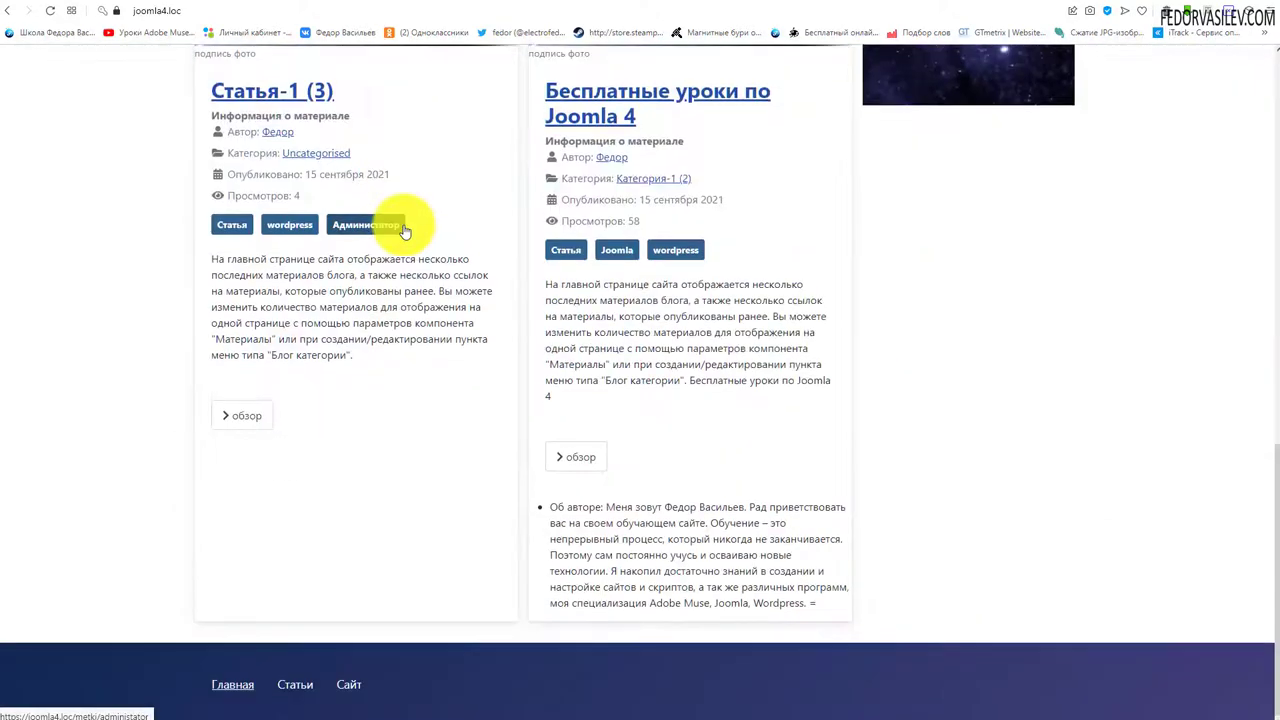
{"action": "scroll", "coordinate": [400, 230], "scroll_direction": "up", "scroll_amount": 10}
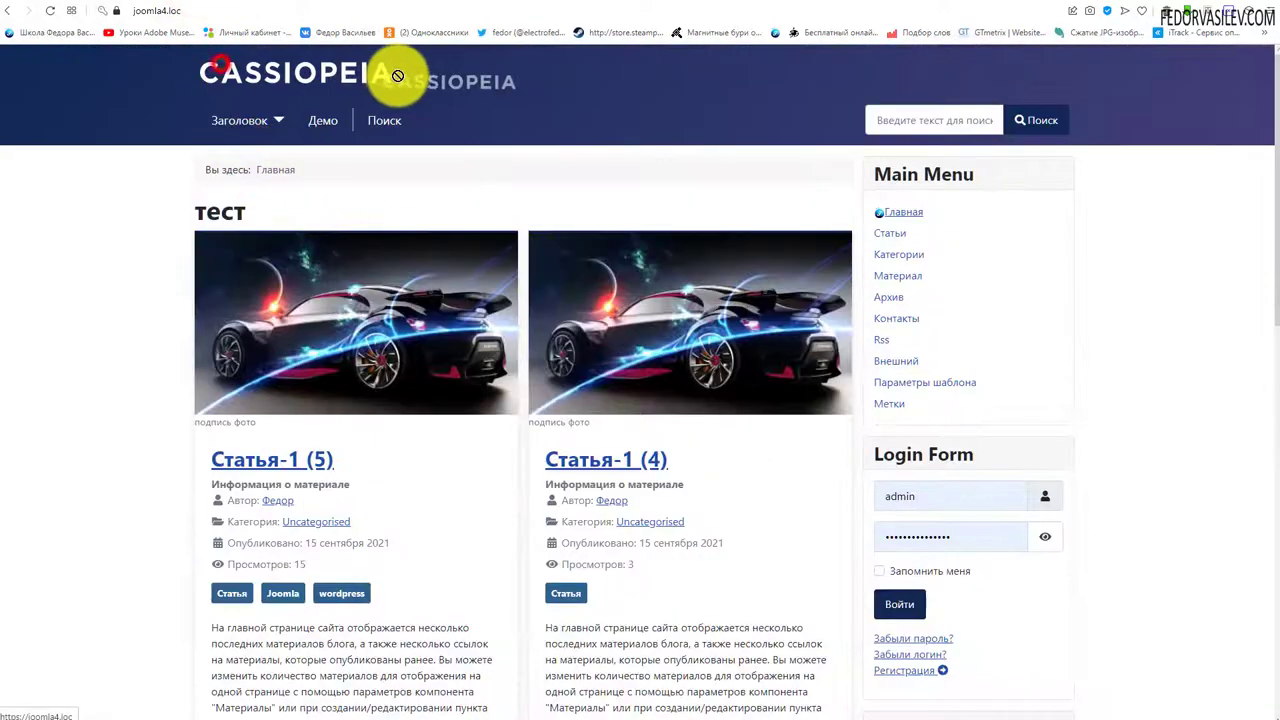
Step: Return to the Joomla administrator and open the list of site template styles (Стили сайта)
{"action": "left_click", "coordinate": [104, 6]}
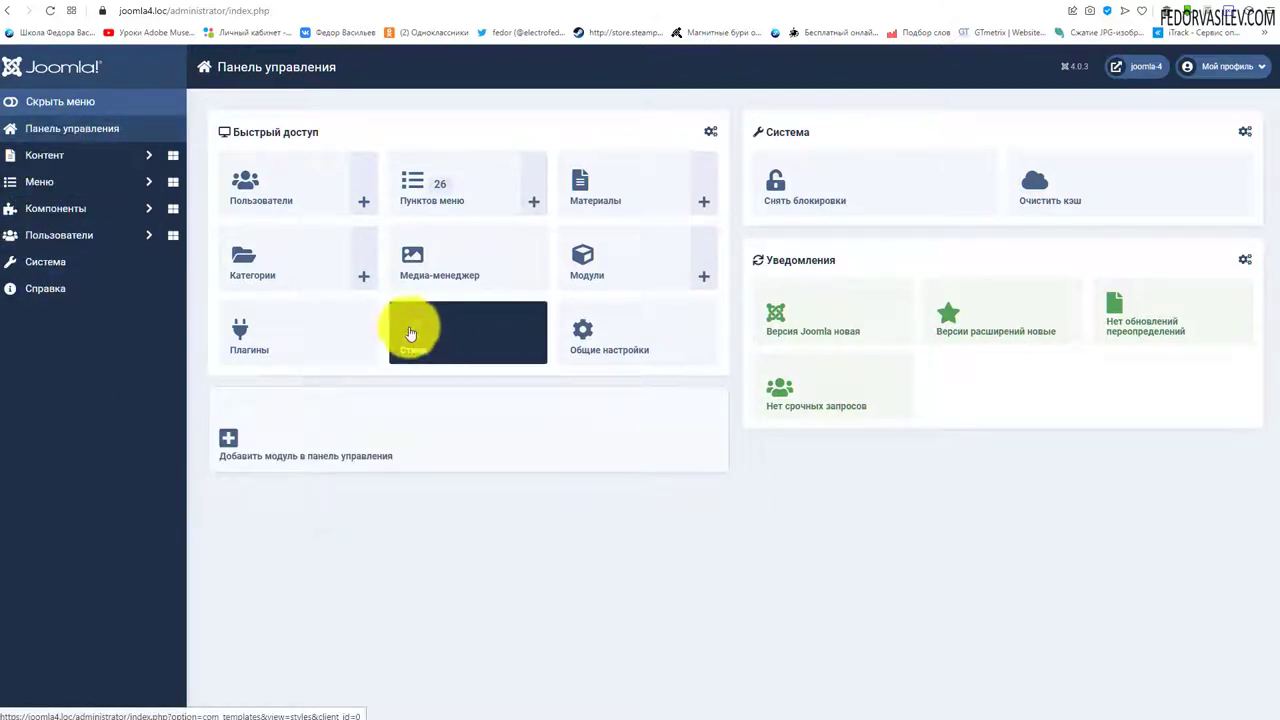
{"action": "left_click", "coordinate": [58, 261]}
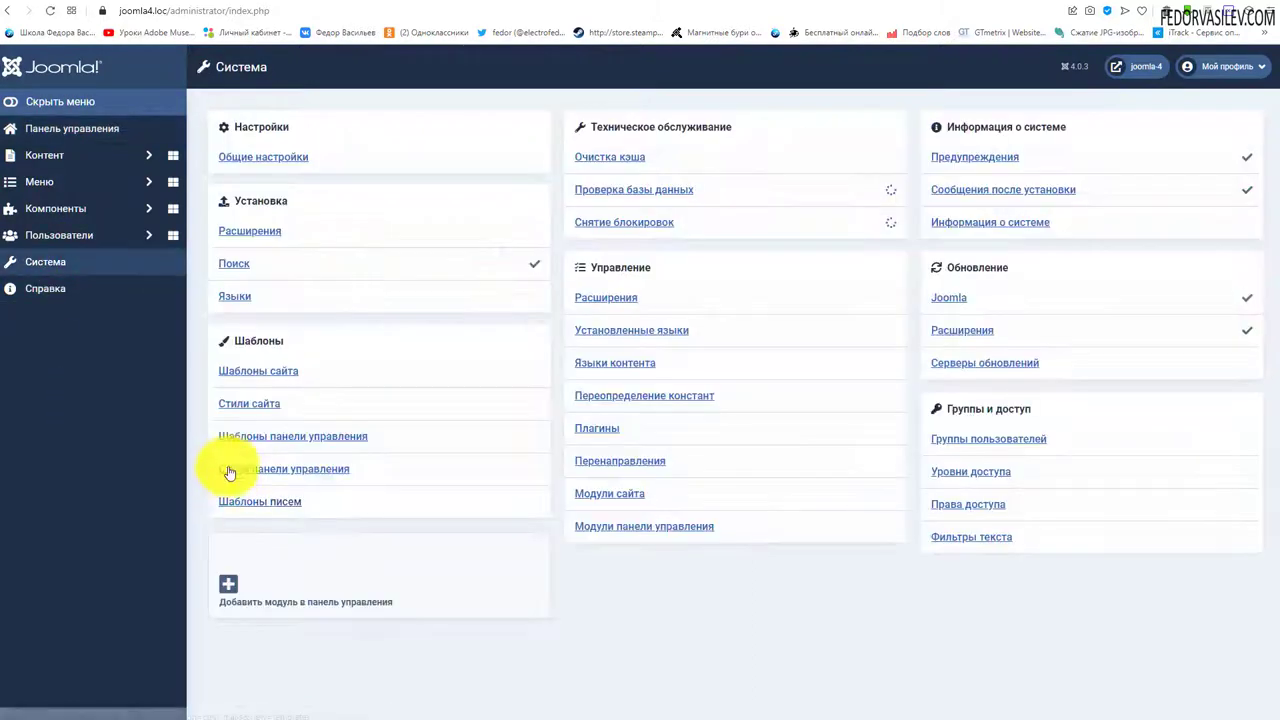
{"action": "left_click", "coordinate": [244, 402]}
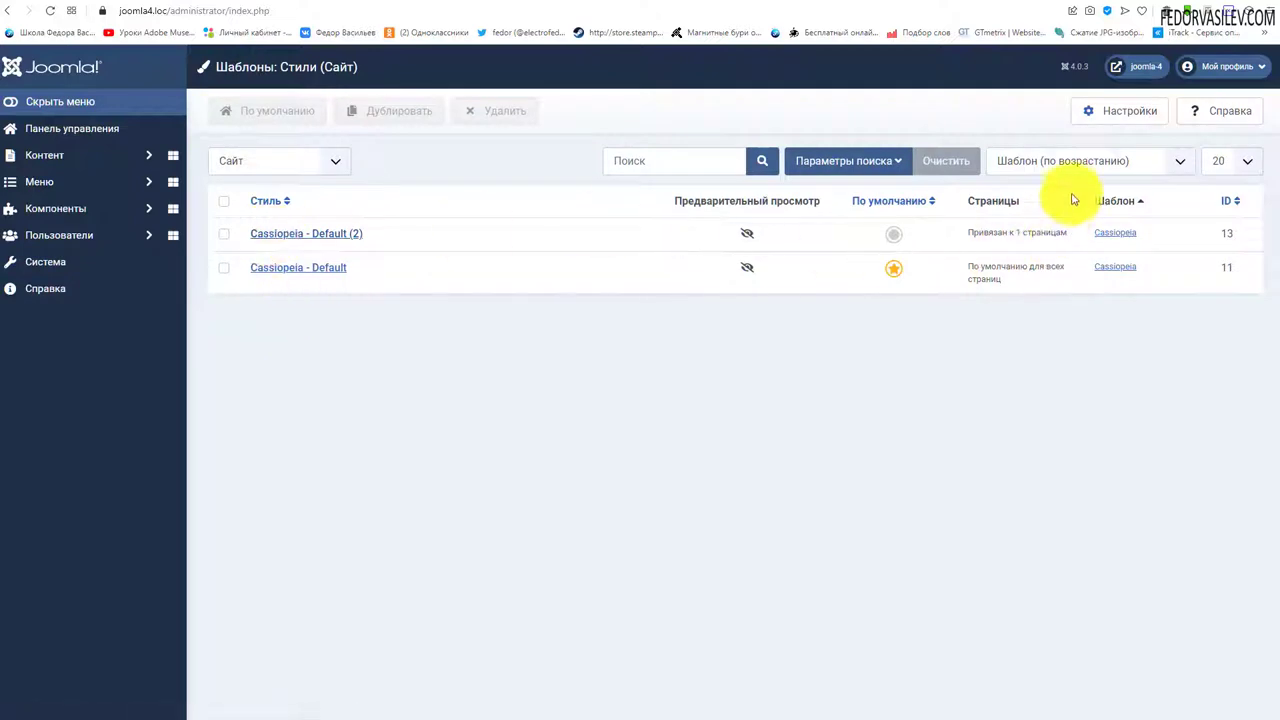
Step: Enable module position preview (Просмотр позиций модулей) in the template settings, then save and close them
{"action": "left_click", "coordinate": [1113, 120]}
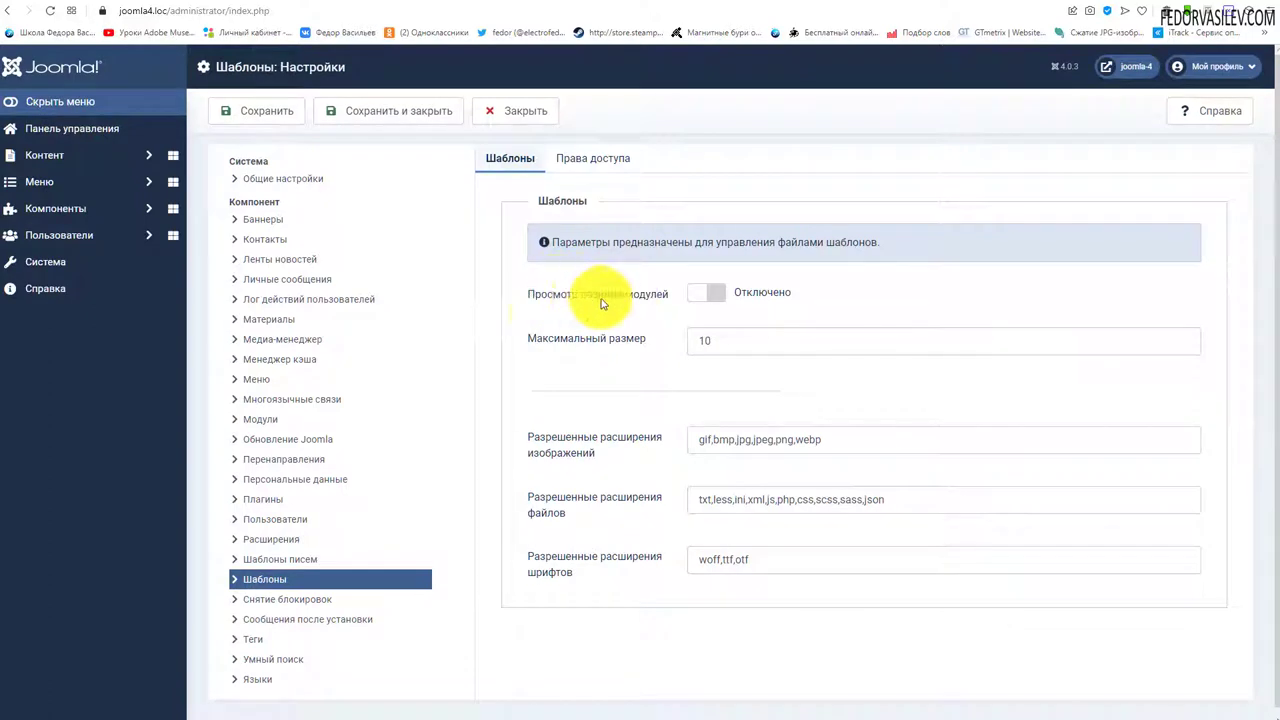
{"action": "left_click", "coordinate": [718, 294]}
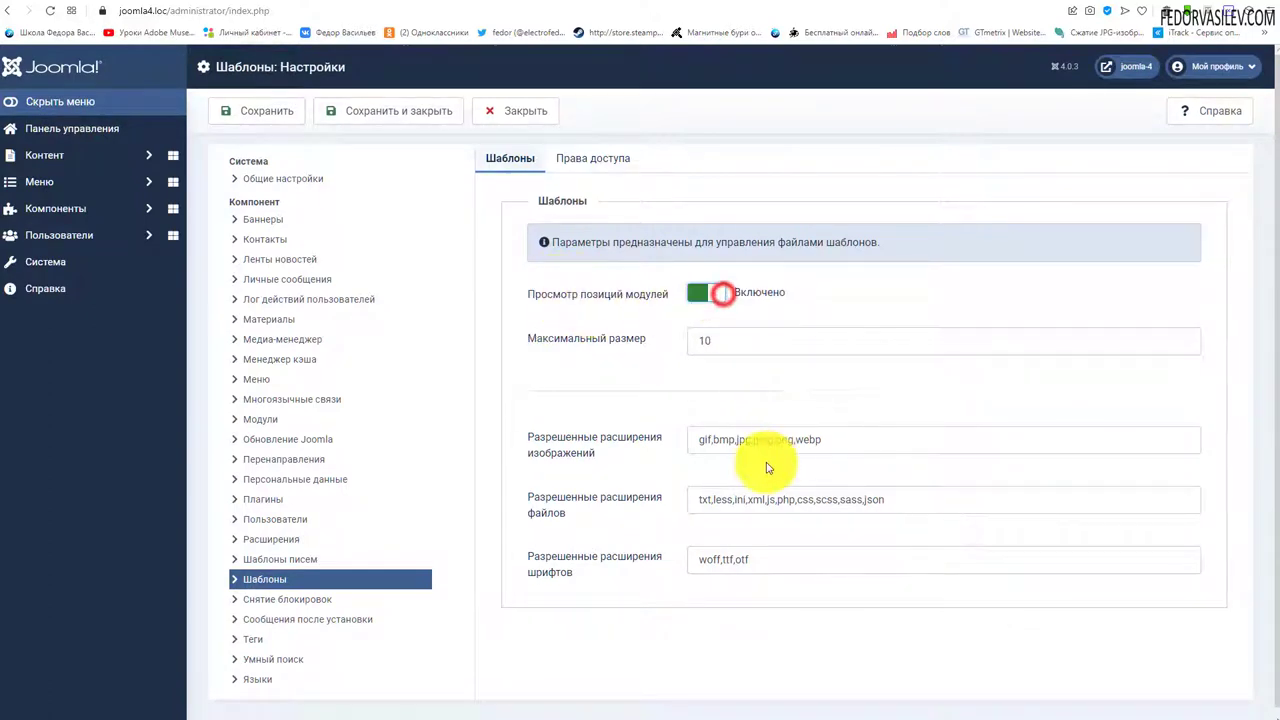
{"action": "left_click", "coordinate": [368, 111]}
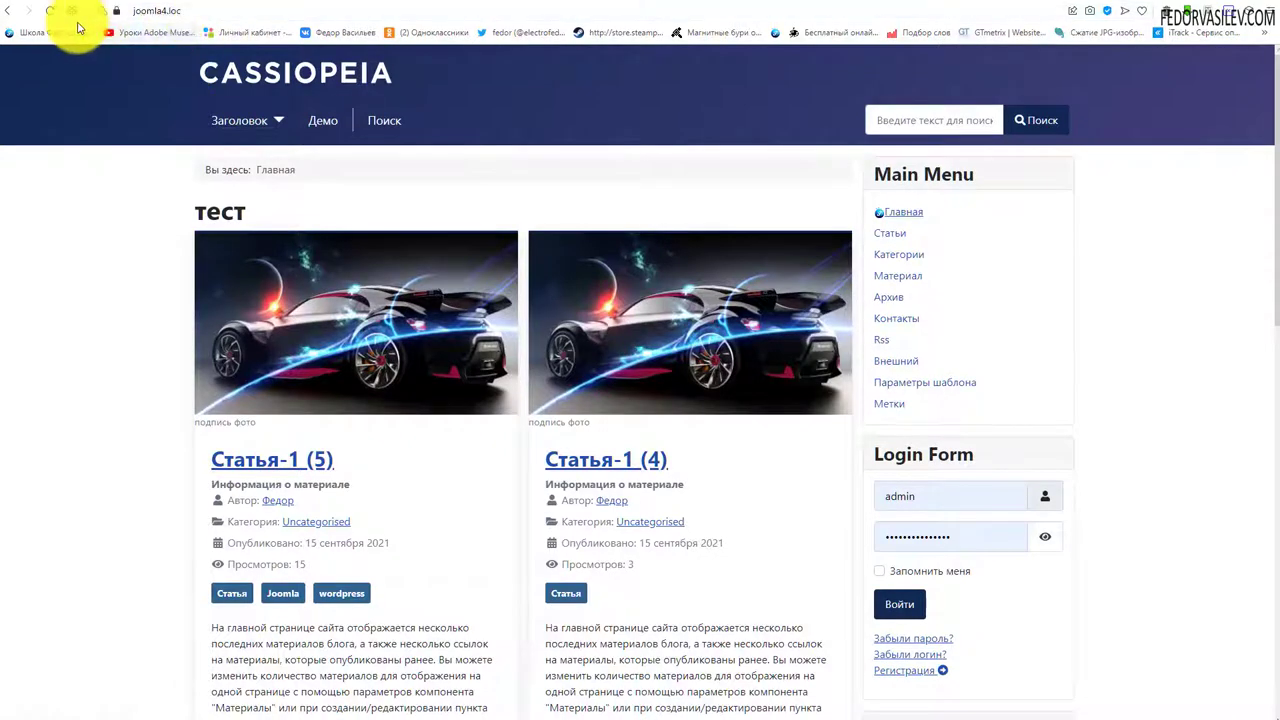
Step: Load the public home page with module positions shown, using the address joomla4.loc/?tp=1
{"action": "left_click", "coordinate": [190, 11]}
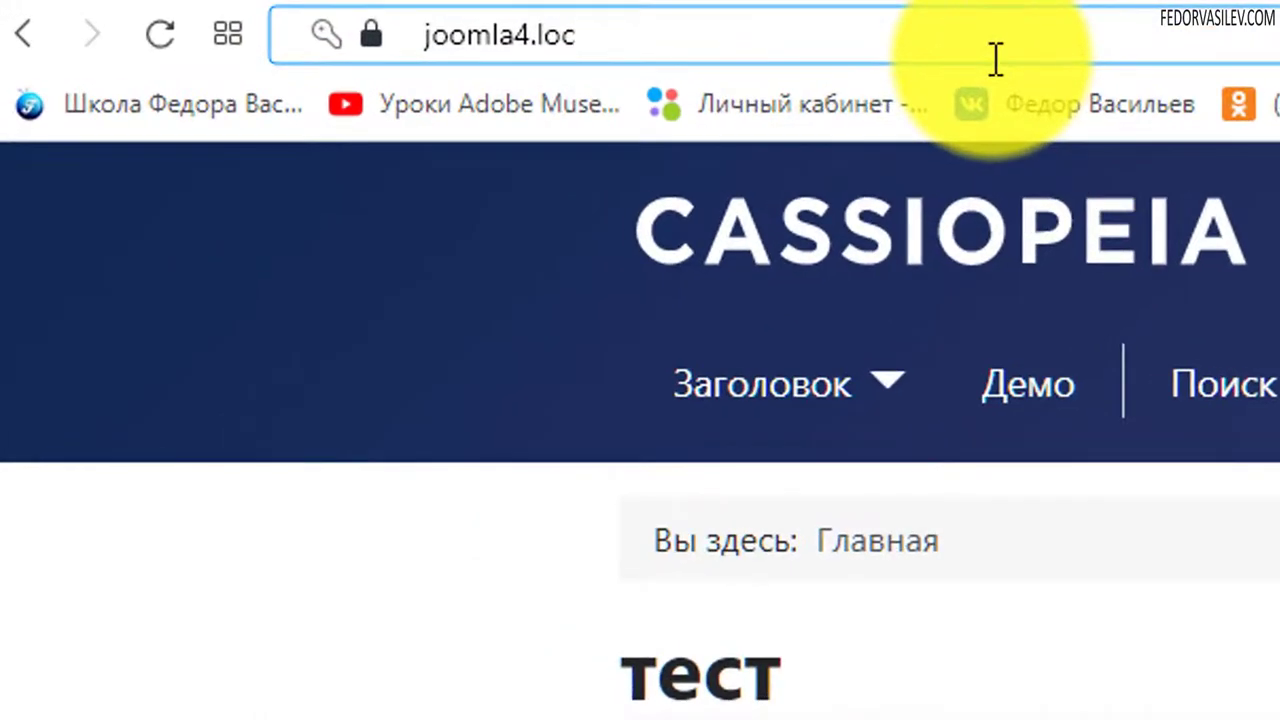
{"action": "type", "text": "."}
{"action": "key", "text": "BackSpace"}
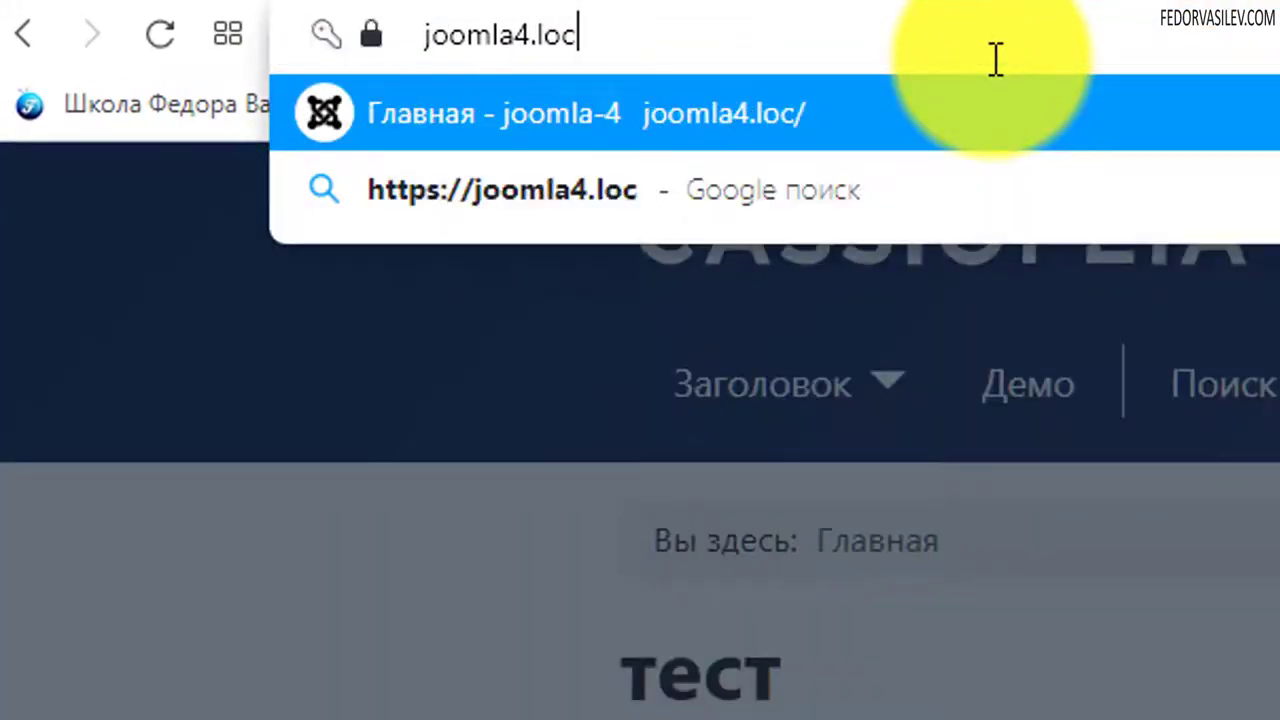
{"action": "type", "text": "/"}
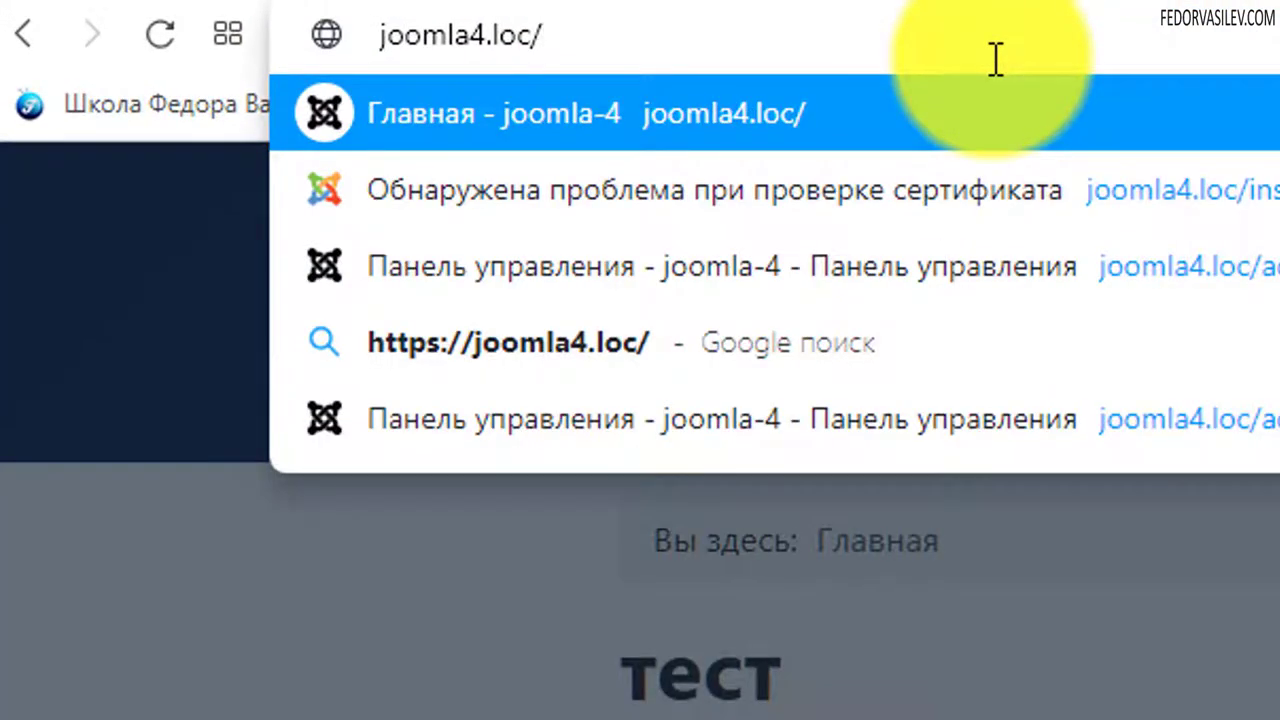
{"action": "type", "text": "?tp"}
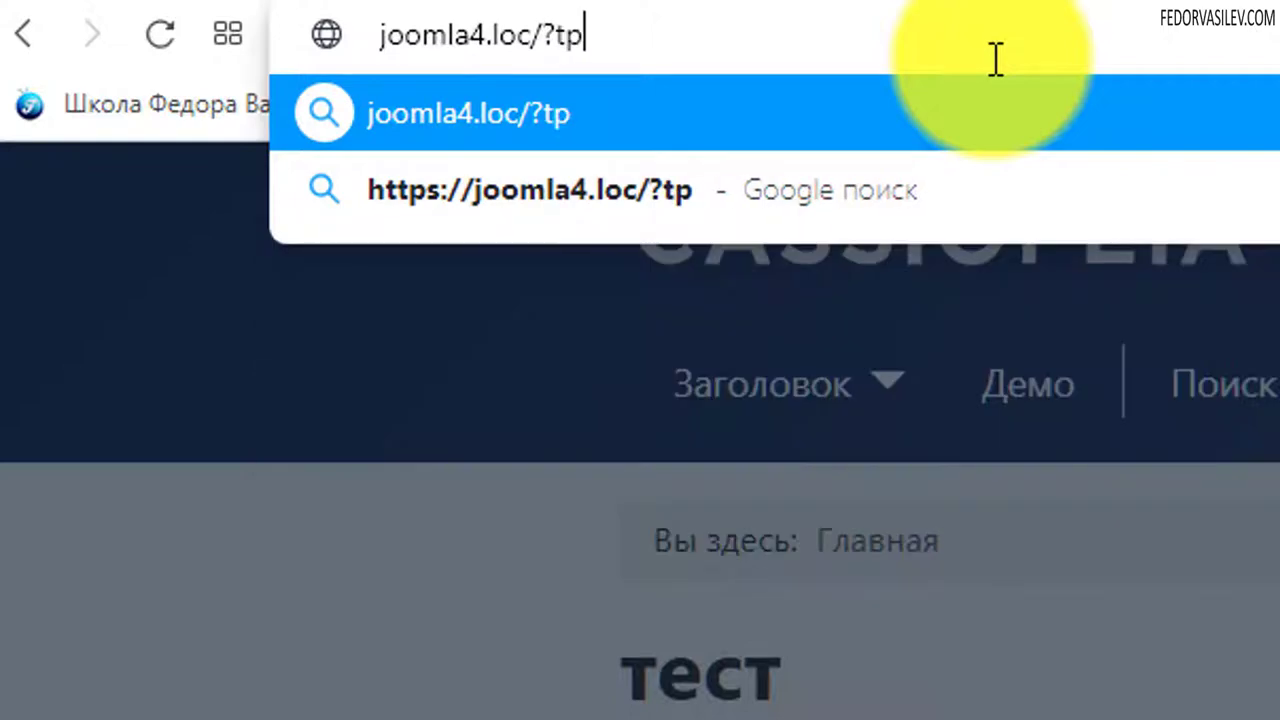
{"action": "type", "text": "=1"}
{"action": "key", "text": "Return"}
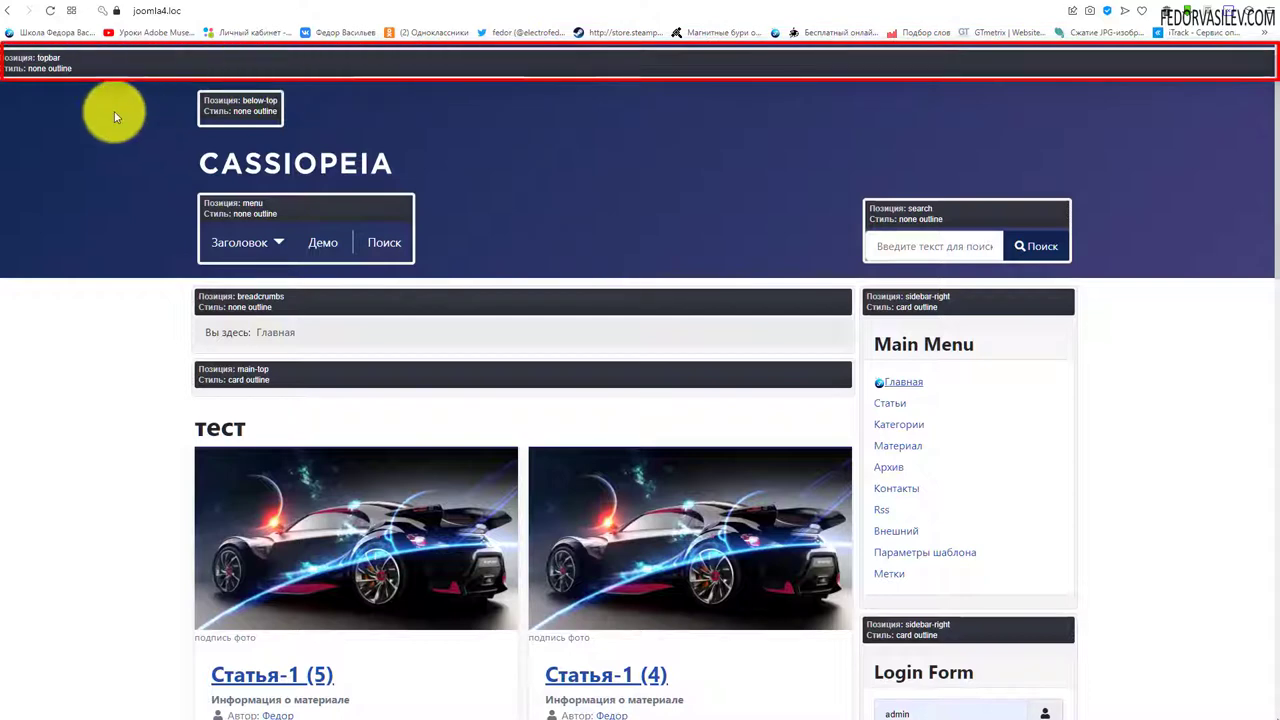
Step: Examine the header's module position labels on the home page: topbar, below-top, menu and search
{"action": "double_click", "coordinate": [48, 57]}
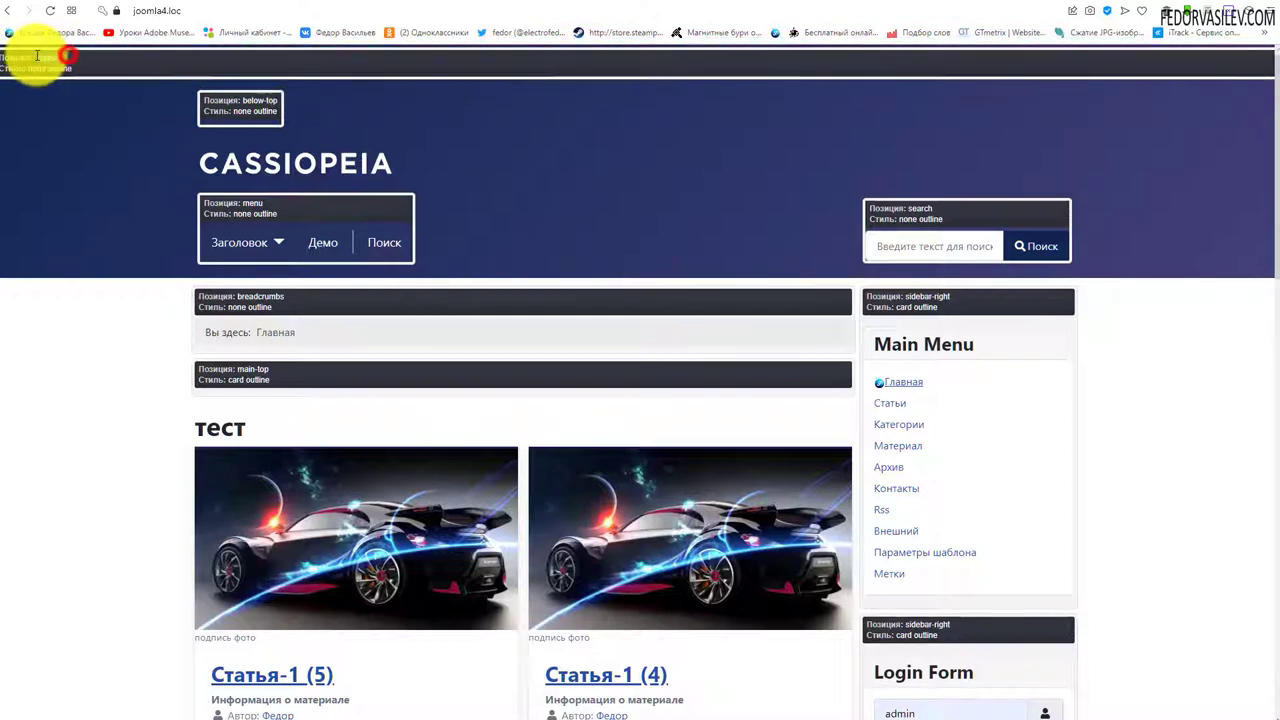
{"action": "left_click", "coordinate": [86, 97]}
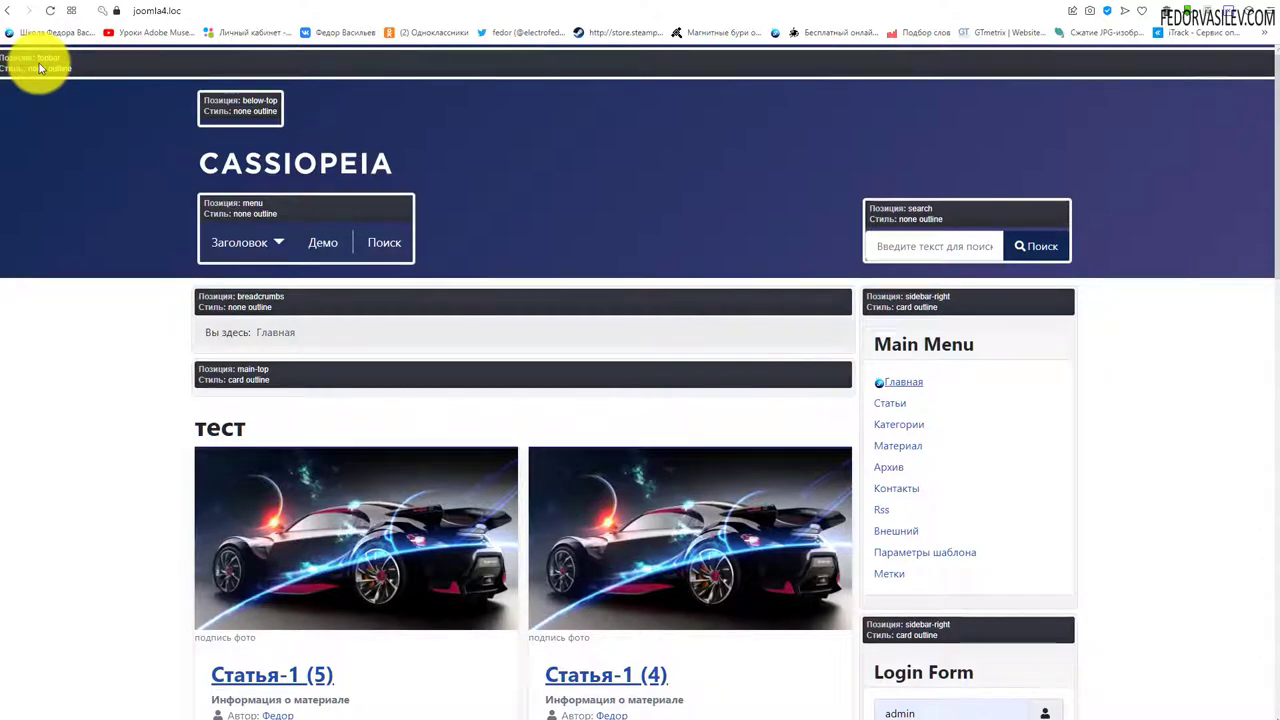
{"action": "left_click", "coordinate": [276, 100]}
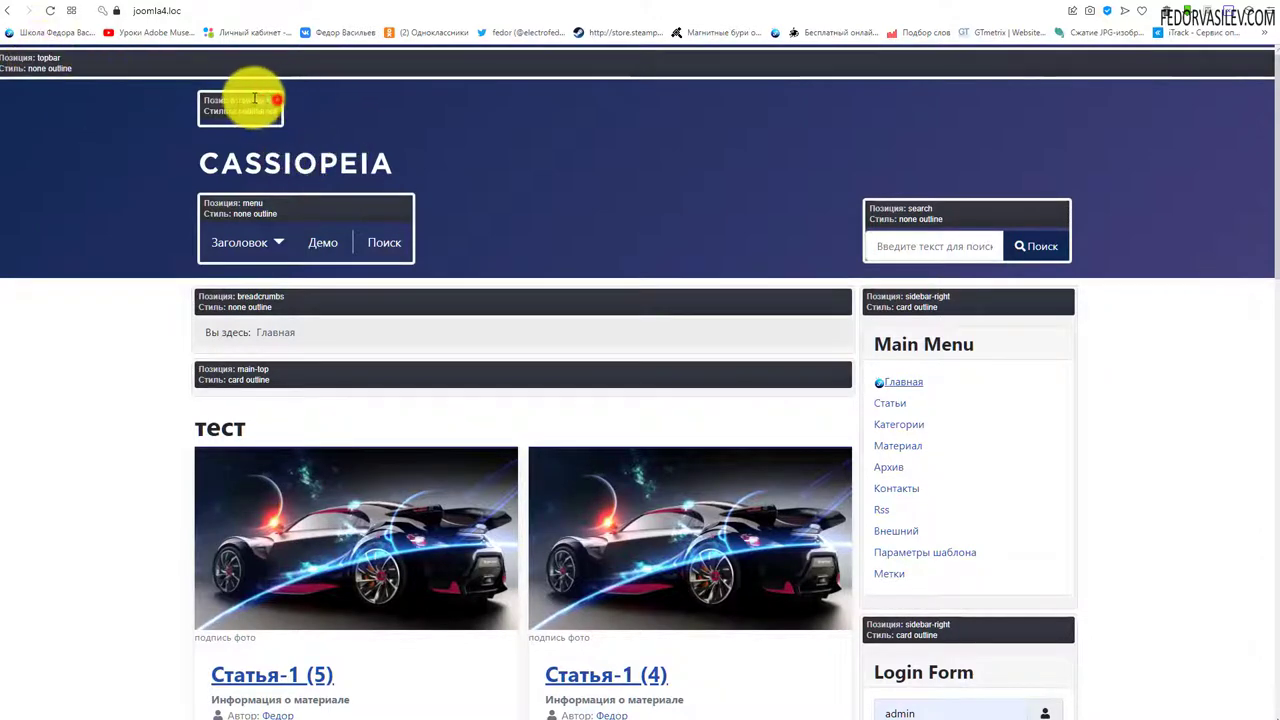
{"action": "double_click", "coordinate": [252, 203]}
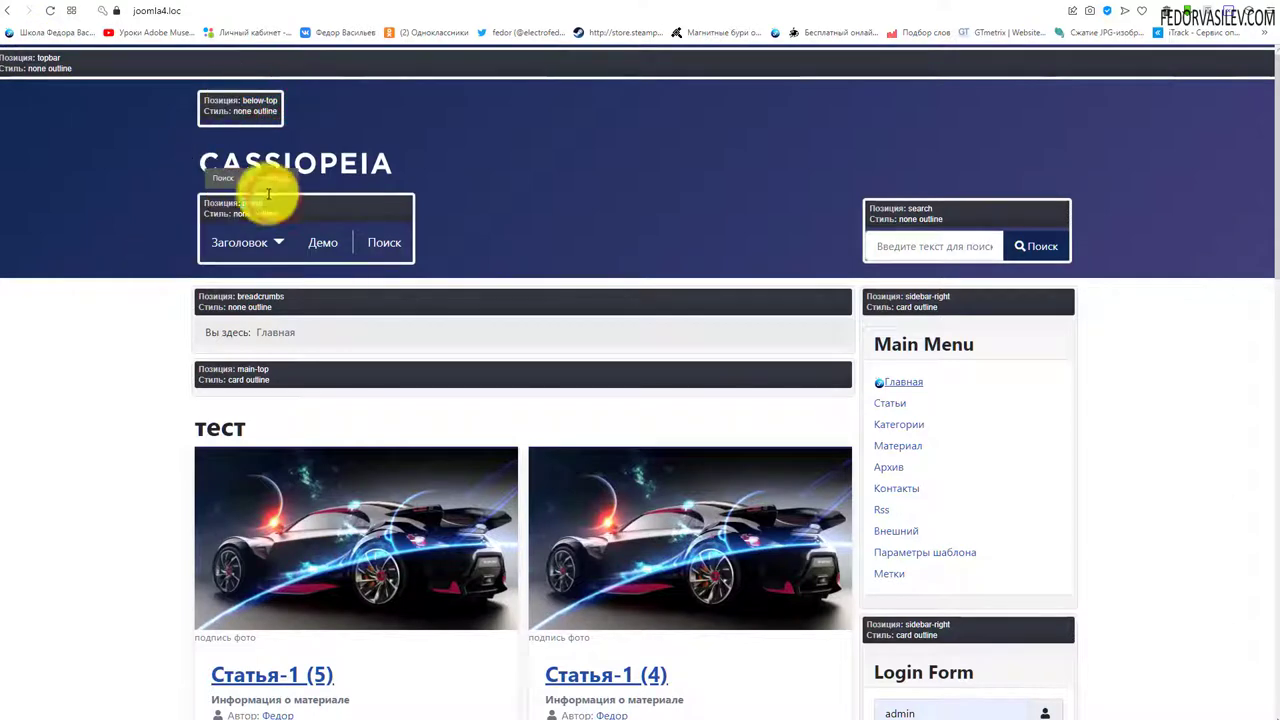
{"action": "left_click", "coordinate": [157, 241]}
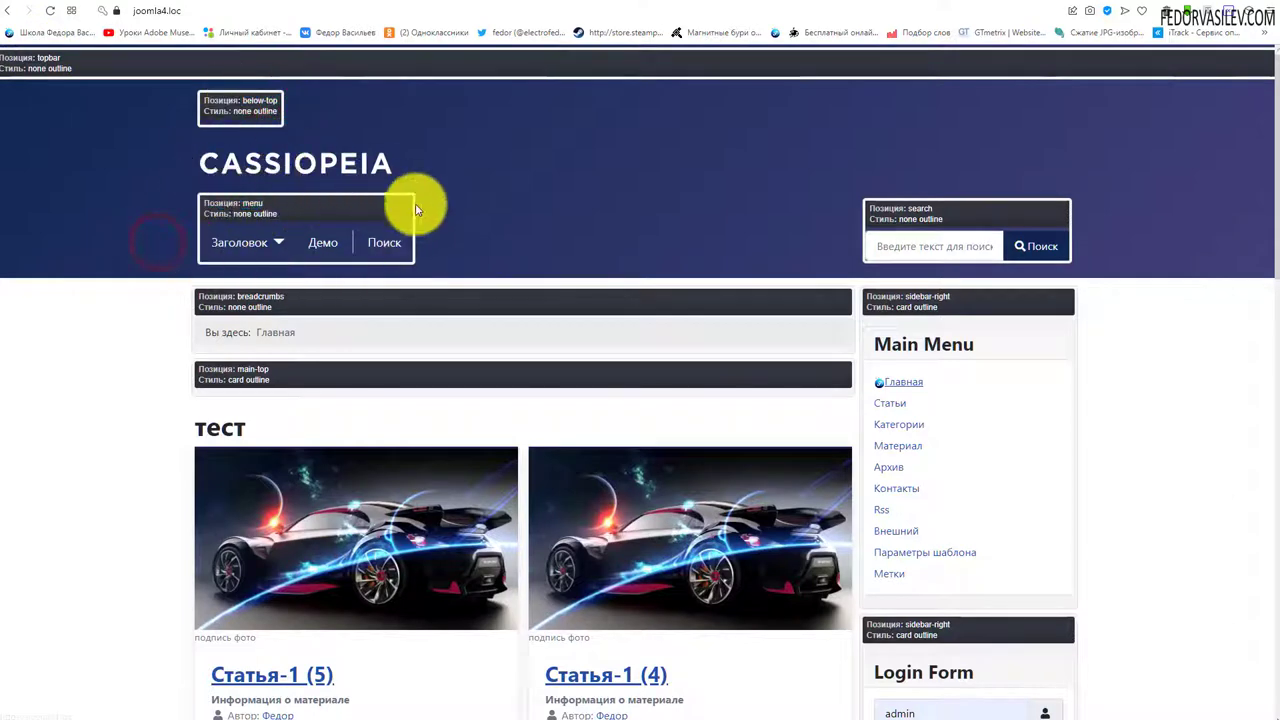
{"action": "left_click_drag", "start_coordinate": [950, 208], "coordinate": [867, 213]}
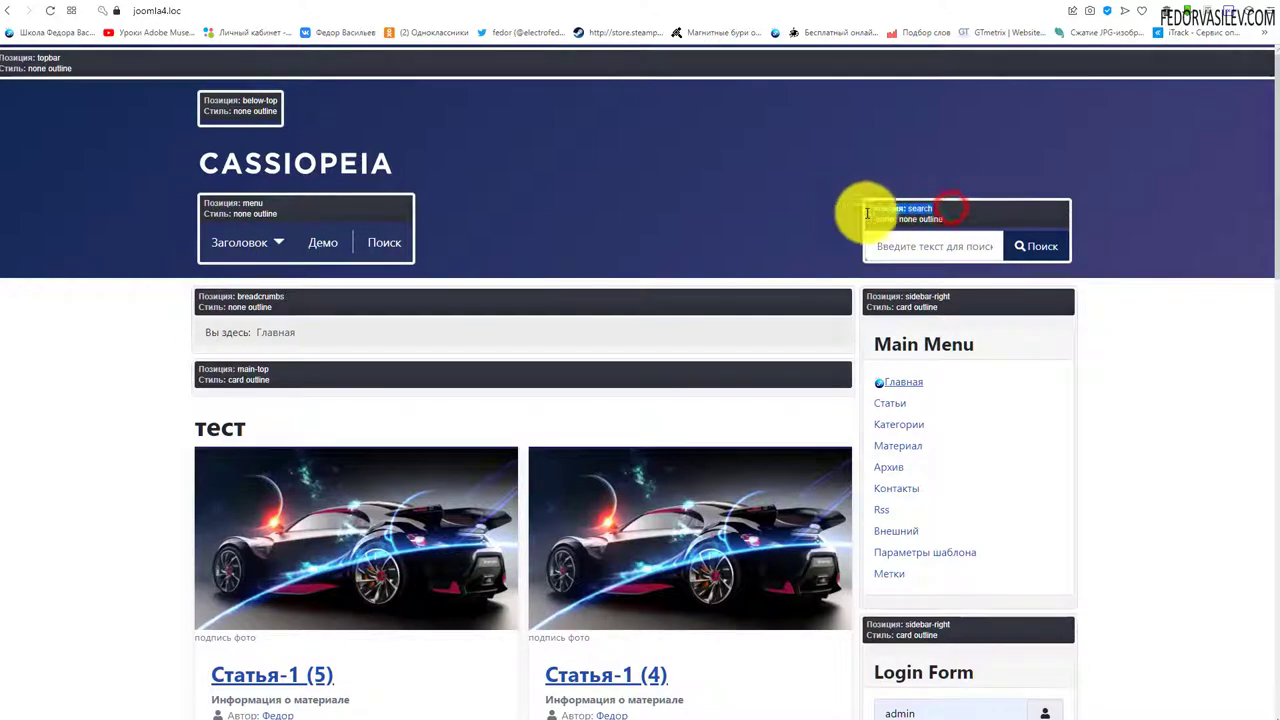
{"action": "left_click", "coordinate": [774, 226]}
Step: Examine the module positions further down the home page, including sidebar-right, main-bottom, footer and debug
{"action": "scroll", "coordinate": [833, 318], "scroll_direction": "down", "scroll_amount": 3}
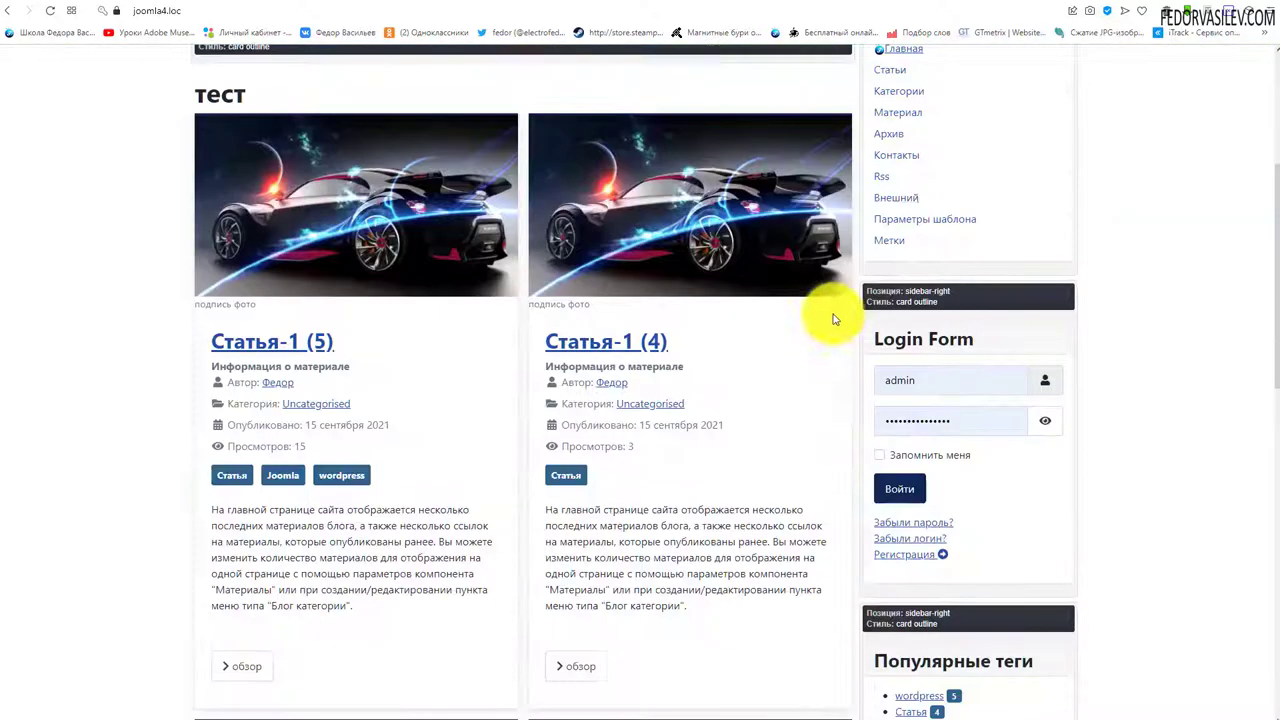
{"action": "scroll", "coordinate": [833, 318], "scroll_direction": "down", "scroll_amount": 9}
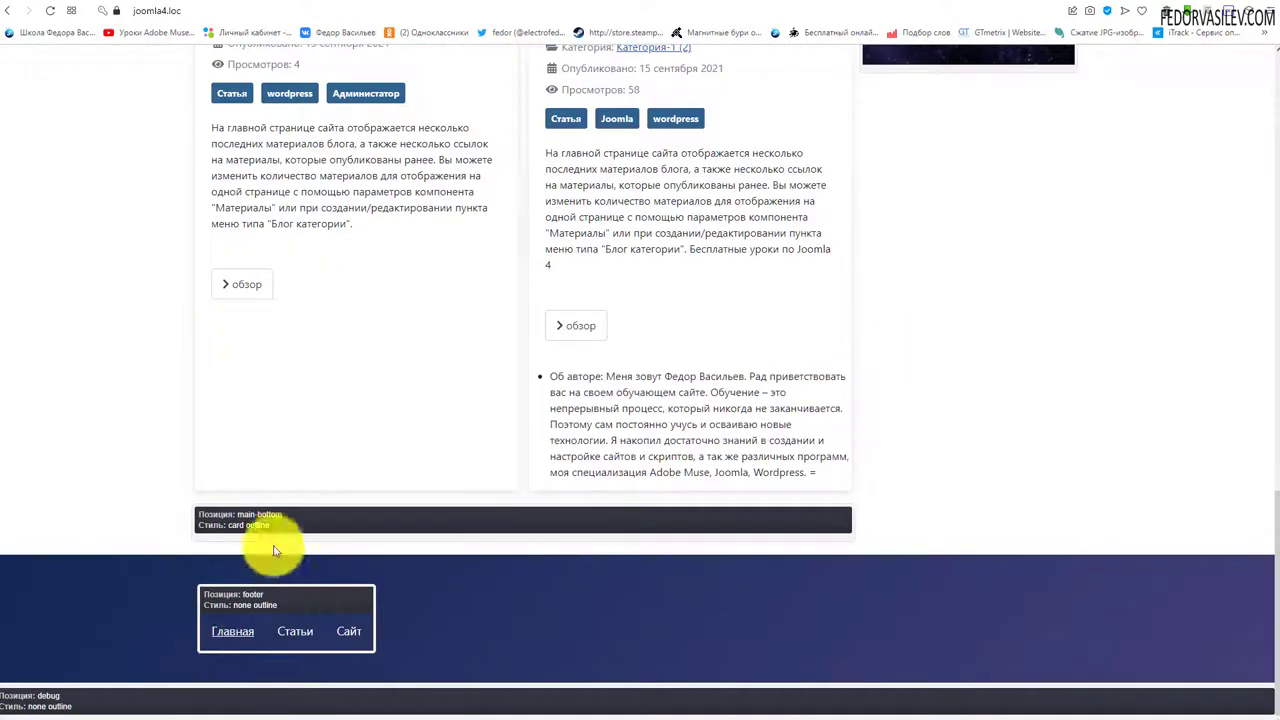
{"action": "left_click_drag", "start_coordinate": [280, 530], "coordinate": [137, 563]}
{"action": "left_click", "coordinate": [143, 559]}
{"action": "left_click_drag", "start_coordinate": [272, 605], "coordinate": [195, 595]}
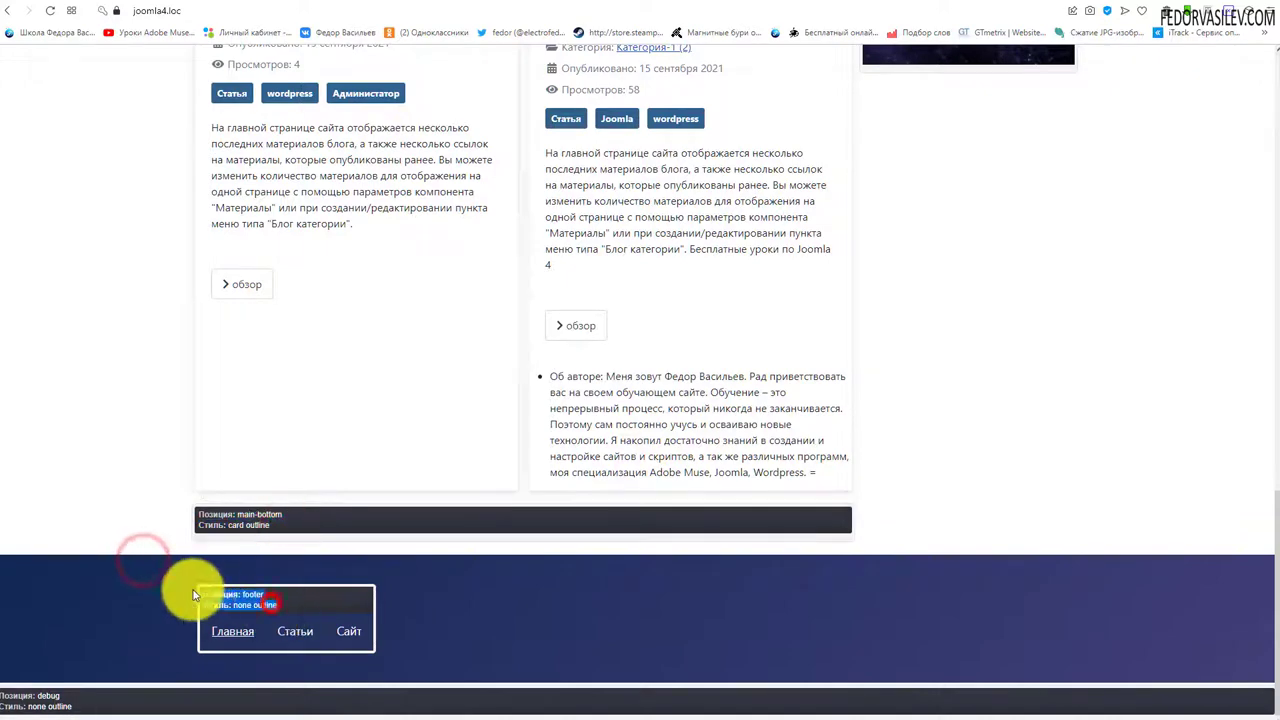
{"action": "left_click", "coordinate": [86, 600]}
{"action": "left_click", "coordinate": [108, 700]}
{"action": "scroll", "coordinate": [180, 91], "scroll_direction": "up", "scroll_amount": 5}
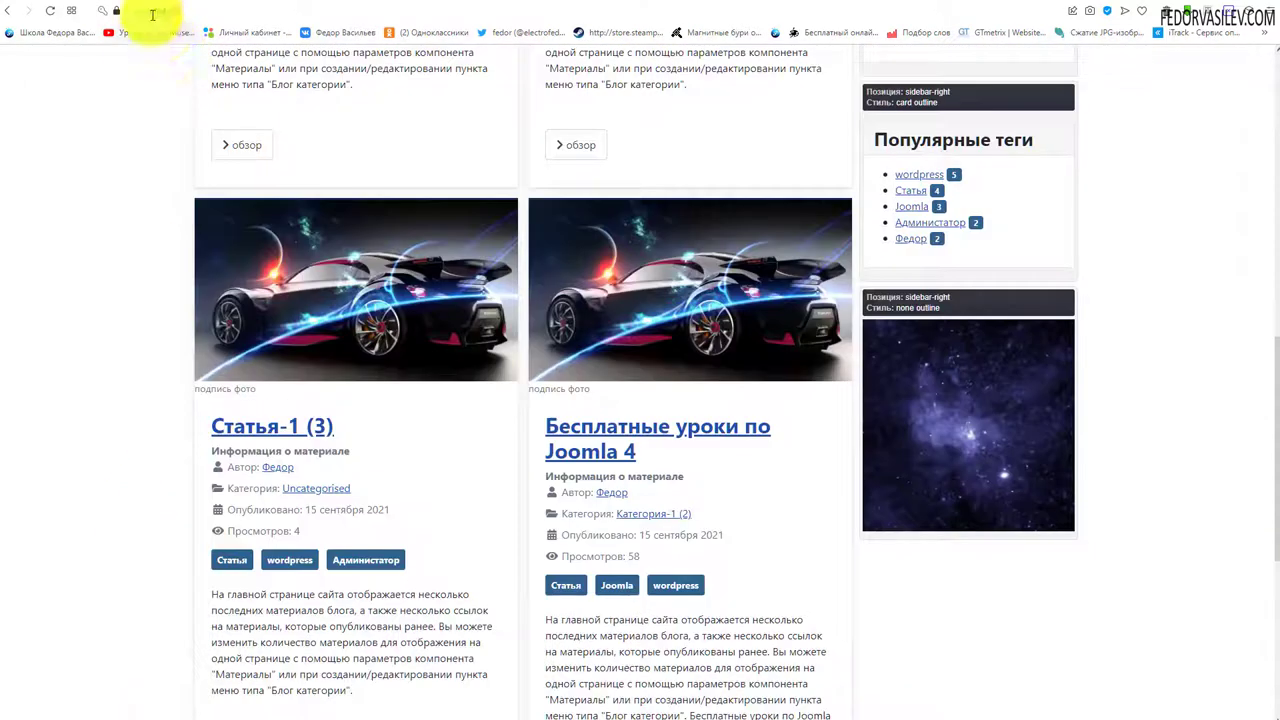
Step: Return to the administrator's control panel and reload it with module positions shown, using joomla4.loc/administrator/index.php/?tp=1
{"action": "left_click", "coordinate": [152, 14]}
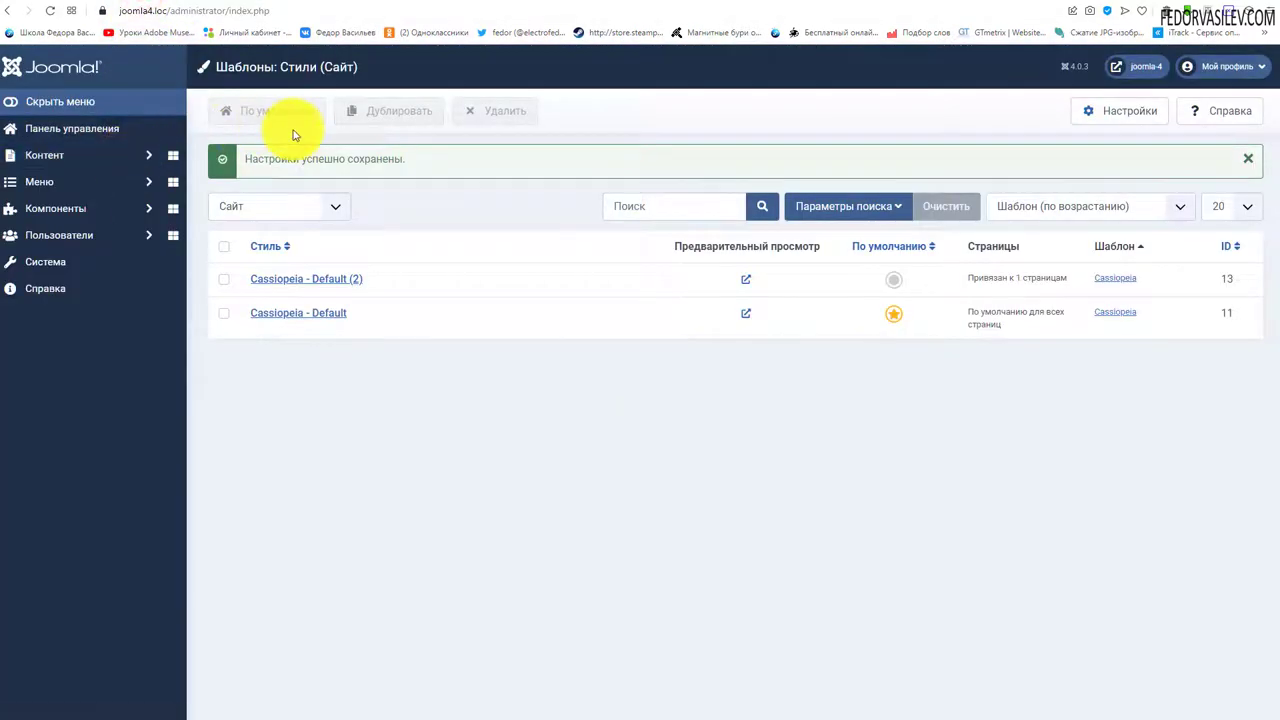
{"action": "left_click", "coordinate": [100, 130]}
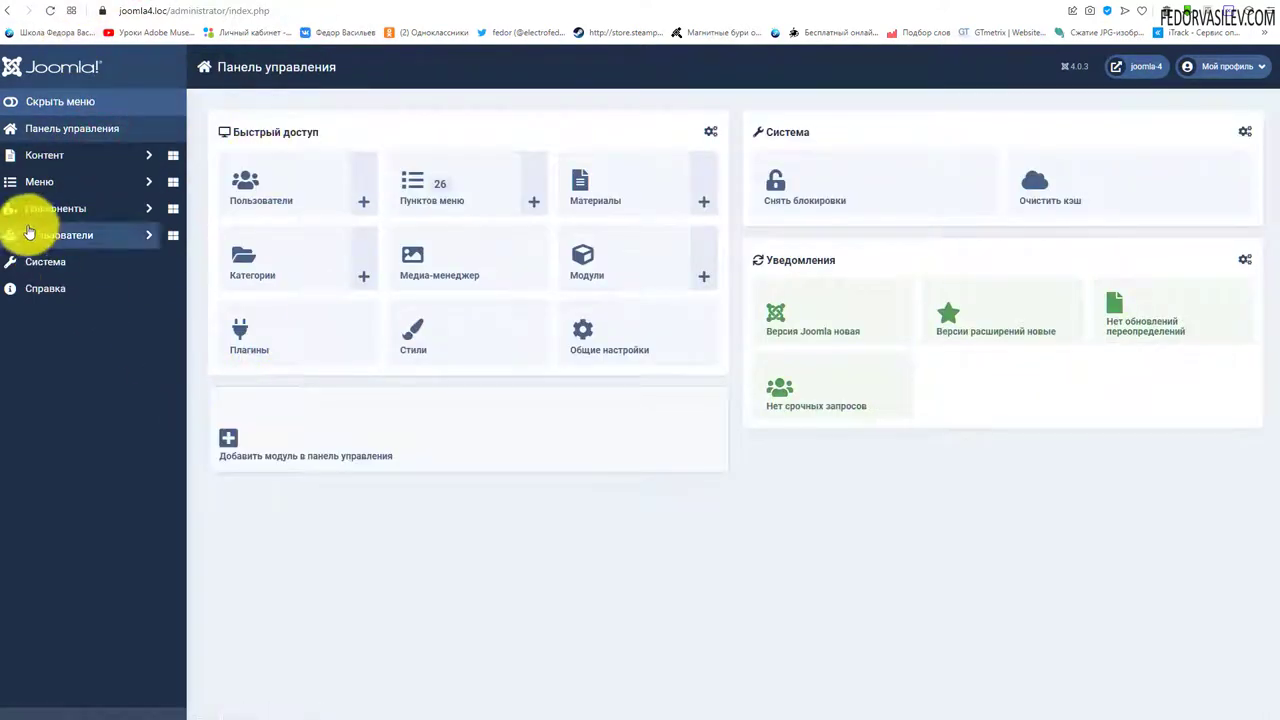
{"action": "left_click", "coordinate": [268, 11]}
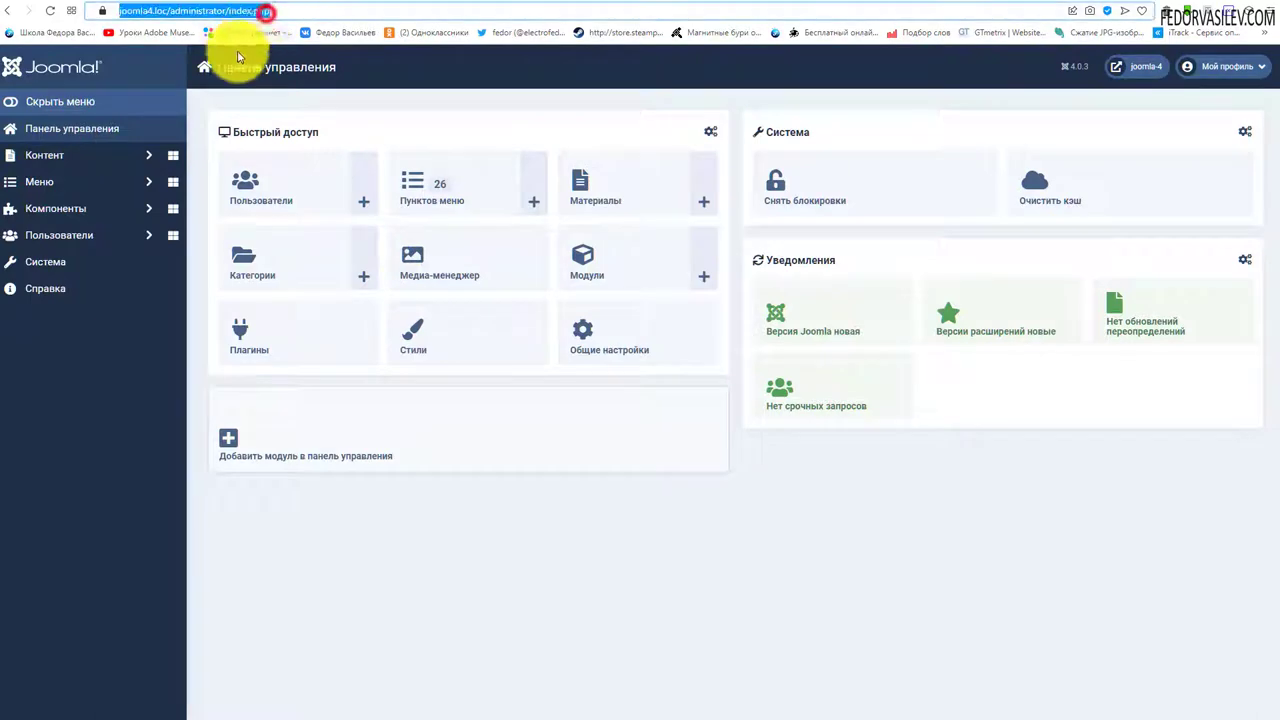
{"action": "left_click", "coordinate": [290, 14]}
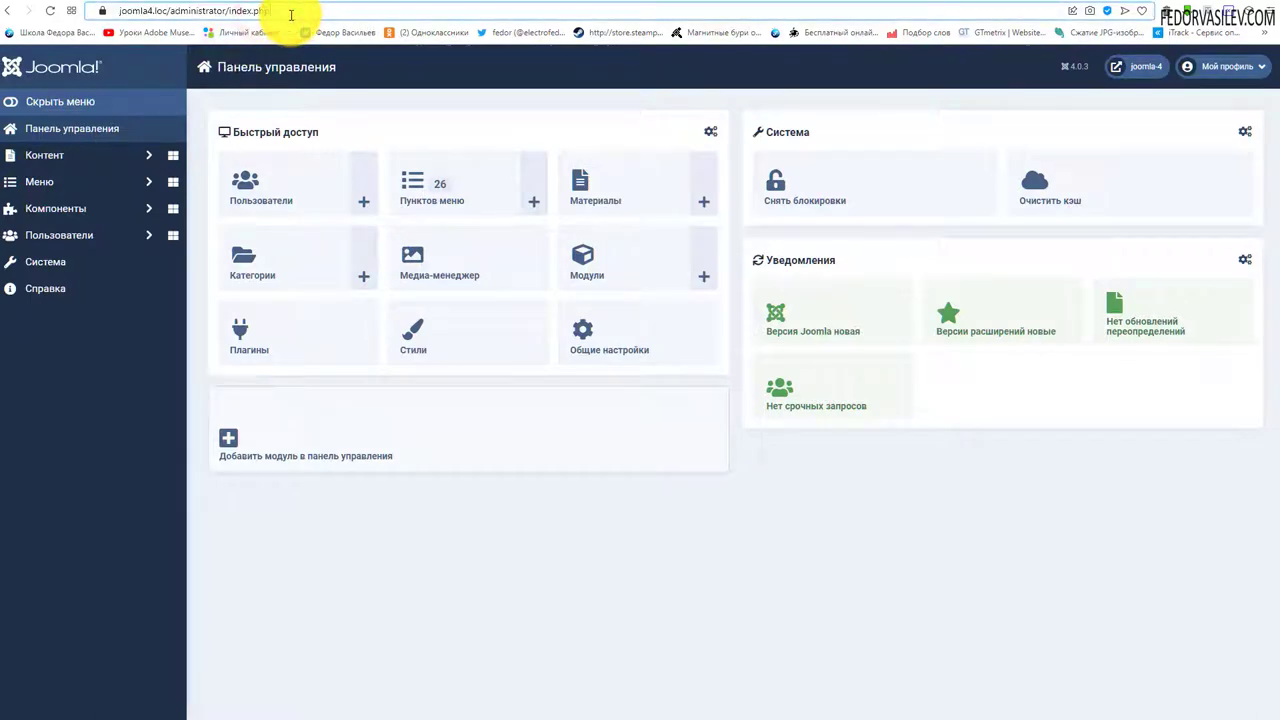
{"action": "type", "text": "/"}
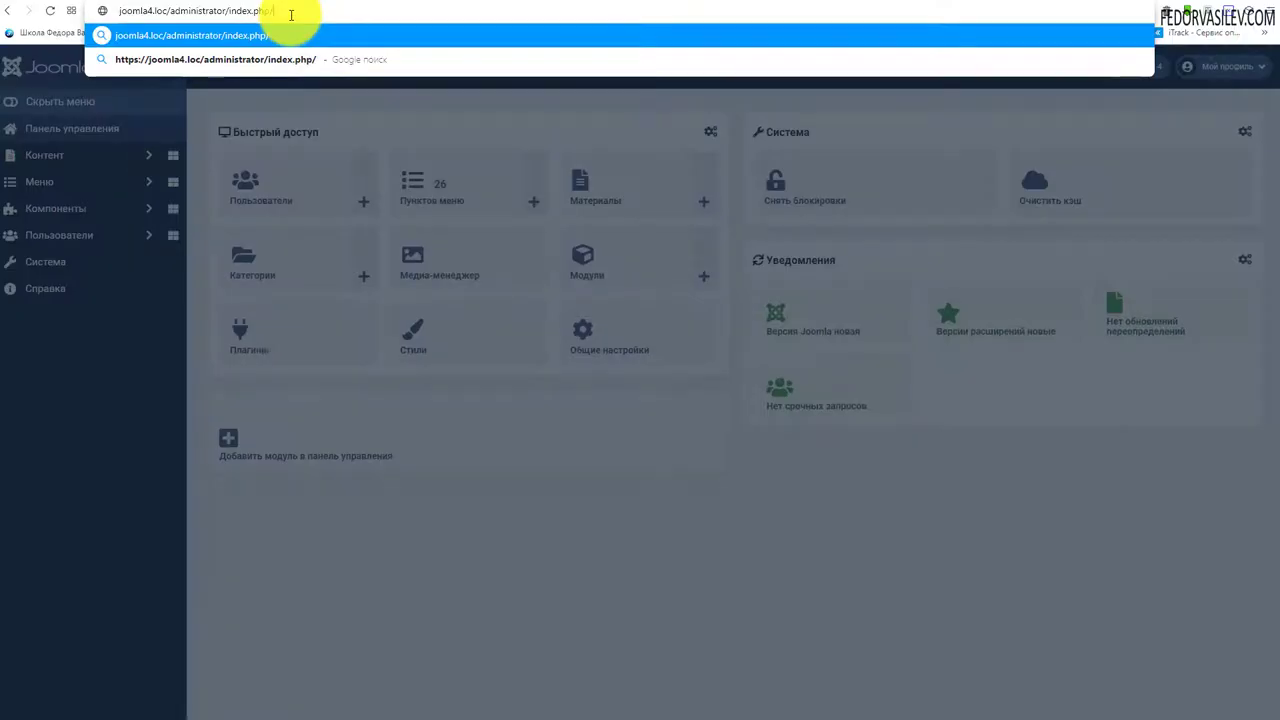
{"action": "key", "text": "Return"}
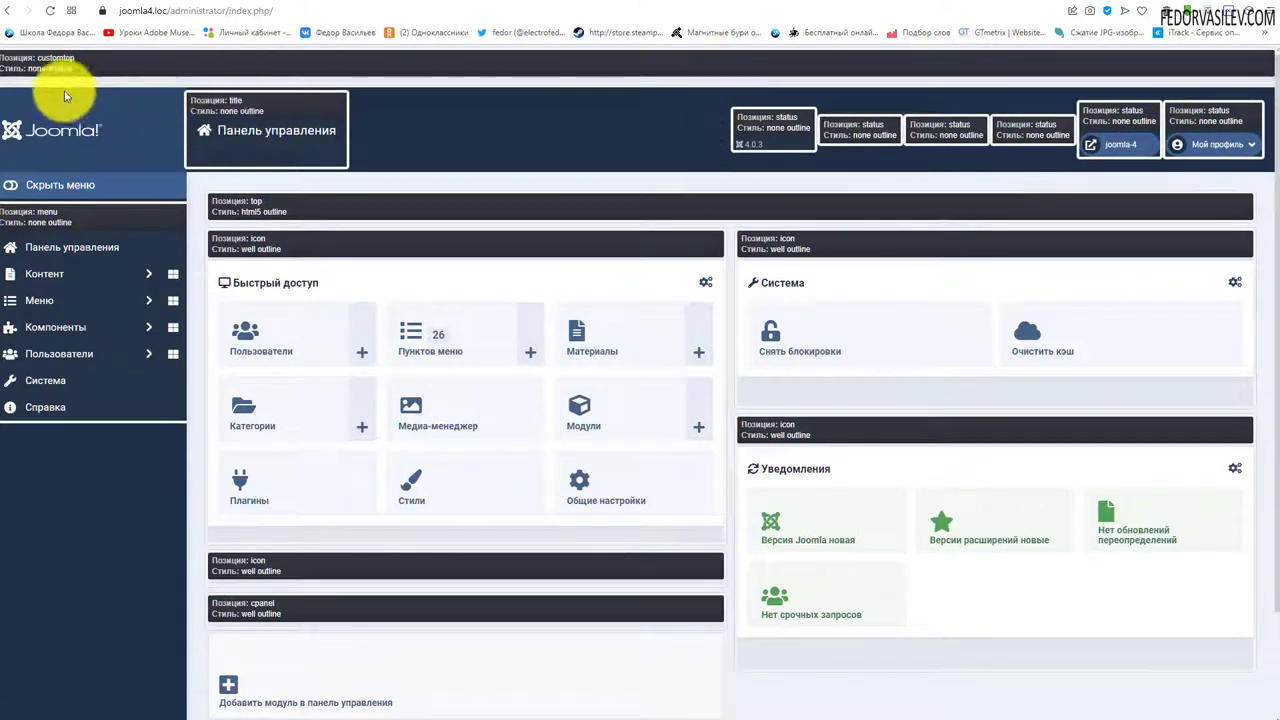
Step: Examine the administrator panel's module positions, from customtop at the top down to cpanel, bottom and debug
{"action": "left_click_drag", "start_coordinate": [76, 57], "coordinate": [36, 57]}
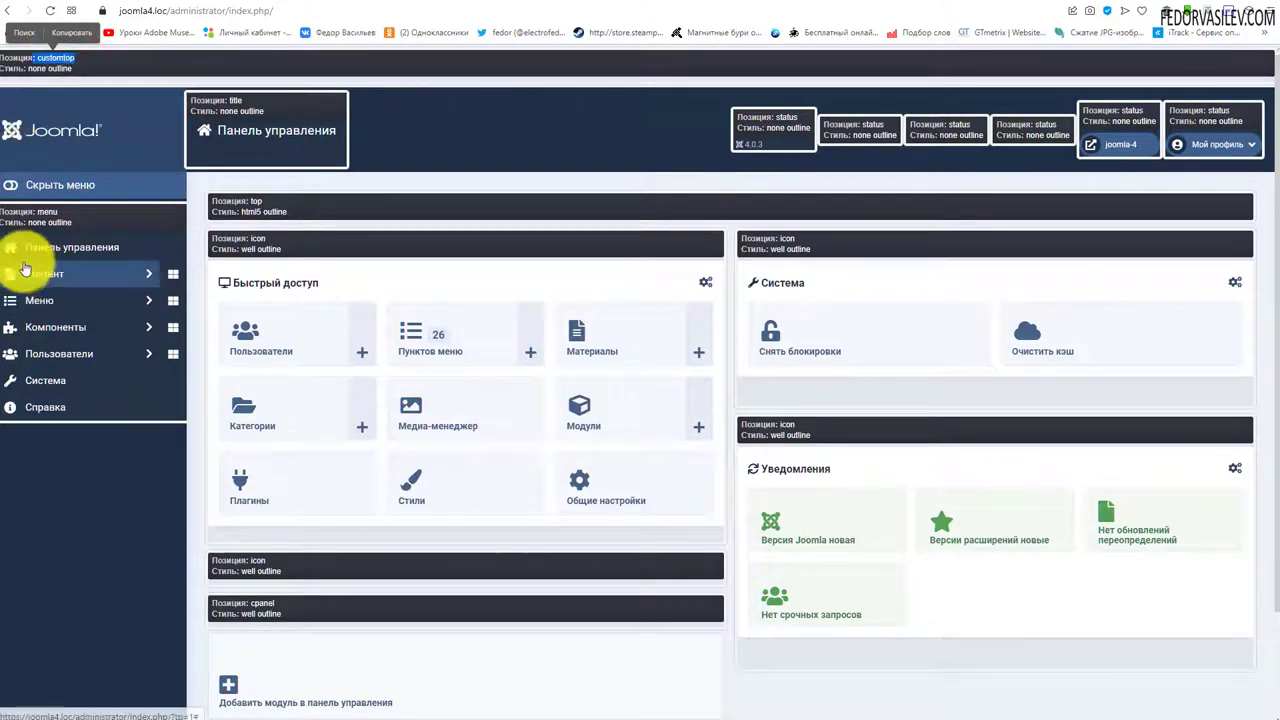
{"action": "scroll", "coordinate": [374, 332], "scroll_direction": "down", "scroll_amount": 1}
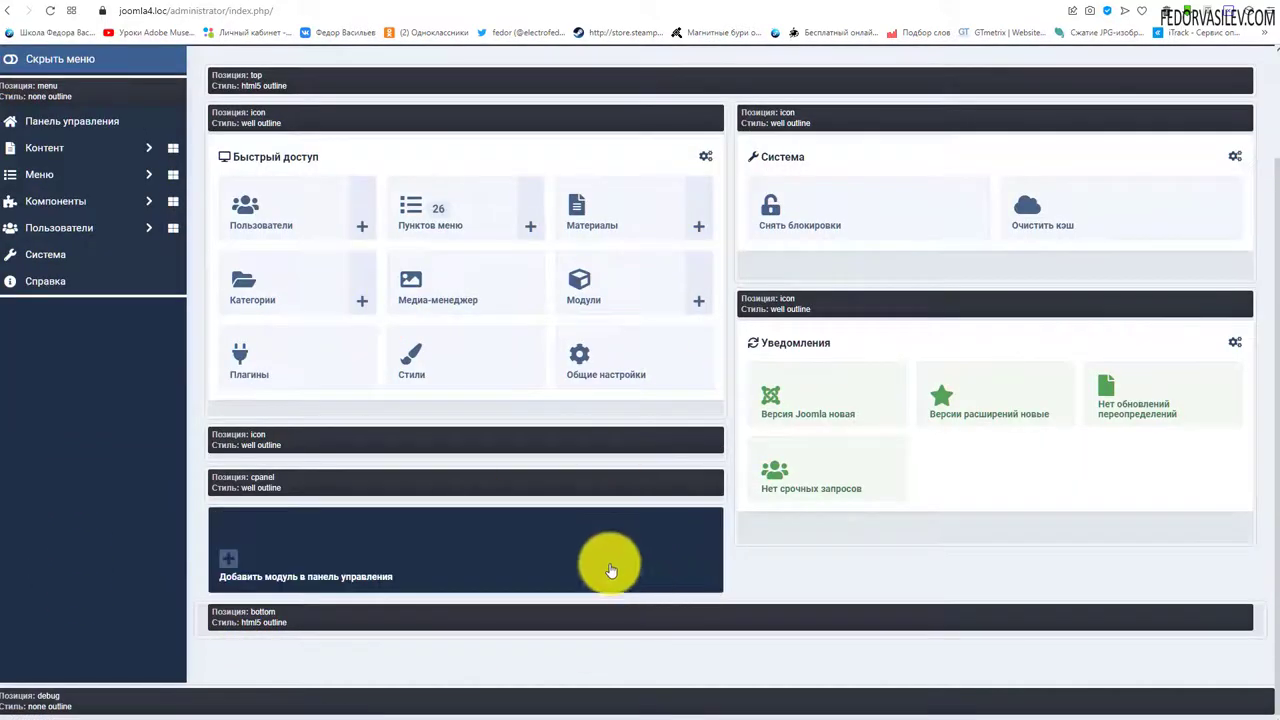
{"action": "scroll", "coordinate": [374, 345], "scroll_direction": "up", "scroll_amount": 1}
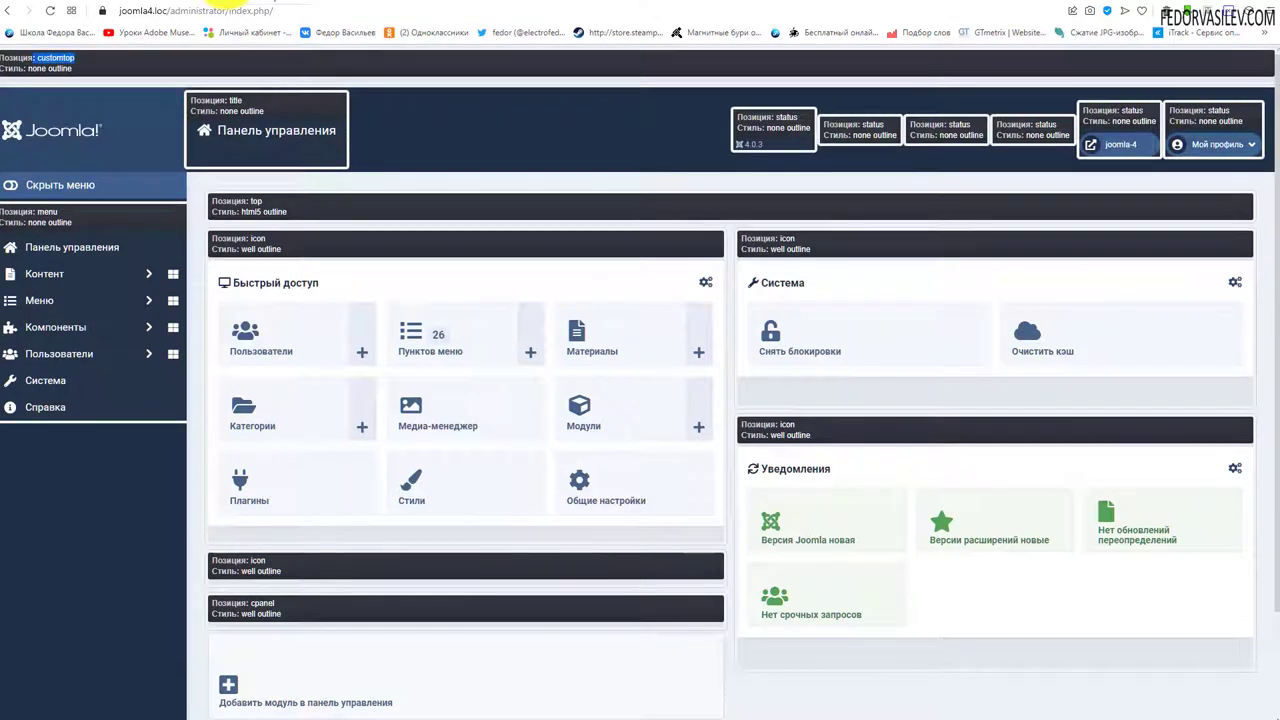
Step: Reload the administrator panel without the module positions, using joomla4.loc/administrator/index.php/
{"action": "left_click", "coordinate": [175, 15]}
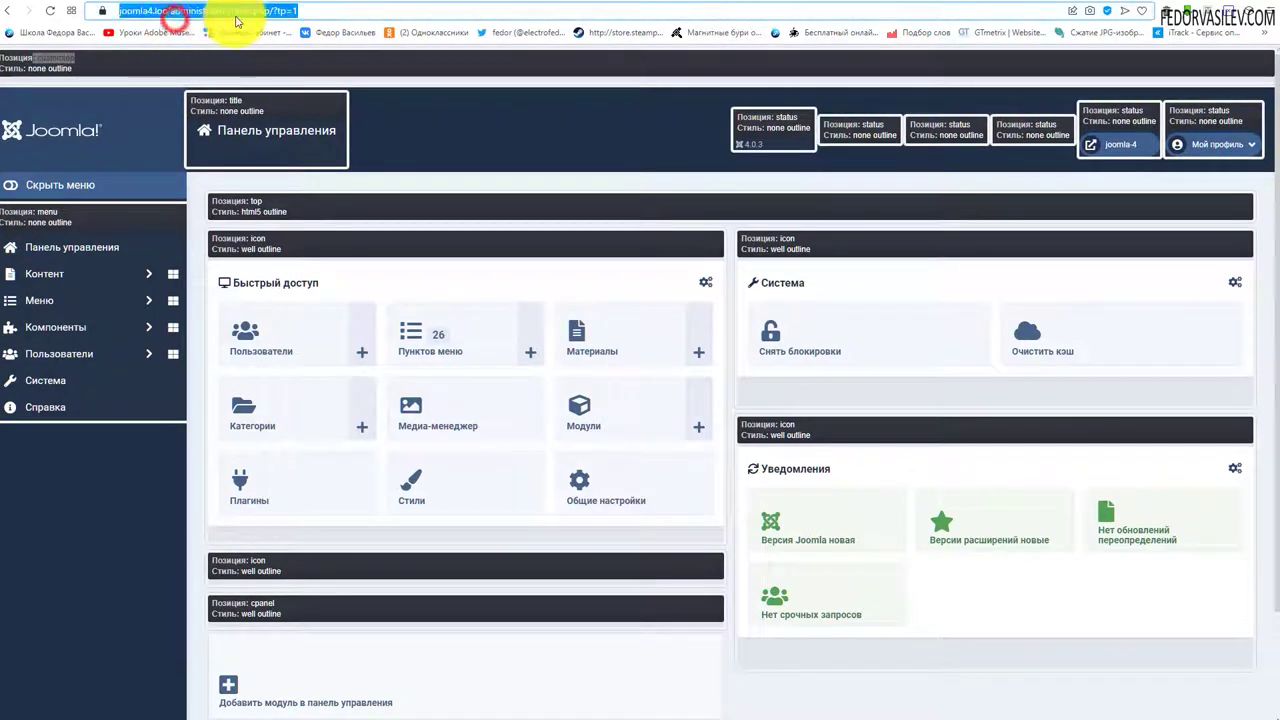
{"action": "left_click_drag", "start_coordinate": [271, 12], "coordinate": [410, 23]}
{"action": "key", "text": "BackSpace"}
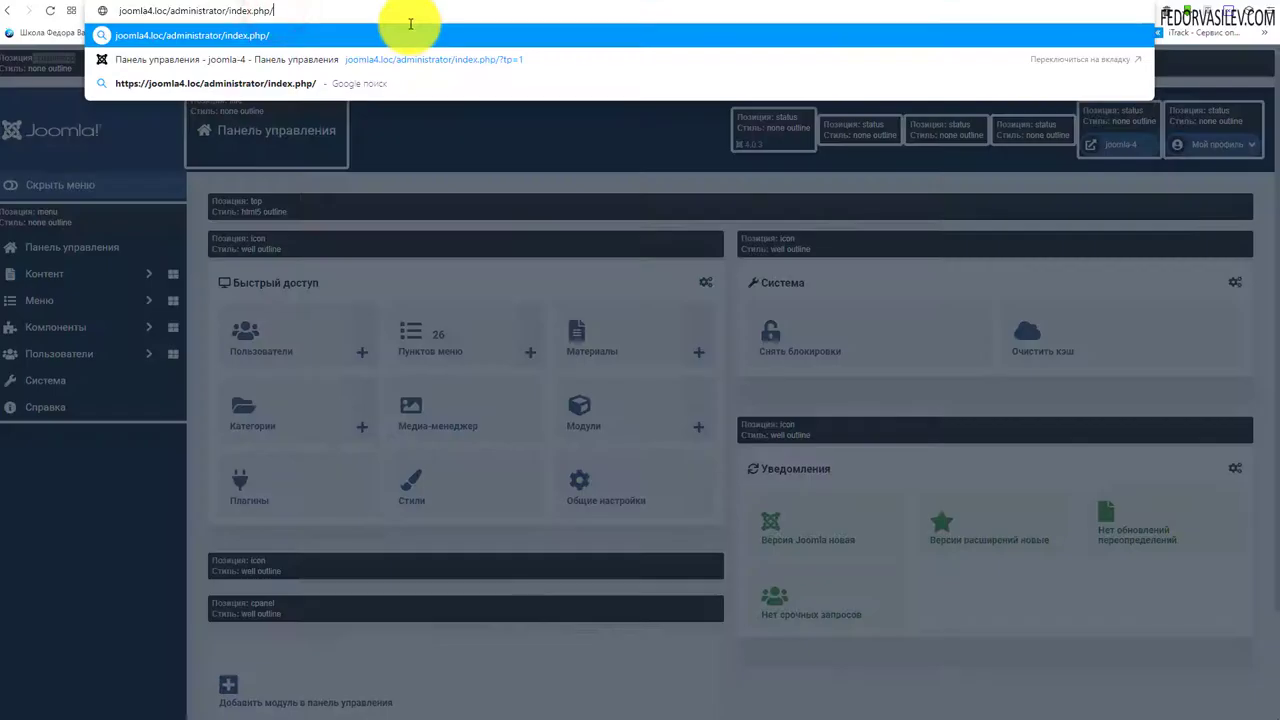
{"action": "key", "text": "Return"}
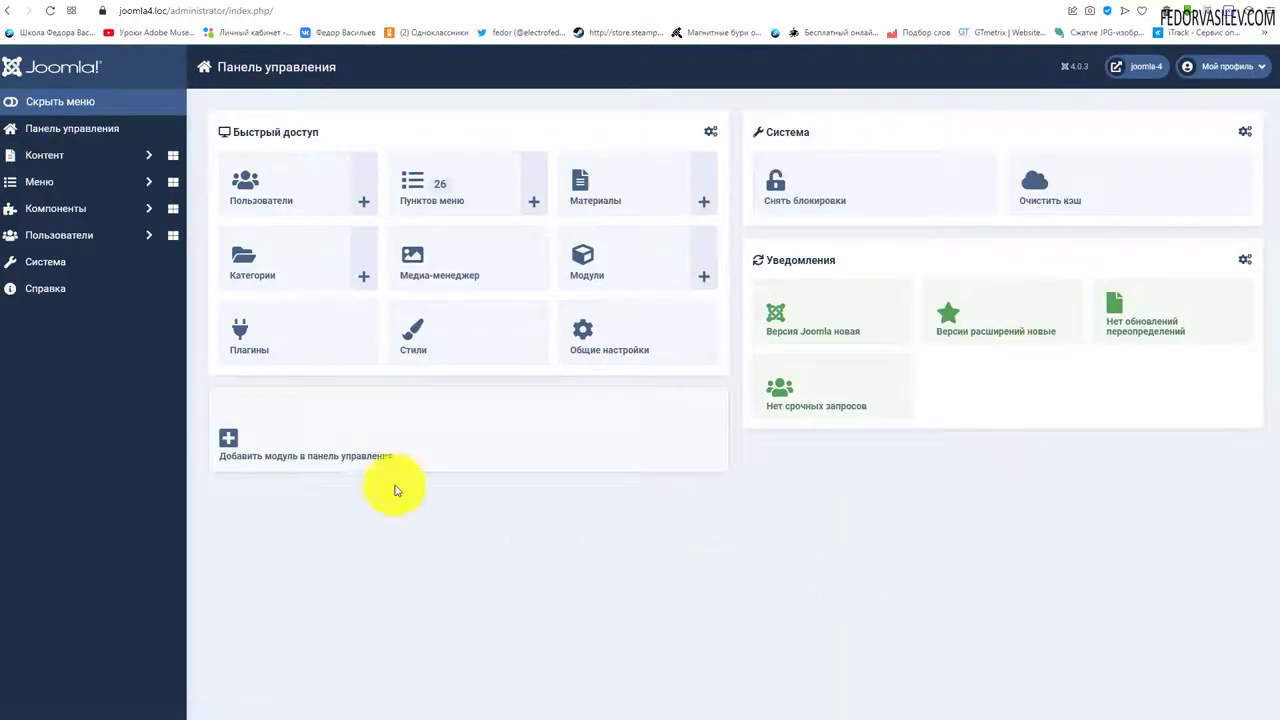
Step: View the module types offered for the main control panel, close the list and open the Меню dashboard
{"action": "left_click", "coordinate": [254, 452]}
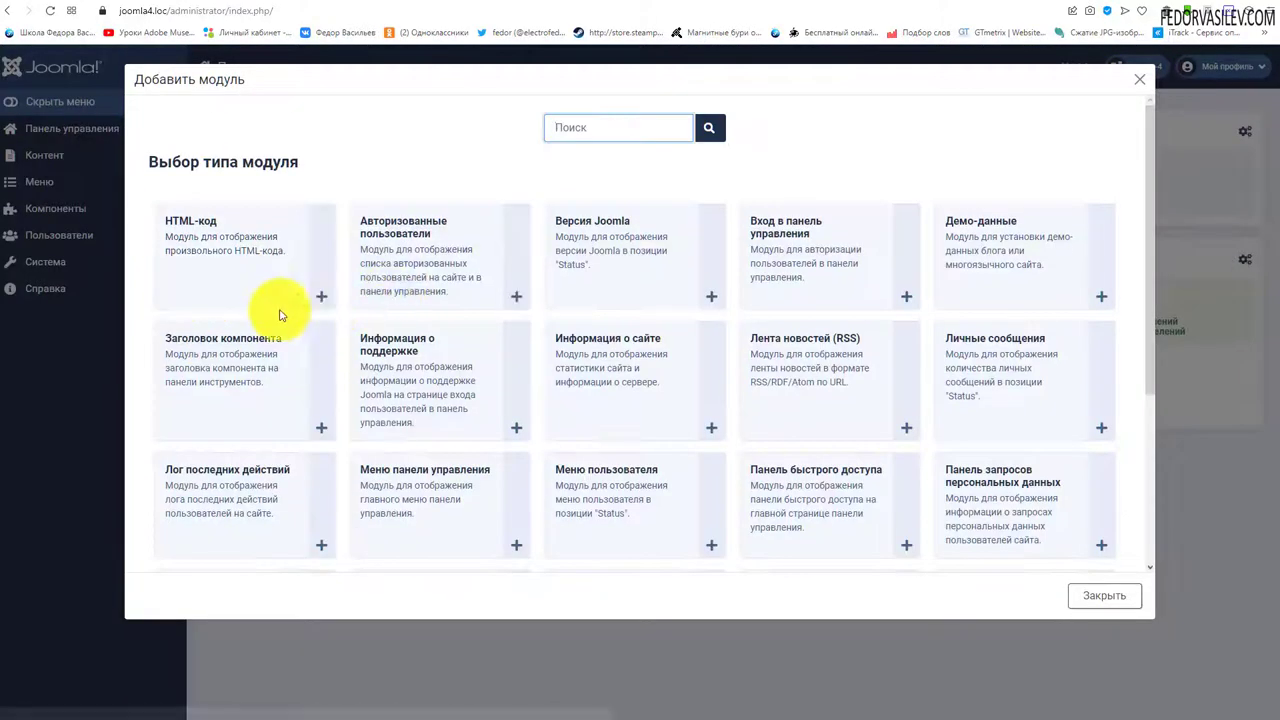
{"action": "left_click", "coordinate": [1138, 78]}
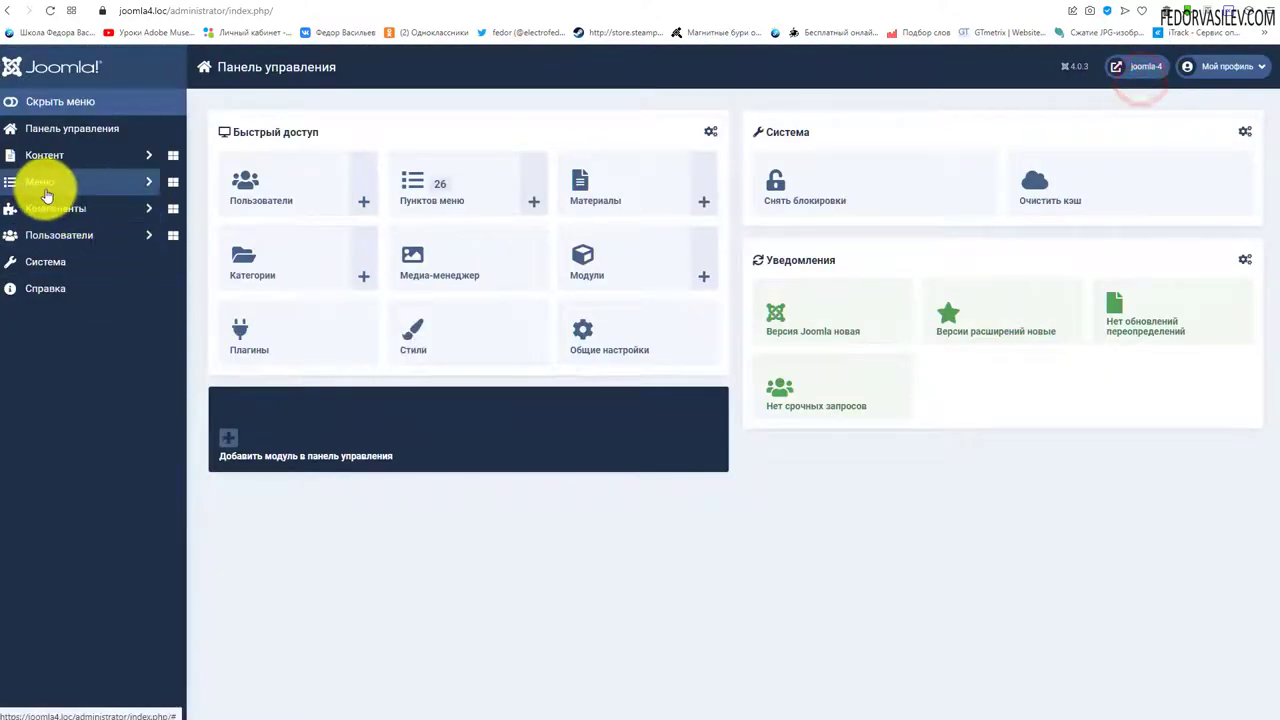
{"action": "left_click", "coordinate": [173, 182]}
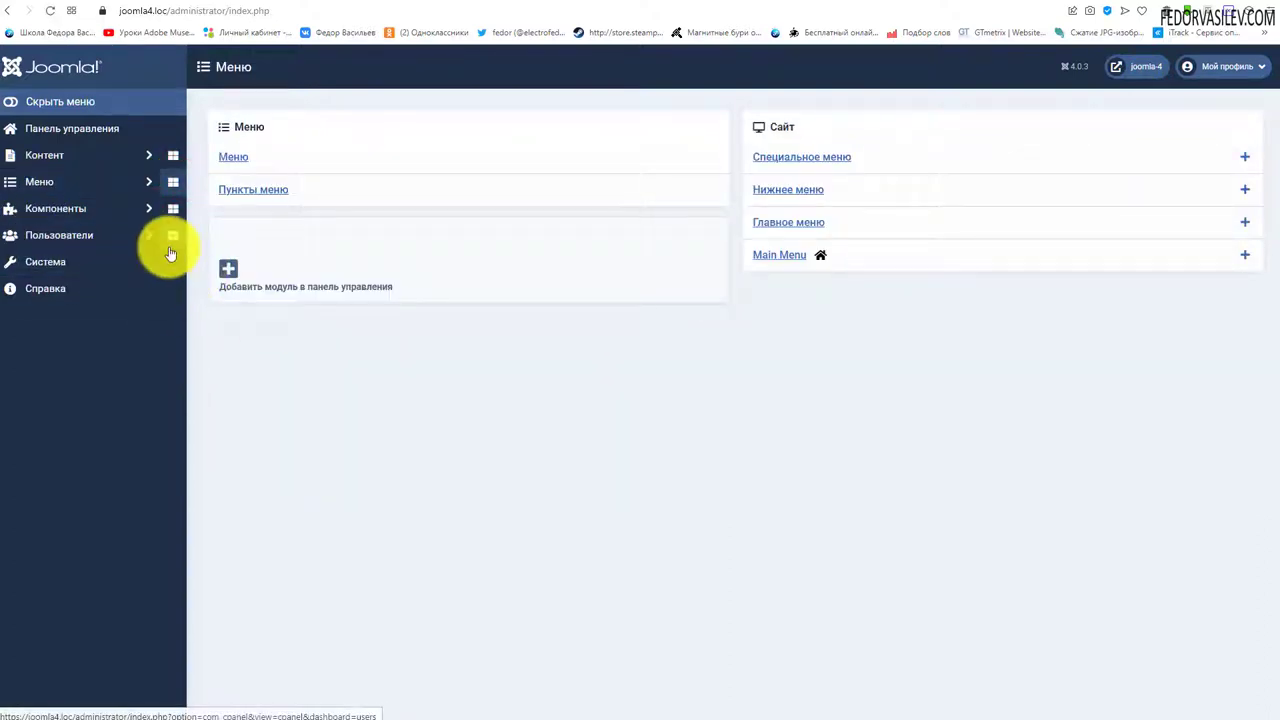
Step: Open the Контент dashboard and examine the module types that can be added to it, then close the list
{"action": "left_click", "coordinate": [176, 158]}
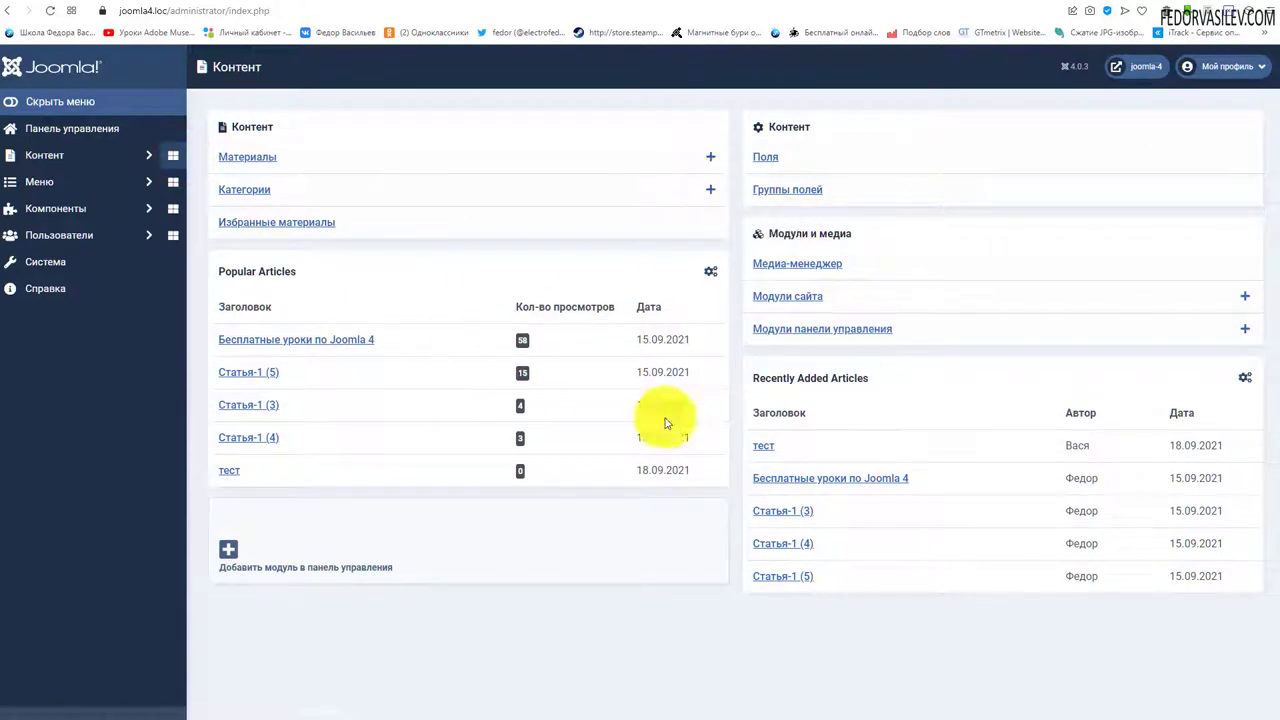
{"action": "left_click", "coordinate": [331, 524]}
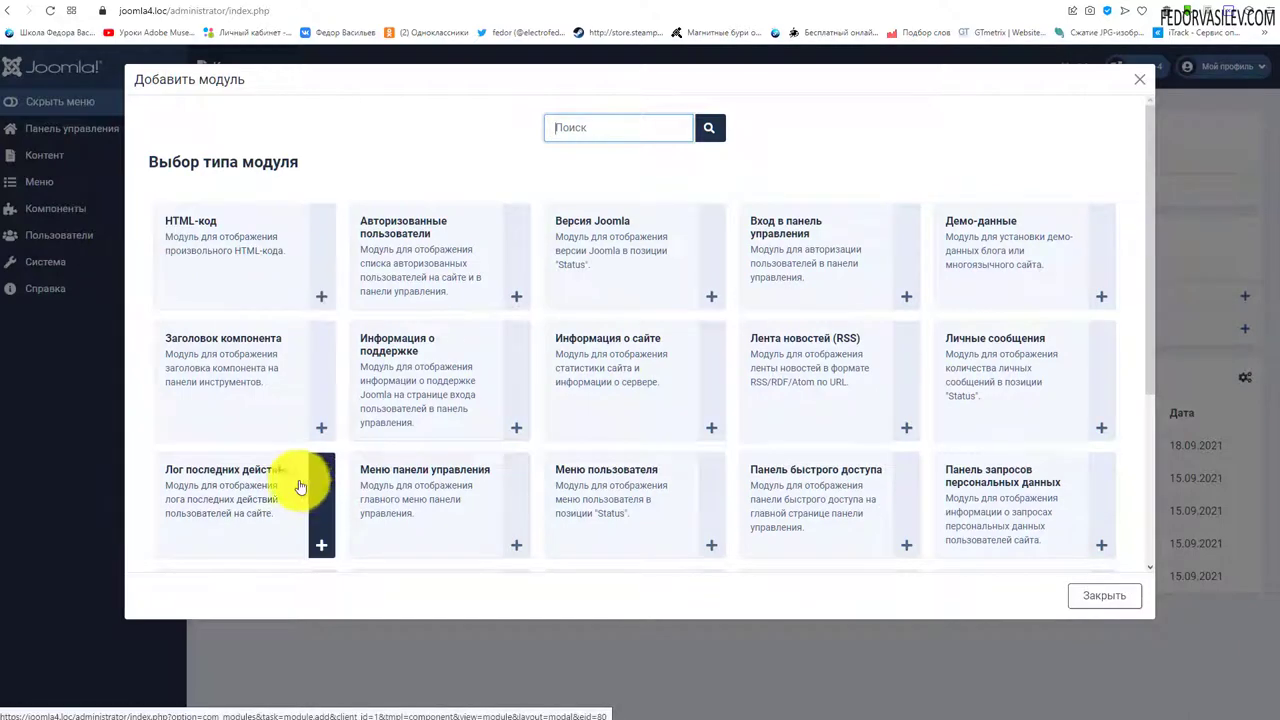
{"action": "scroll", "coordinate": [899, 291], "scroll_direction": "down", "scroll_amount": 3}
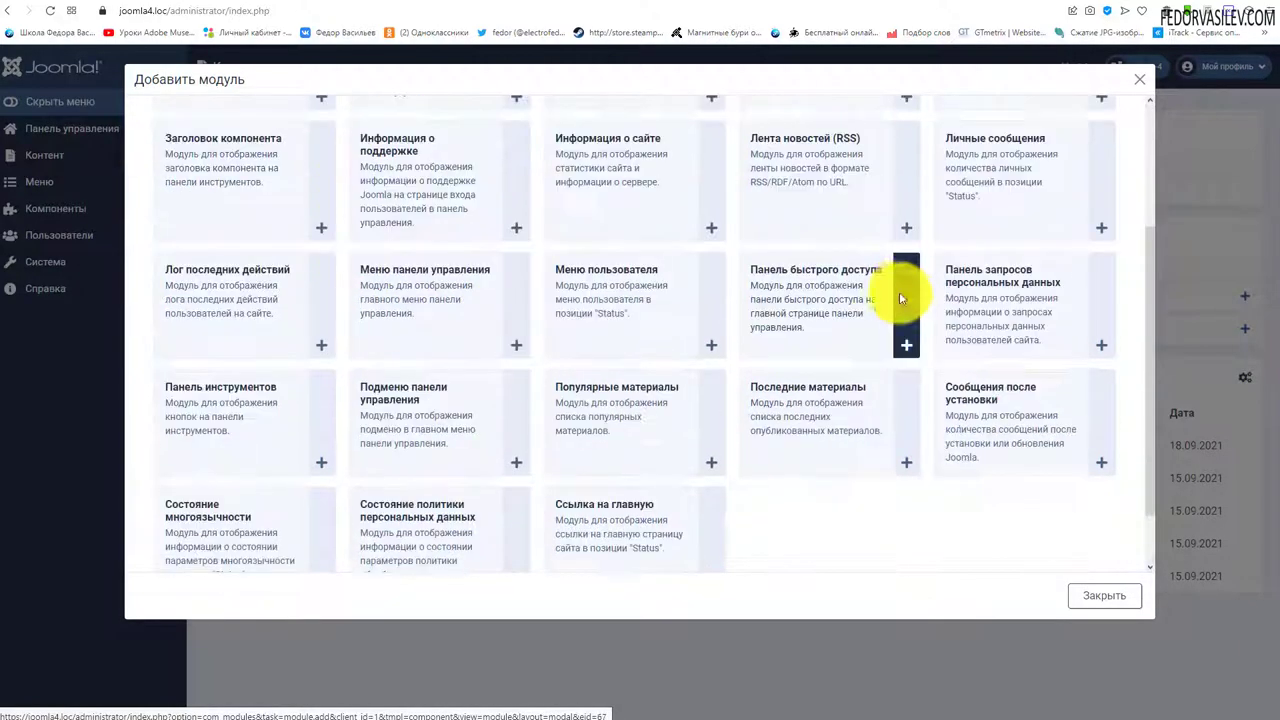
{"action": "scroll", "coordinate": [375, 503], "scroll_direction": "up", "scroll_amount": 3}
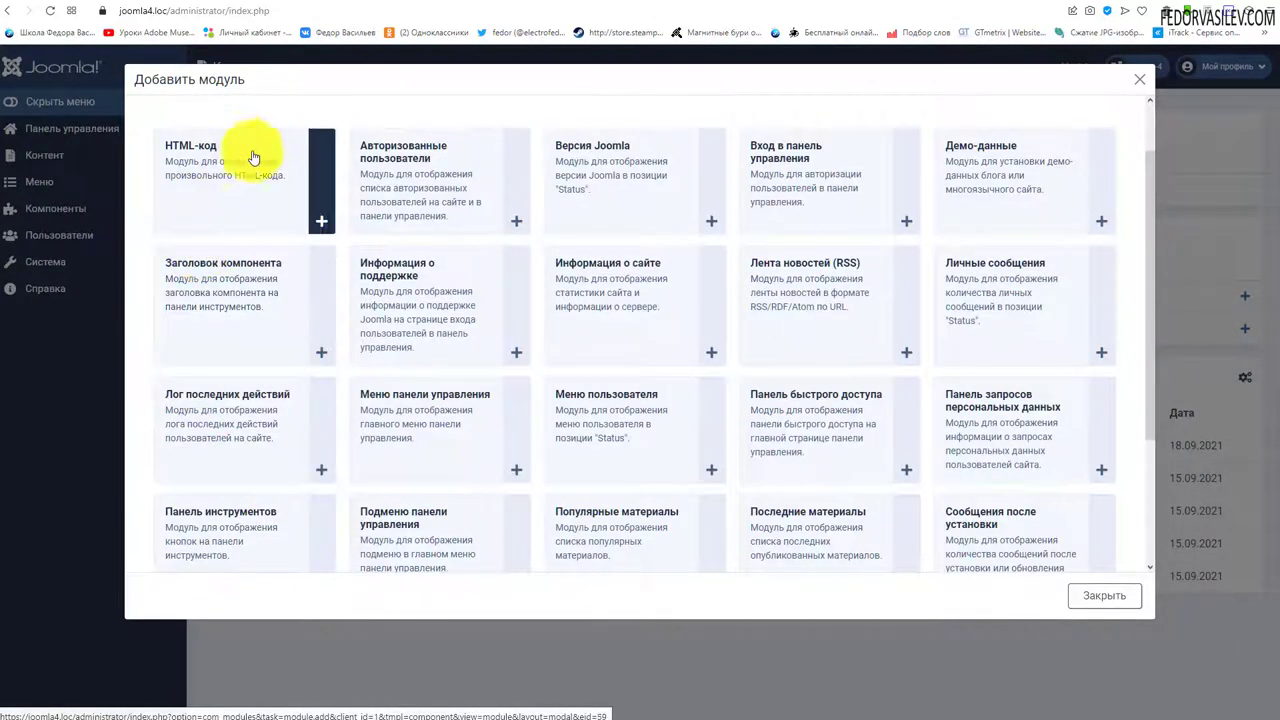
{"action": "scroll", "coordinate": [530, 340], "scroll_direction": "up", "scroll_amount": 1}
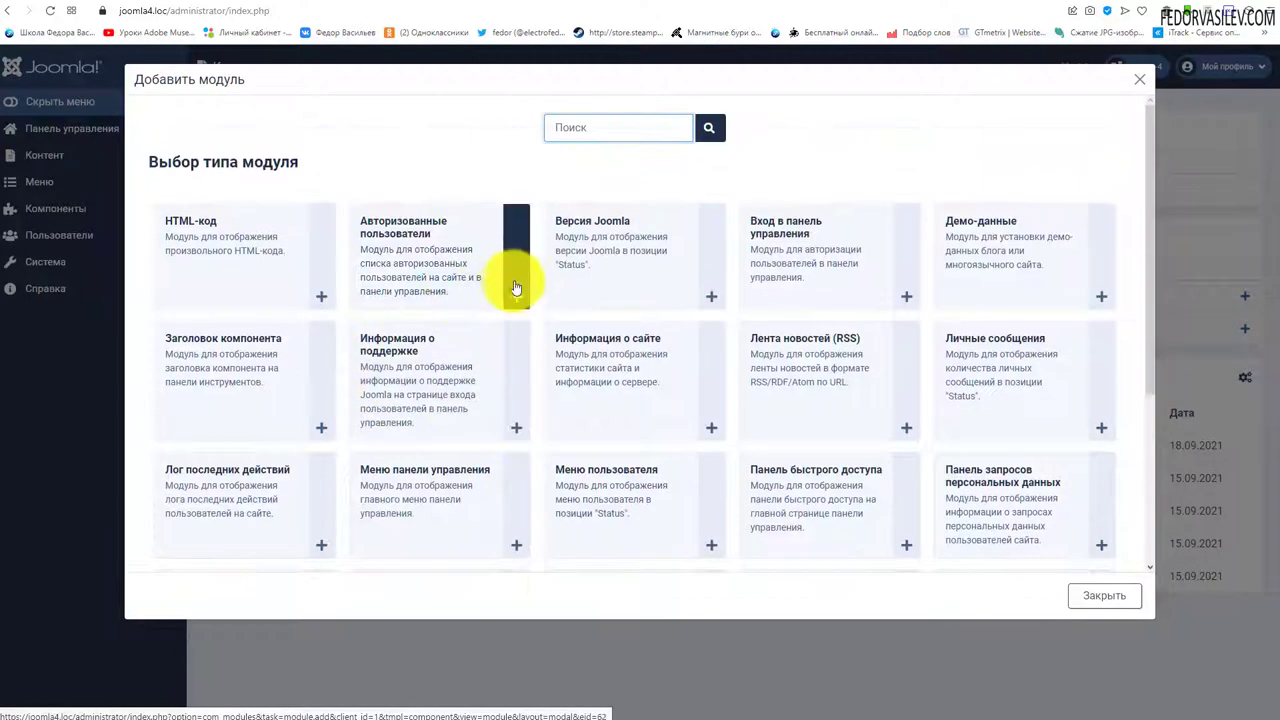
{"action": "scroll", "coordinate": [877, 350], "scroll_direction": "down", "scroll_amount": 2}
{"action": "scroll", "coordinate": [520, 490], "scroll_direction": "up", "scroll_amount": 2}
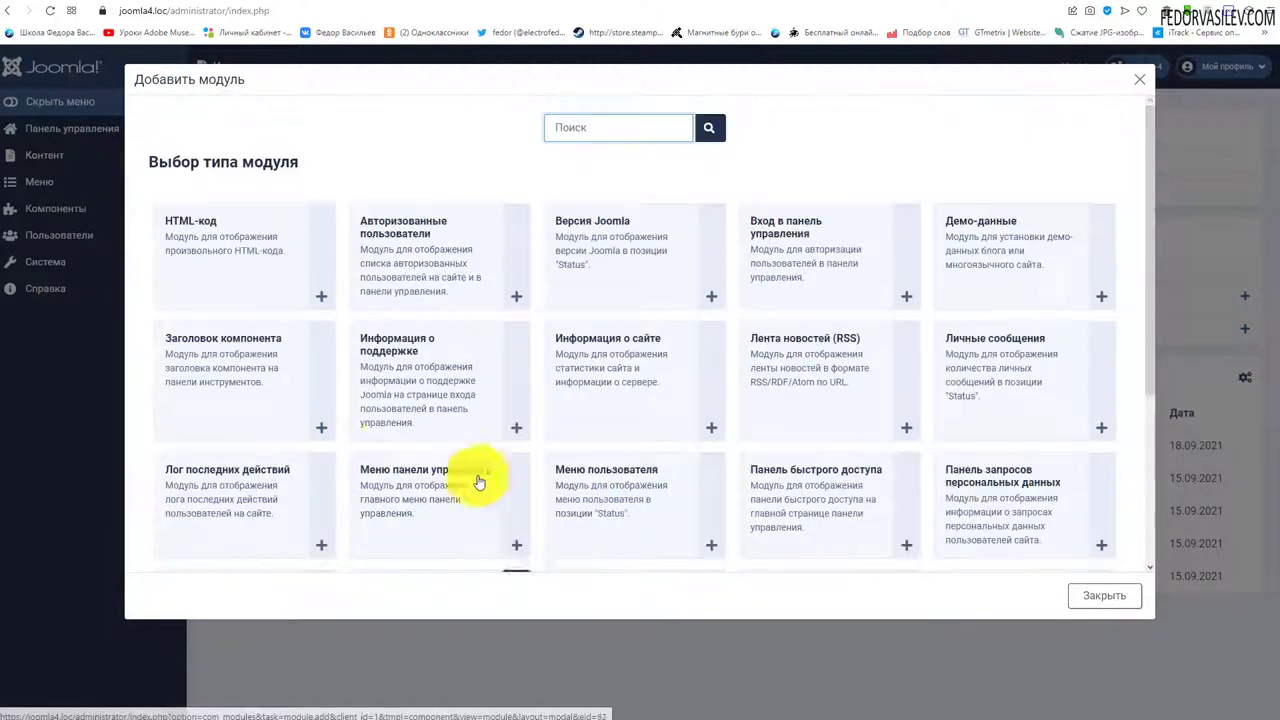
{"action": "left_click", "coordinate": [1142, 78]}
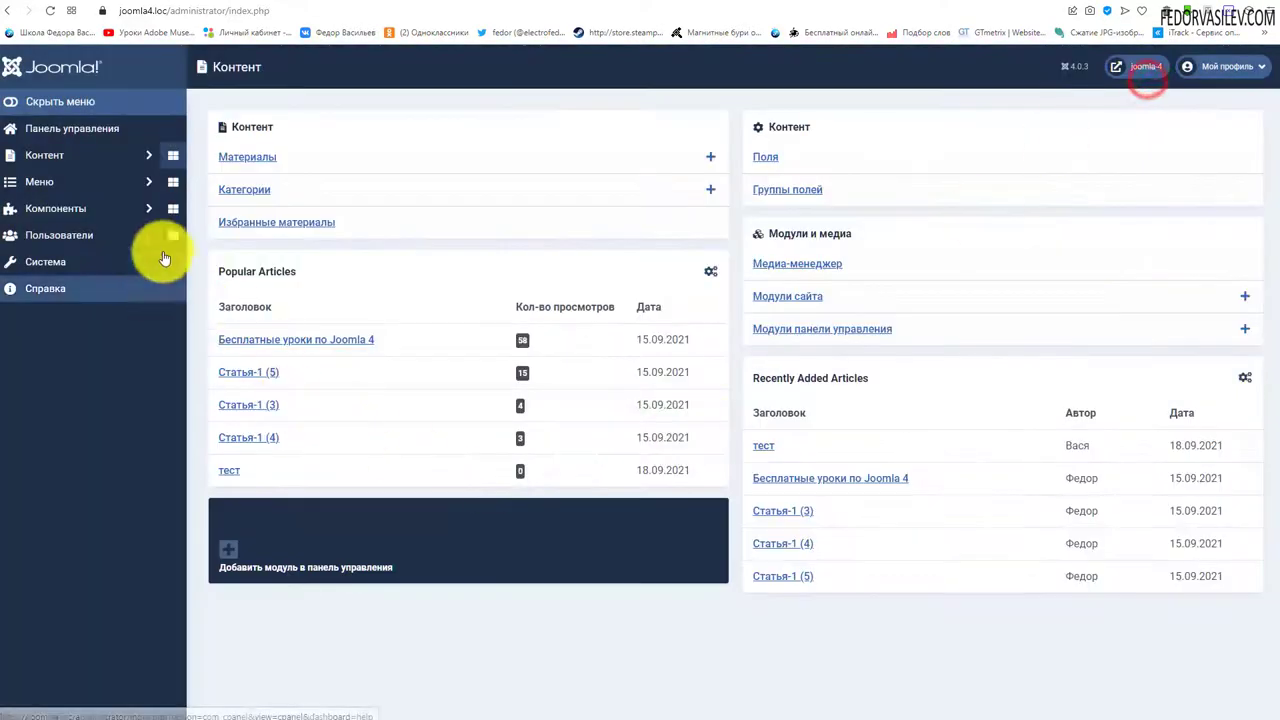
Step: Open the Пользователи dashboard, view the module types that can be added there and close the list
{"action": "left_click", "coordinate": [173, 235]}
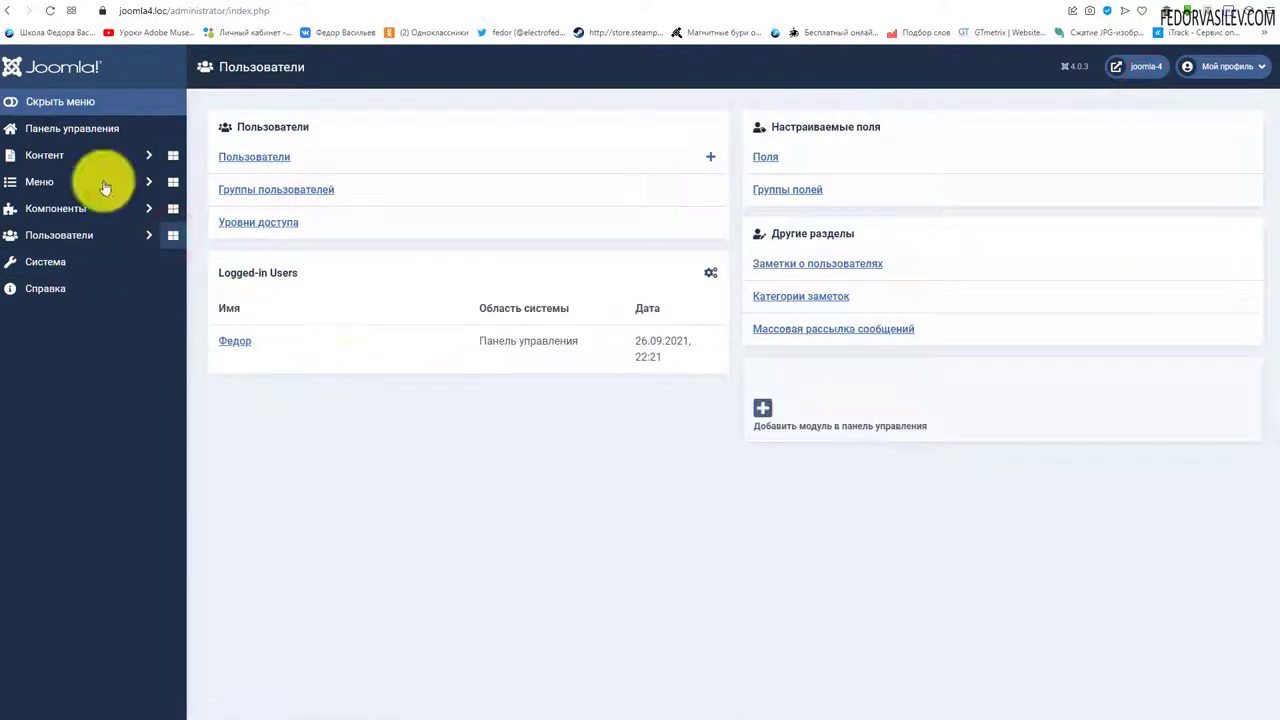
{"action": "left_click", "coordinate": [772, 412]}
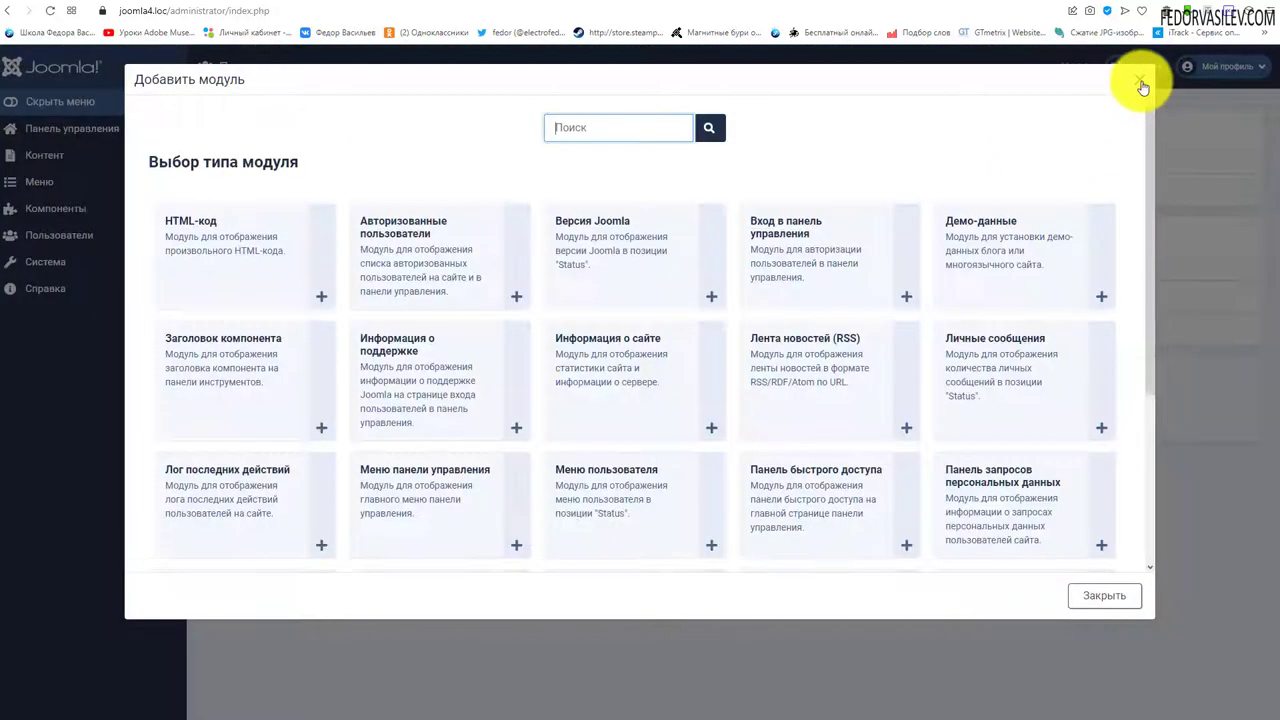
{"action": "left_click", "coordinate": [1139, 79]}
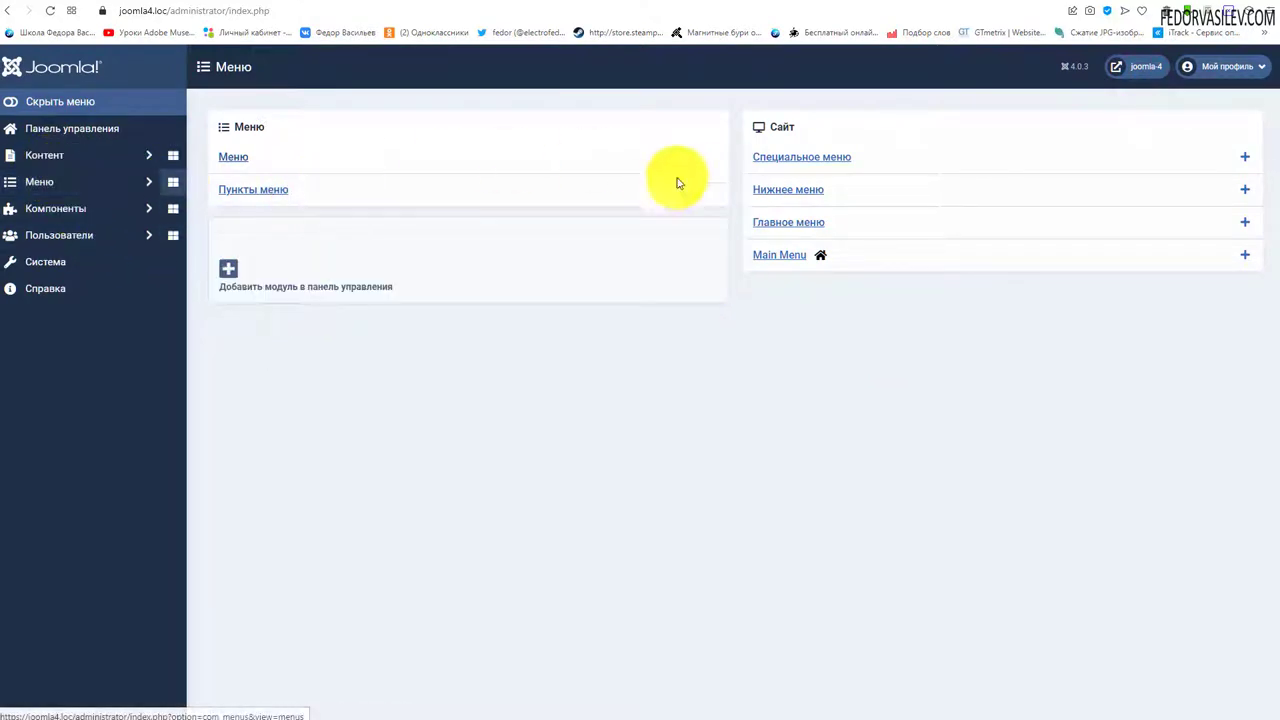
Step: On the Меню dashboard, add an HTML-код module titled "привет" with the text "демо"
{"action": "left_click", "coordinate": [224, 276]}
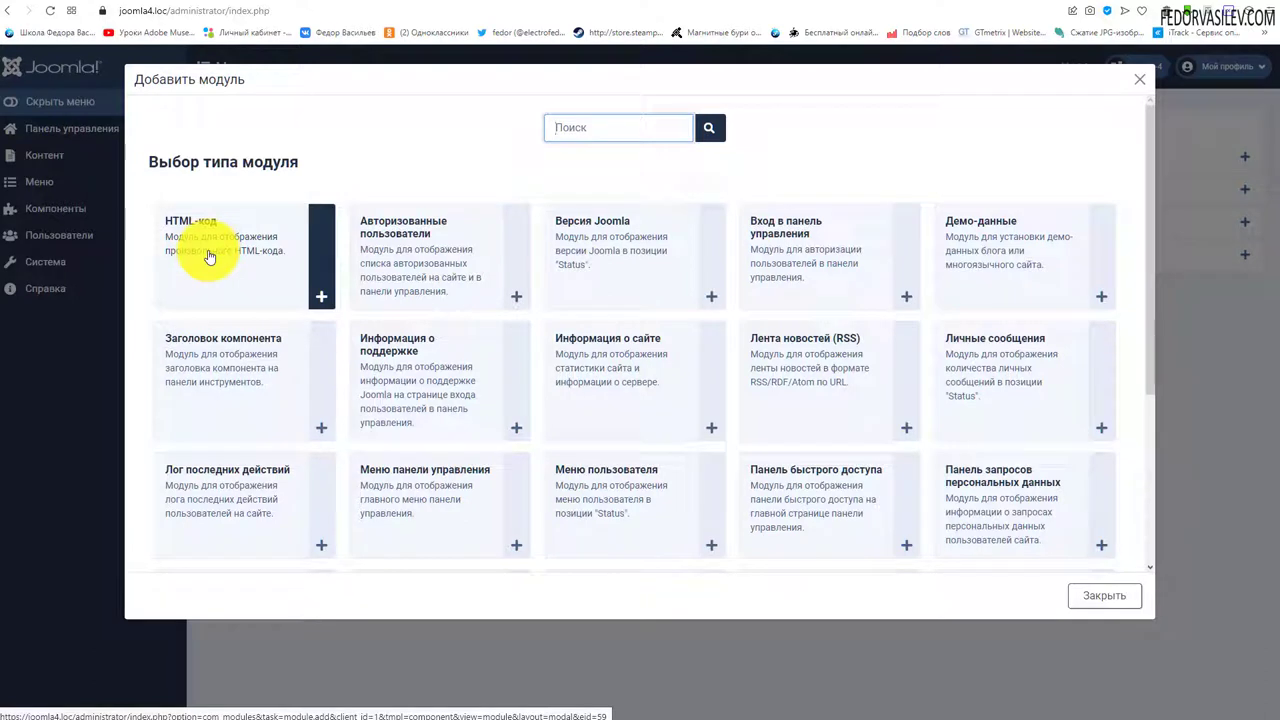
{"action": "left_click", "coordinate": [222, 243]}
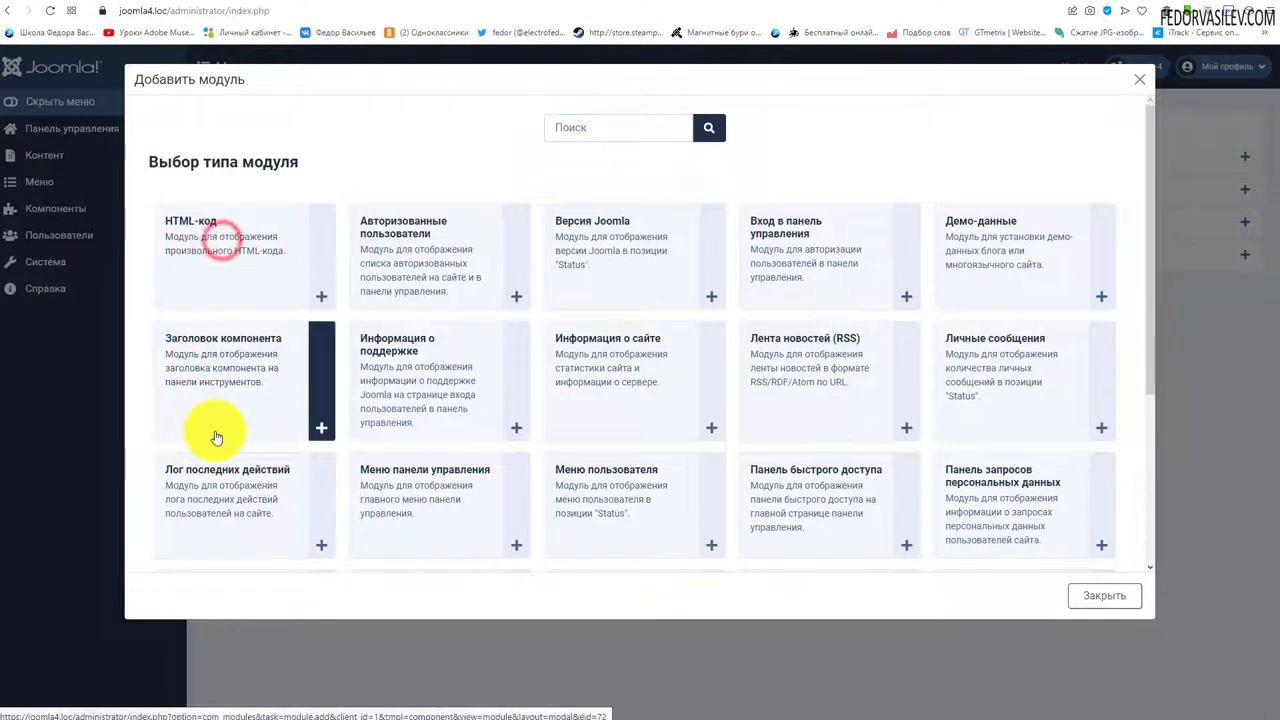
{"action": "left_click", "coordinate": [194, 143]}
{"action": "type", "text": "привет"}
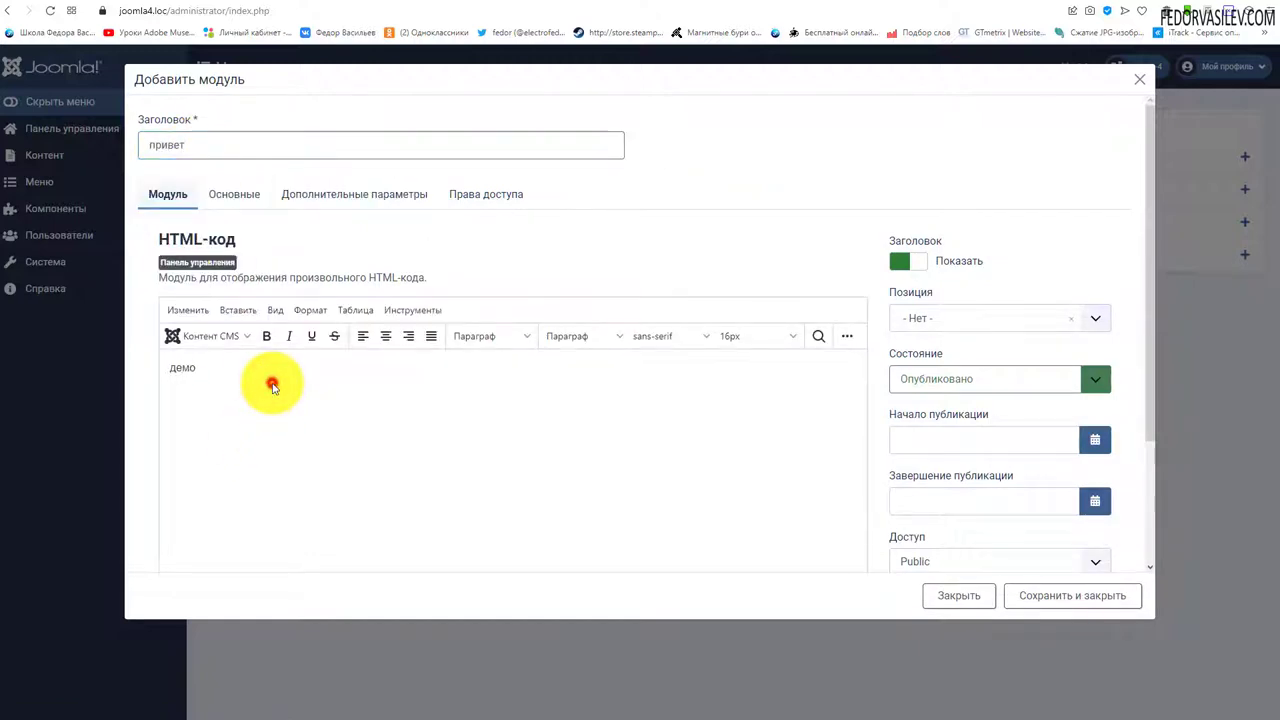
{"action": "left_click_drag", "start_coordinate": [160, 367], "coordinate": [255, 370]}
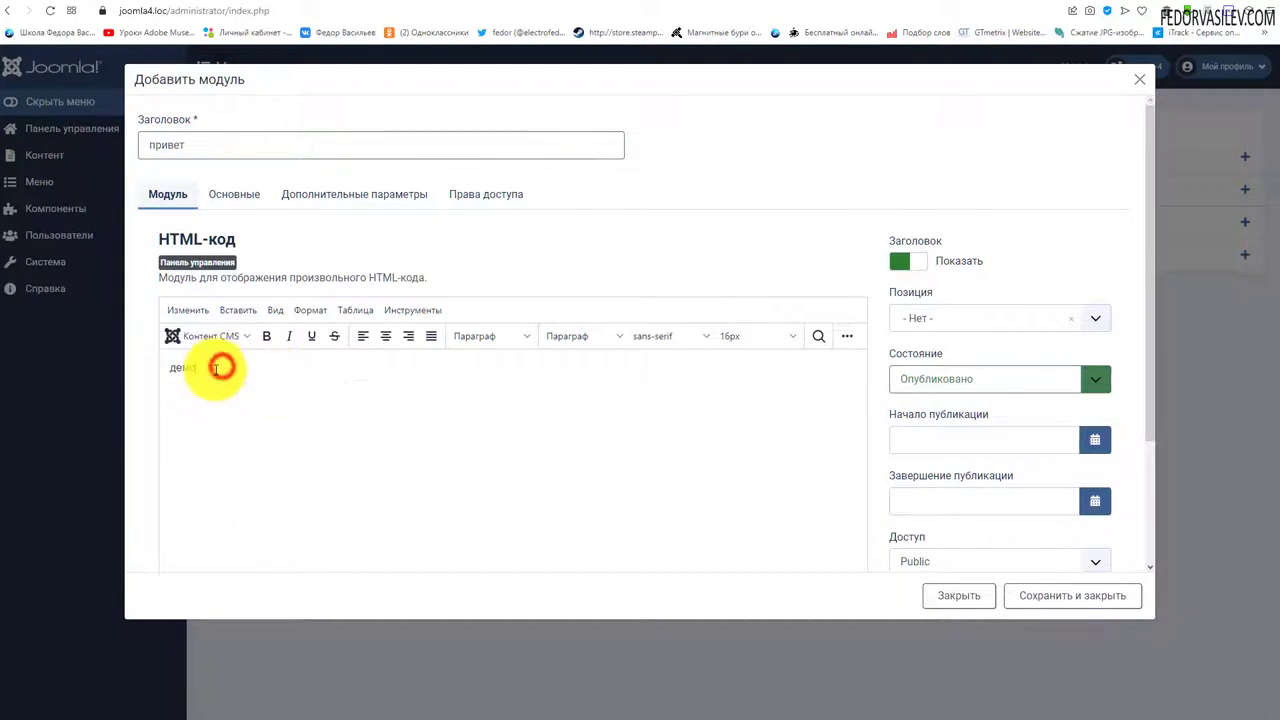
{"action": "double_click", "coordinate": [212, 368]}
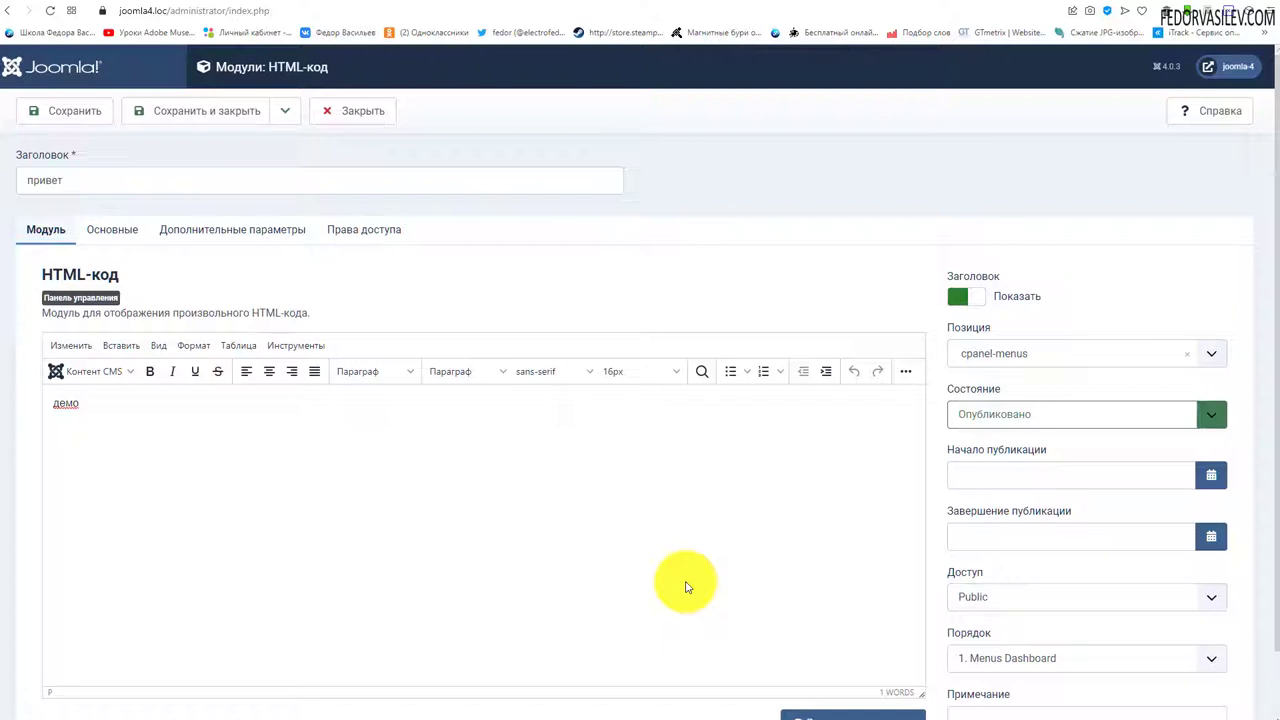
Step: Look through the positions available for the привет module and set its position to cpanel-menus
{"action": "left_click", "coordinate": [984, 353]}
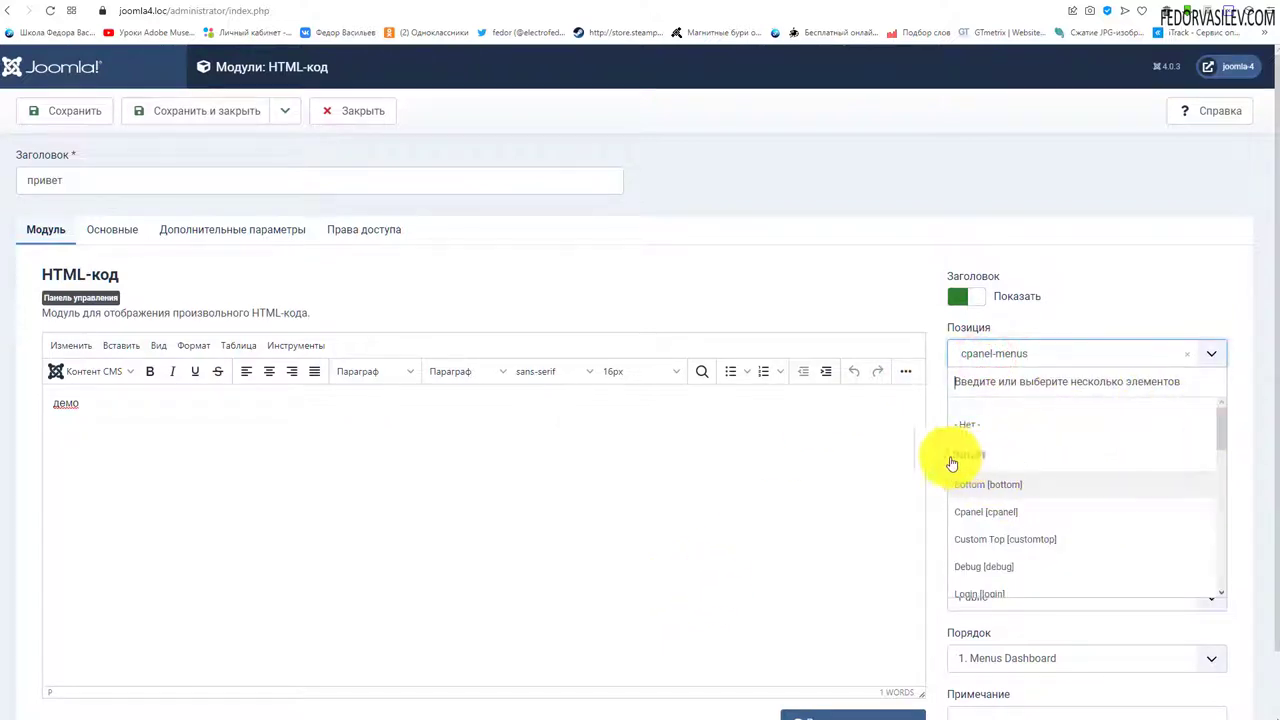
{"action": "left_click", "coordinate": [1216, 440]}
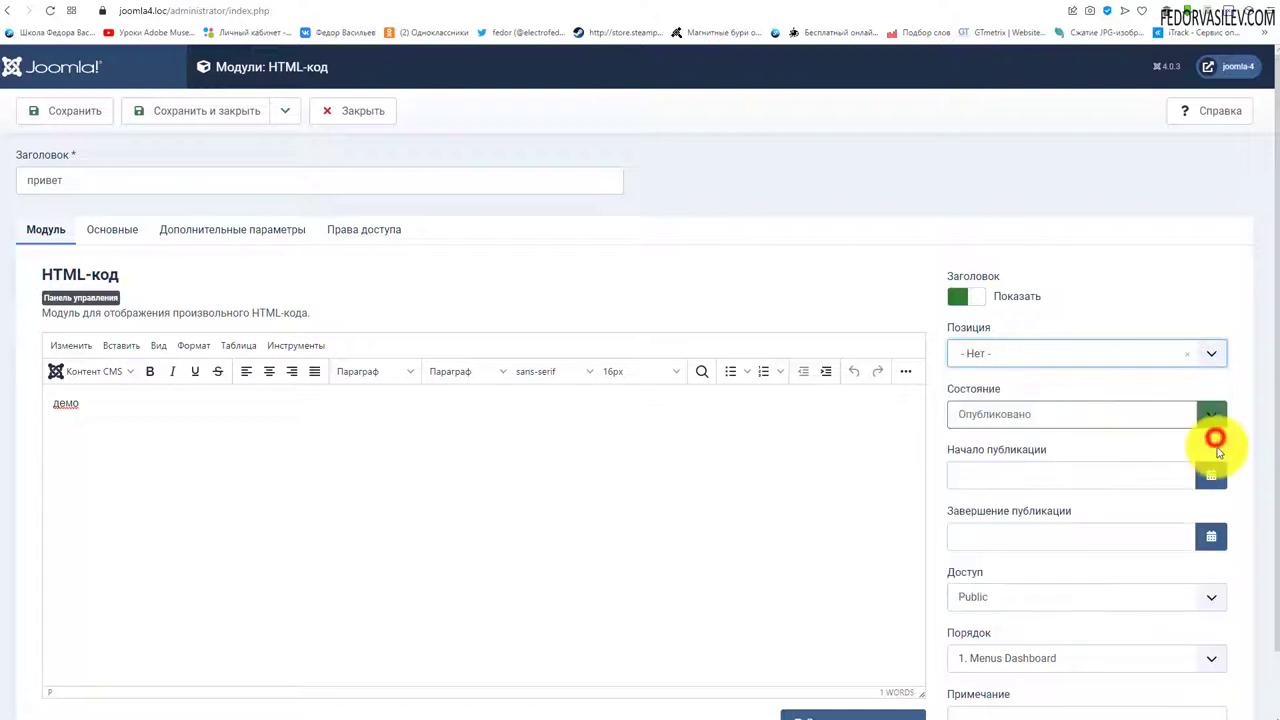
{"action": "left_click", "coordinate": [1214, 356]}
{"action": "left_click_drag", "start_coordinate": [1221, 437], "coordinate": [1223, 447]}
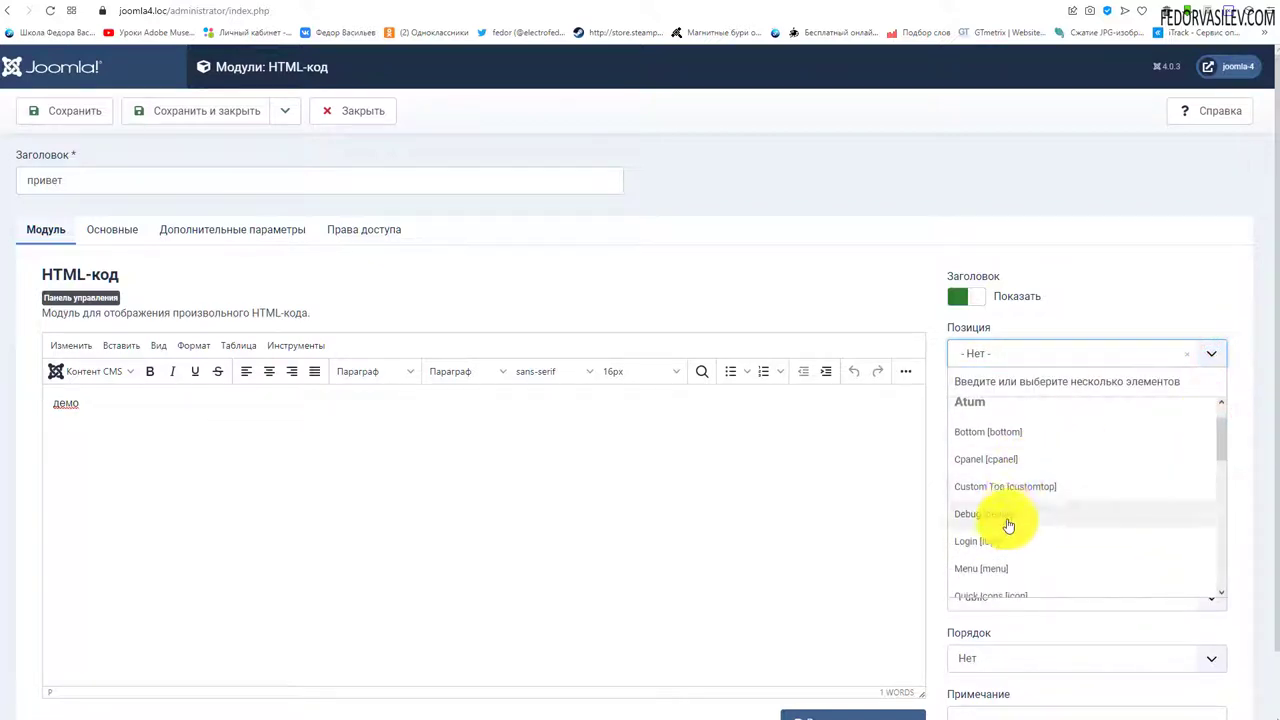
{"action": "scroll", "coordinate": [1063, 480], "scroll_direction": "down", "scroll_amount": 3}
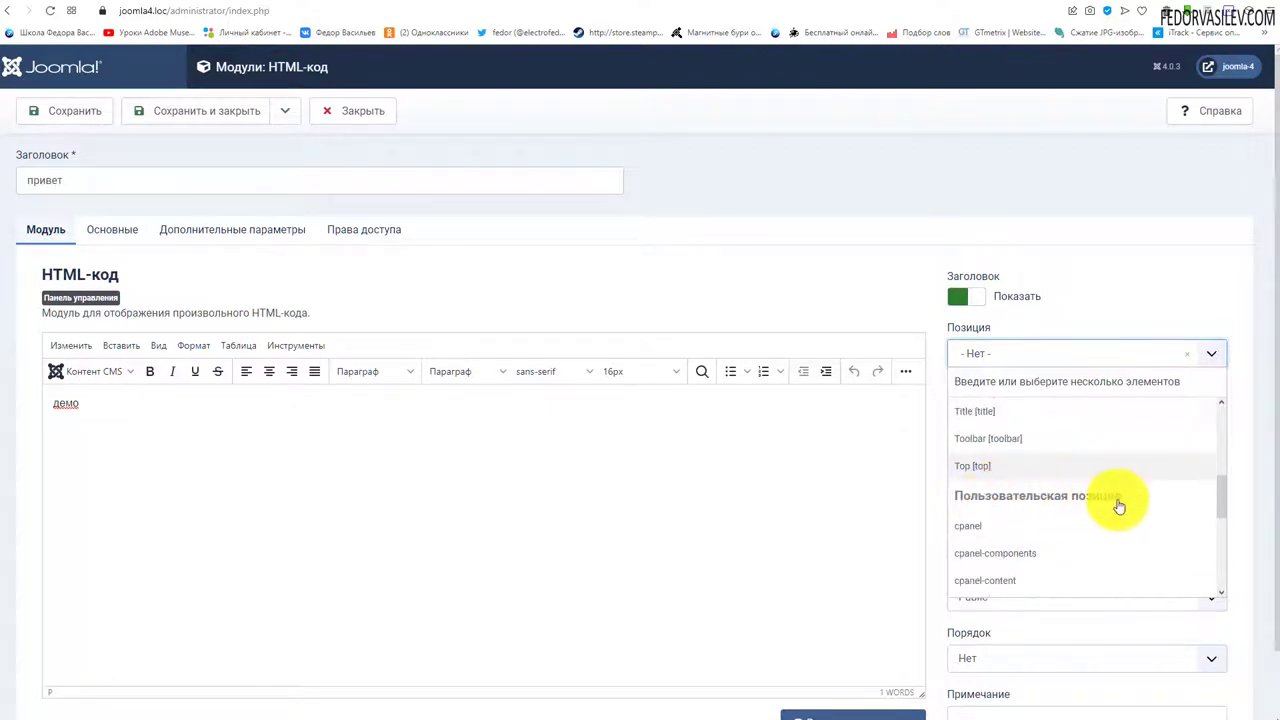
{"action": "scroll", "coordinate": [1119, 507], "scroll_direction": "down", "scroll_amount": 2}
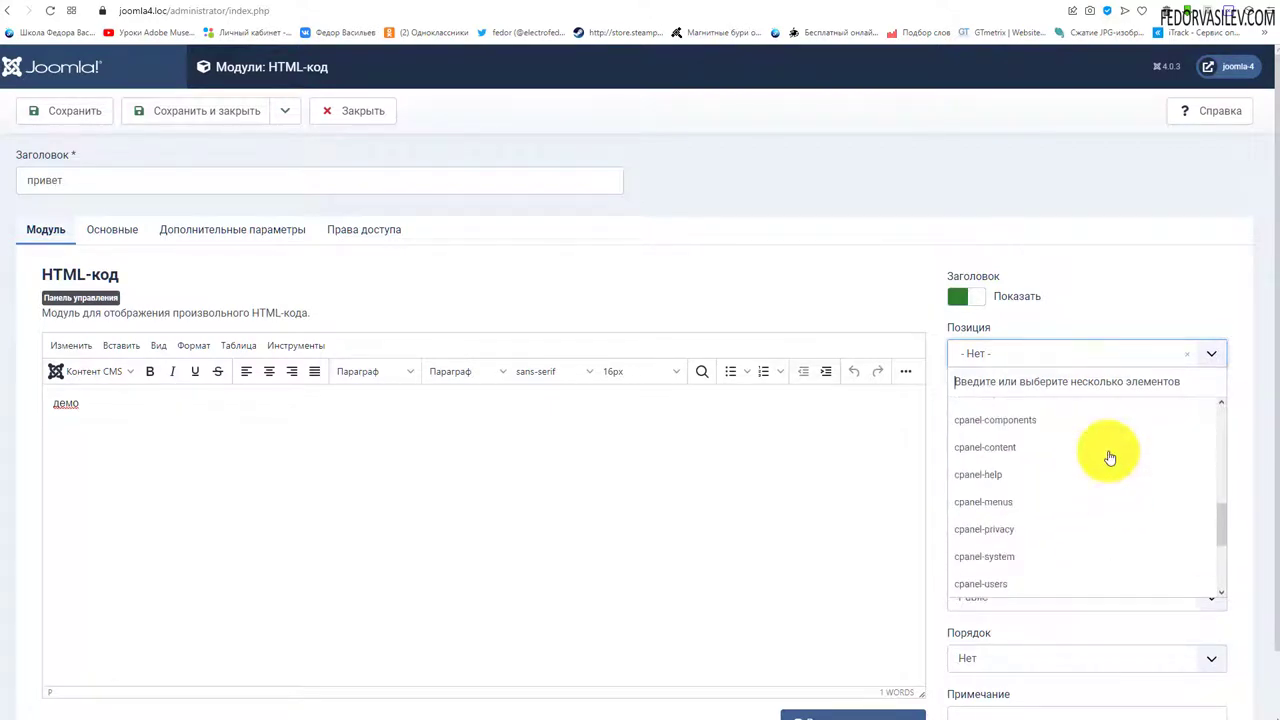
{"action": "left_click", "coordinate": [994, 508]}
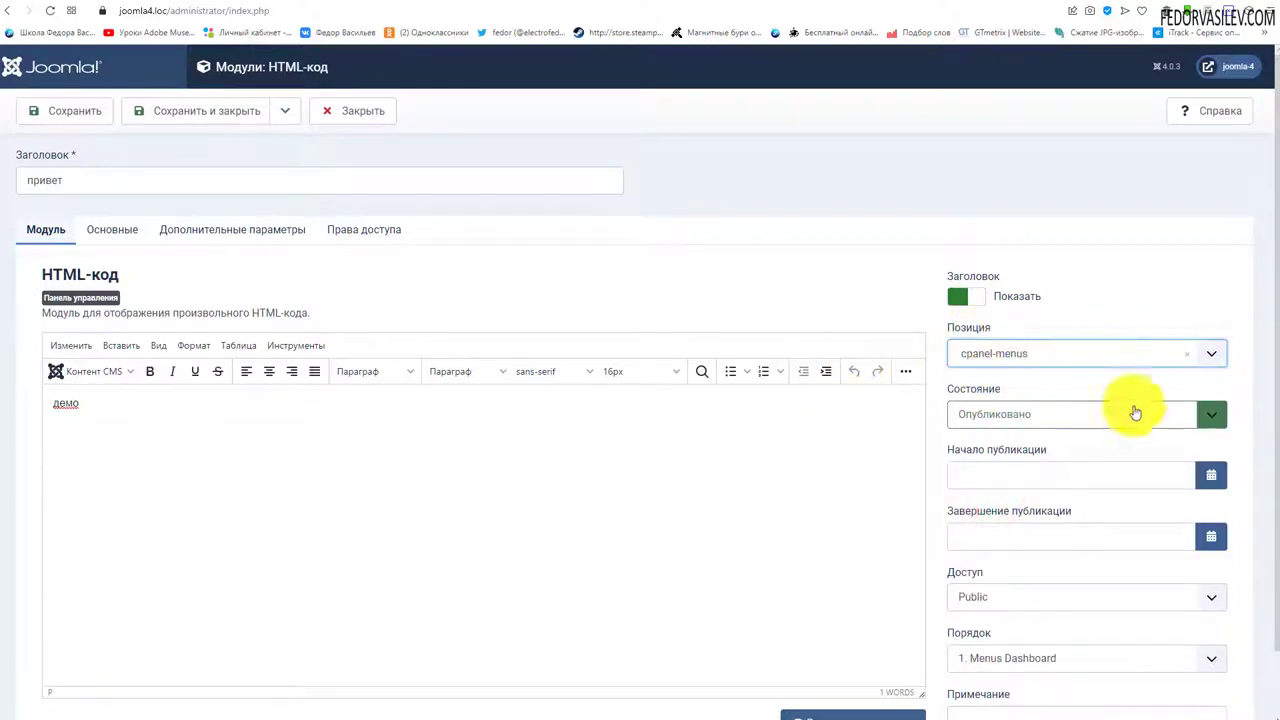
{"action": "scroll", "coordinate": [994, 385], "scroll_direction": "down", "scroll_amount": 1}
{"action": "scroll", "coordinate": [569, 446], "scroll_direction": "up", "scroll_amount": 1}
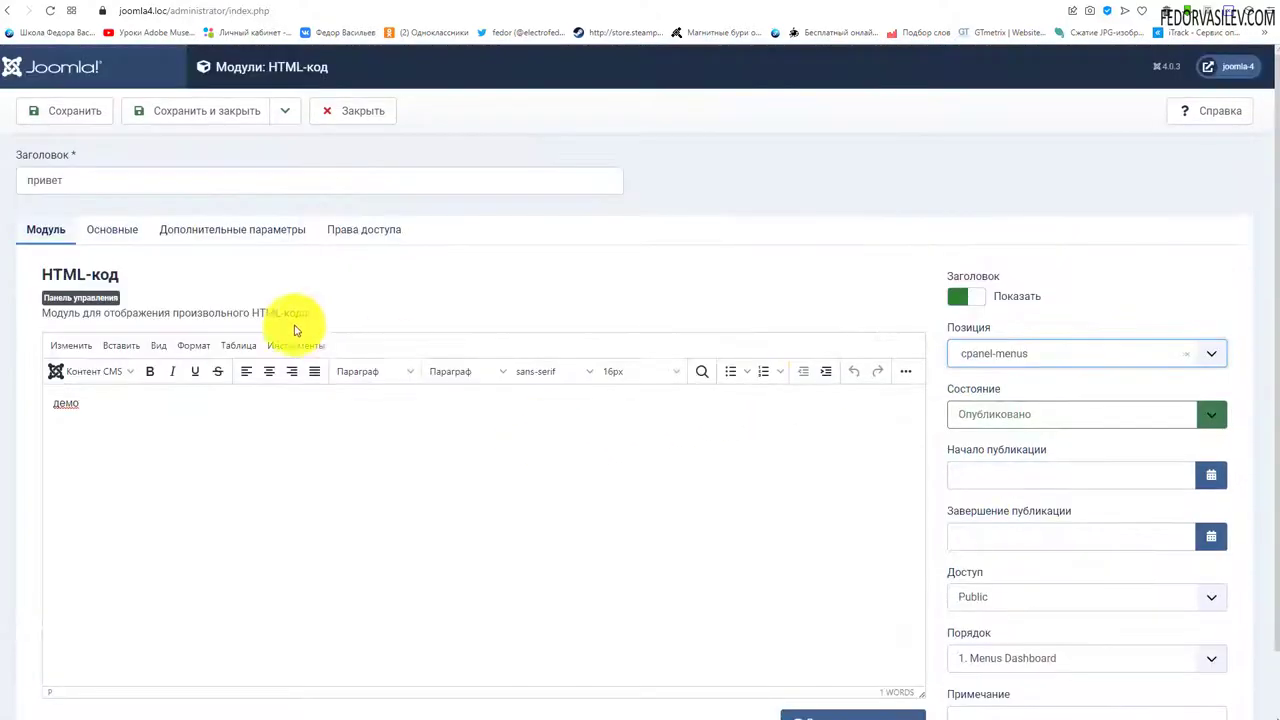
{"action": "scroll", "coordinate": [571, 420], "scroll_direction": "down", "scroll_amount": 1}
{"action": "scroll", "coordinate": [215, 340], "scroll_direction": "up", "scroll_amount": 1}
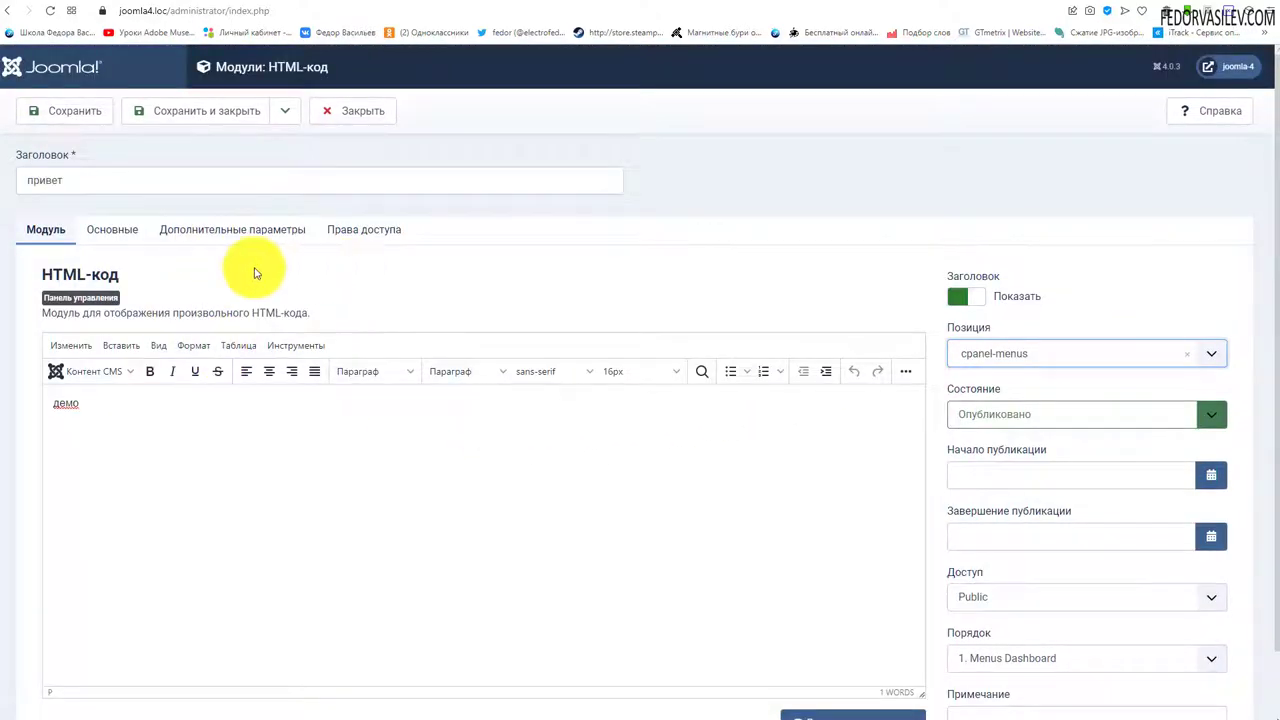
Step: In the module's basic settings, switch Обработка плагинами off and set it back to Да
{"action": "left_click", "coordinate": [130, 234]}
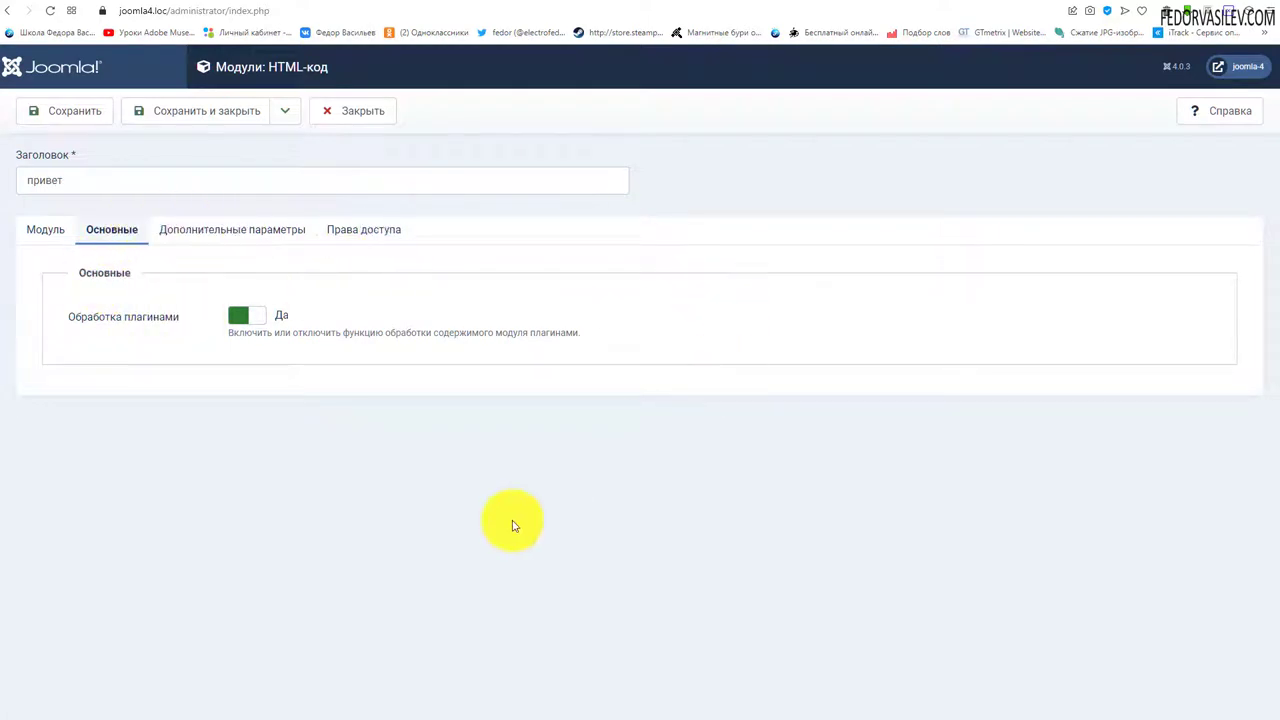
{"action": "left_click", "coordinate": [230, 322]}
{"action": "left_click", "coordinate": [245, 320]}
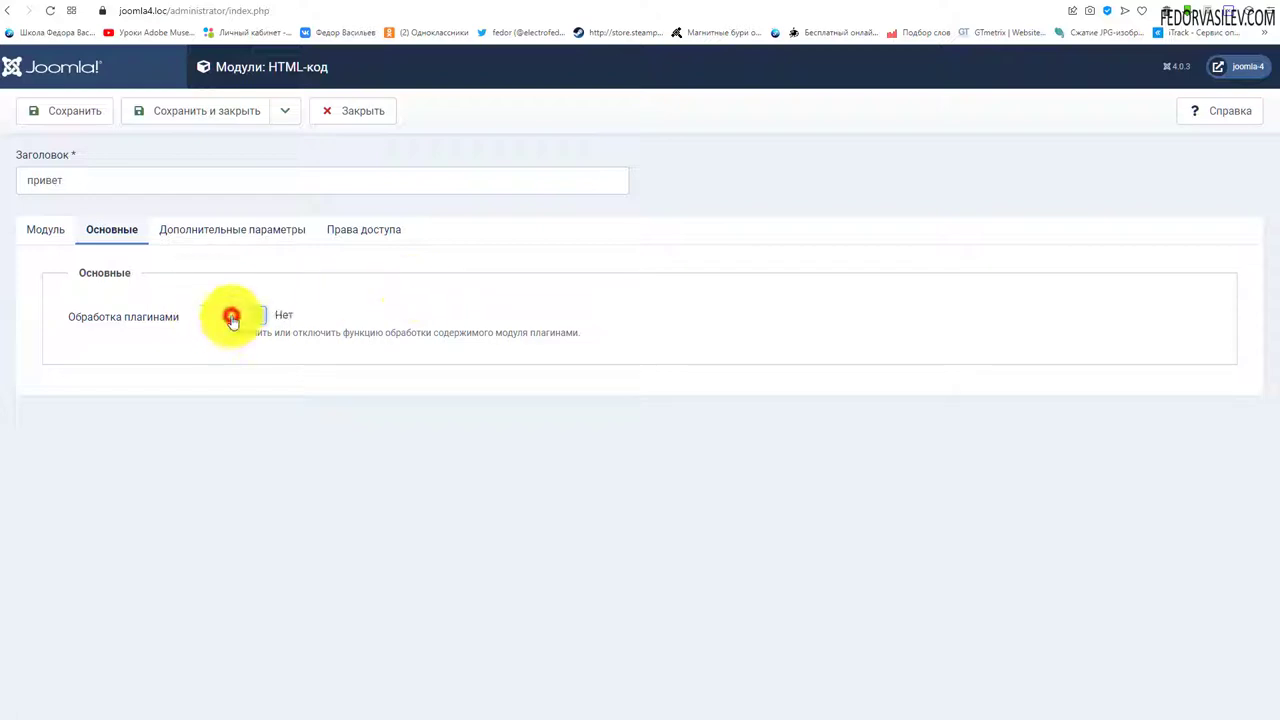
{"action": "left_click", "coordinate": [259, 319]}
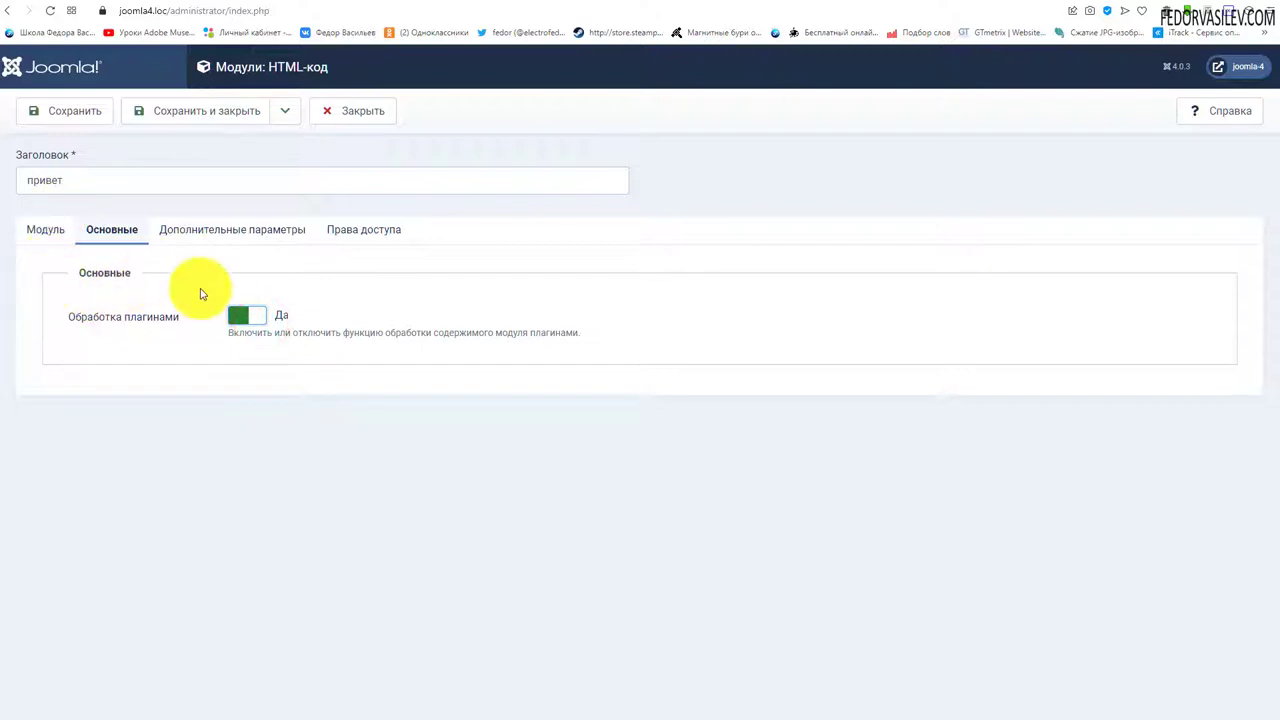
Step: In the module's Дополнительные параметры, switch Кэширование to Не кэшировать and back to По умолчанию
{"action": "left_click", "coordinate": [232, 229]}
{"action": "scroll", "coordinate": [94, 360], "scroll_direction": "down", "scroll_amount": 2}
{"action": "scroll", "coordinate": [123, 417], "scroll_direction": "up", "scroll_amount": 1}
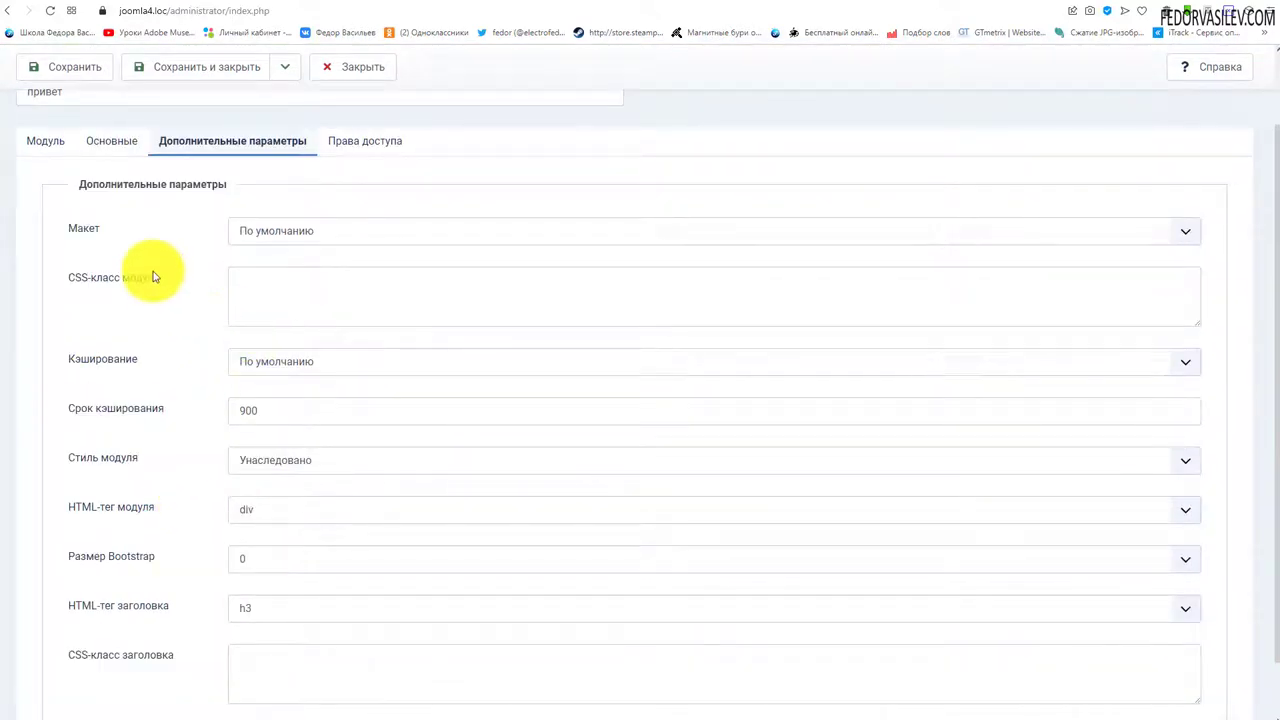
{"action": "scroll", "coordinate": [160, 260], "scroll_direction": "down", "scroll_amount": 1}
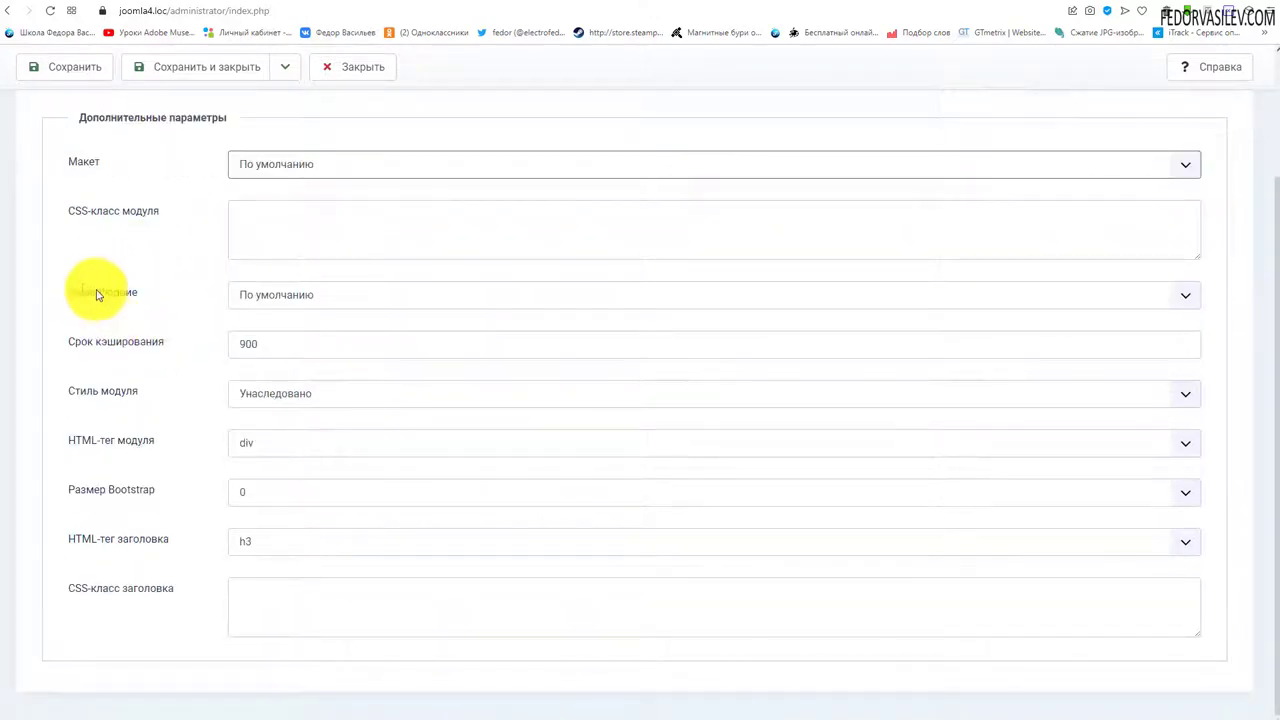
{"action": "left_click", "coordinate": [258, 297]}
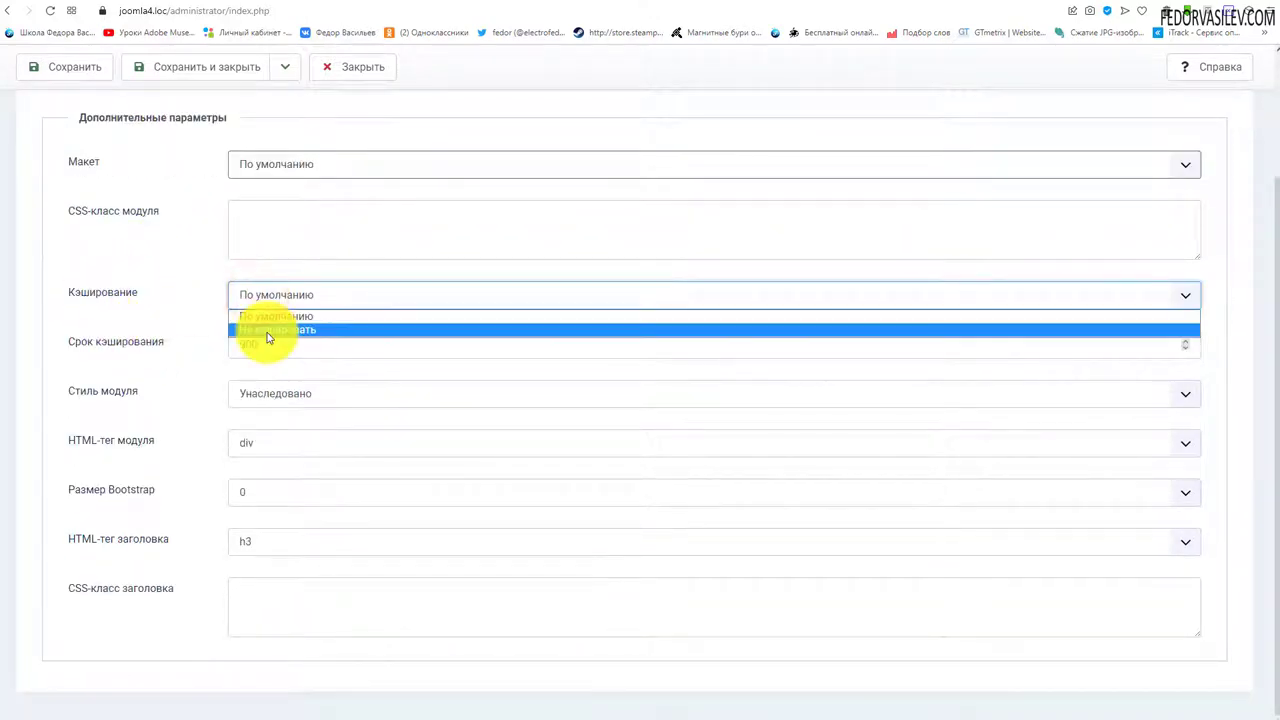
{"action": "left_click", "coordinate": [191, 318]}
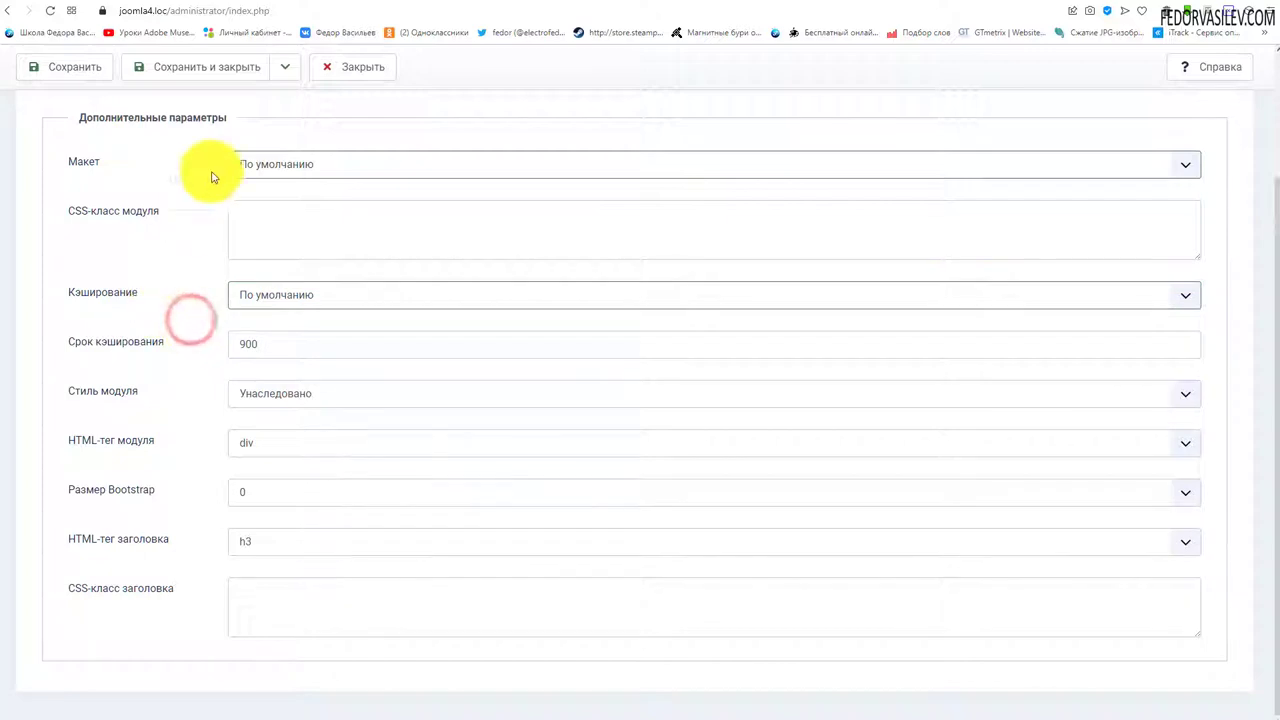
{"action": "left_click", "coordinate": [297, 294]}
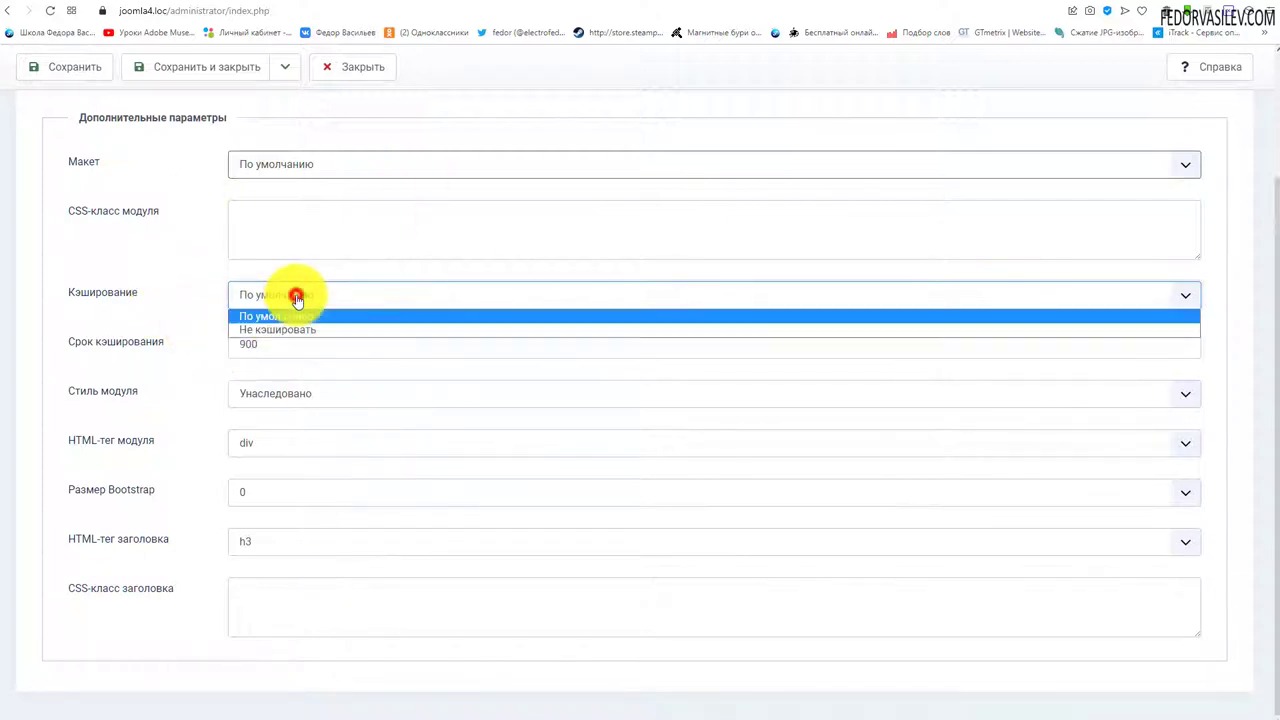
{"action": "left_click", "coordinate": [282, 329]}
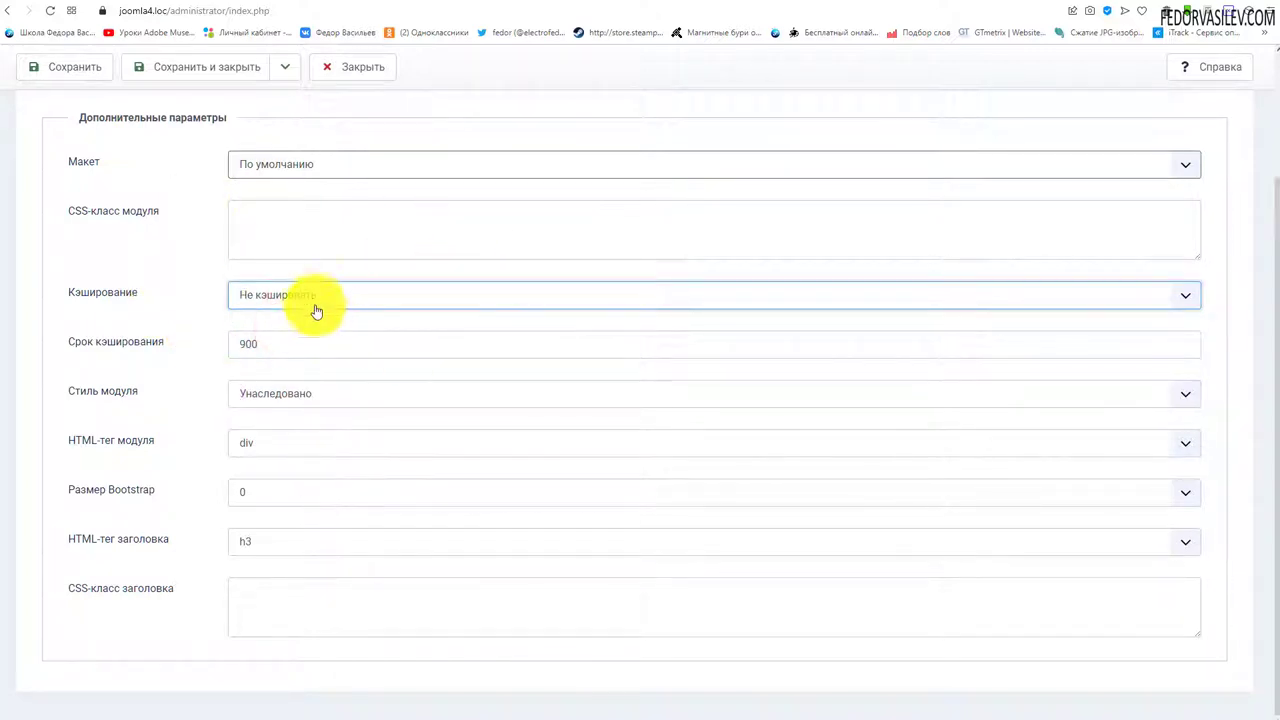
{"action": "double_click", "coordinate": [261, 351]}
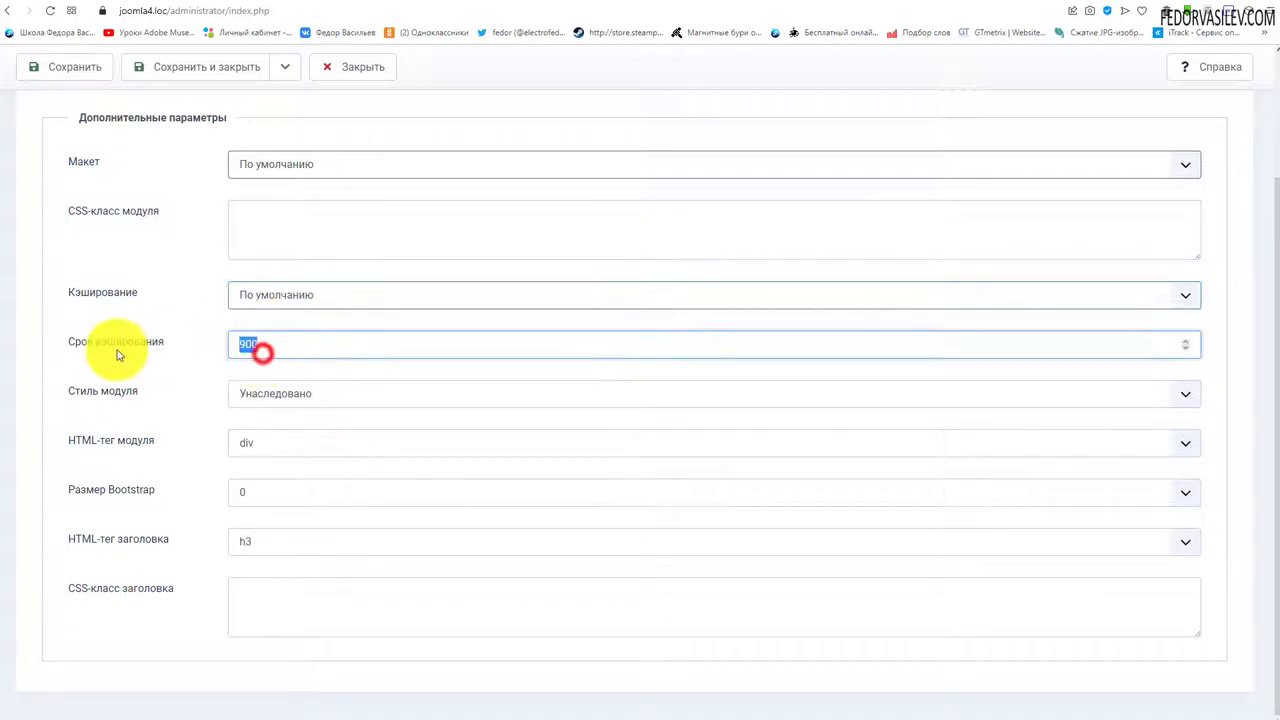
Step: Look through the options offered for Стиль модуля, HTML-тег модуля and HTML-тег заголовка without changing them
{"action": "left_click", "coordinate": [309, 394]}
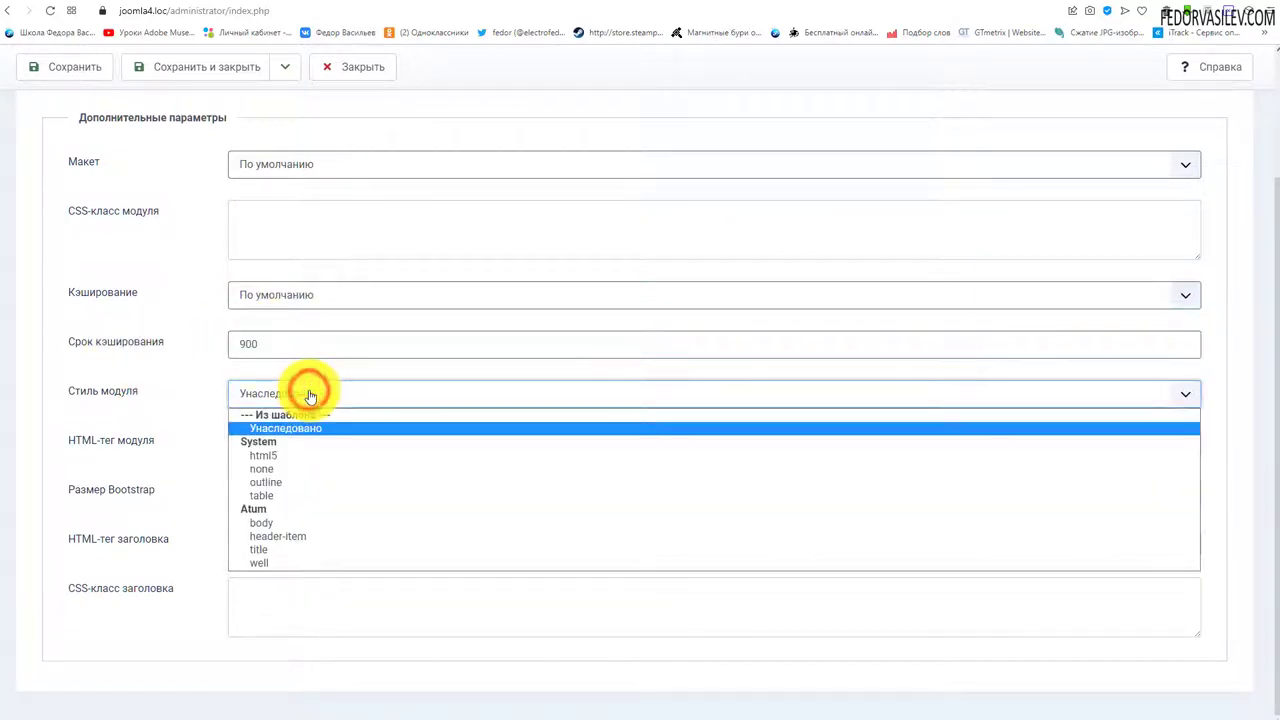
{"action": "left_click", "coordinate": [155, 428]}
{"action": "left_click", "coordinate": [268, 450]}
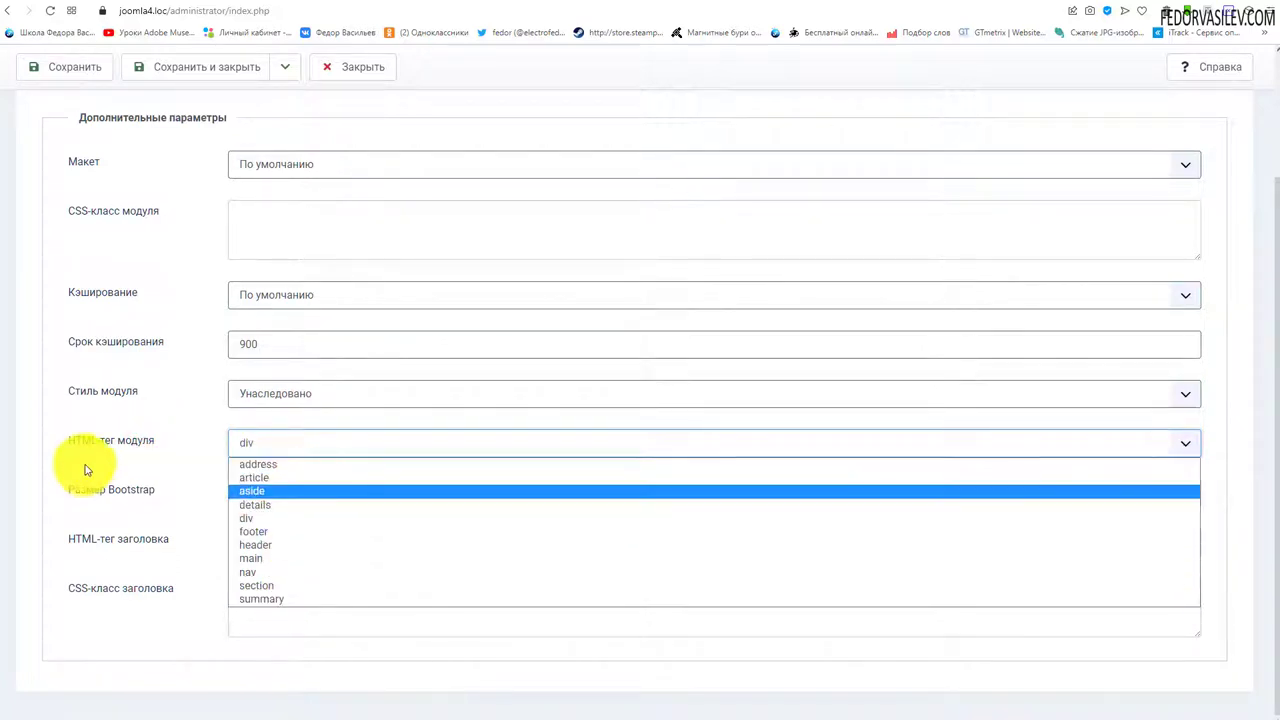
{"action": "left_click", "coordinate": [195, 462]}
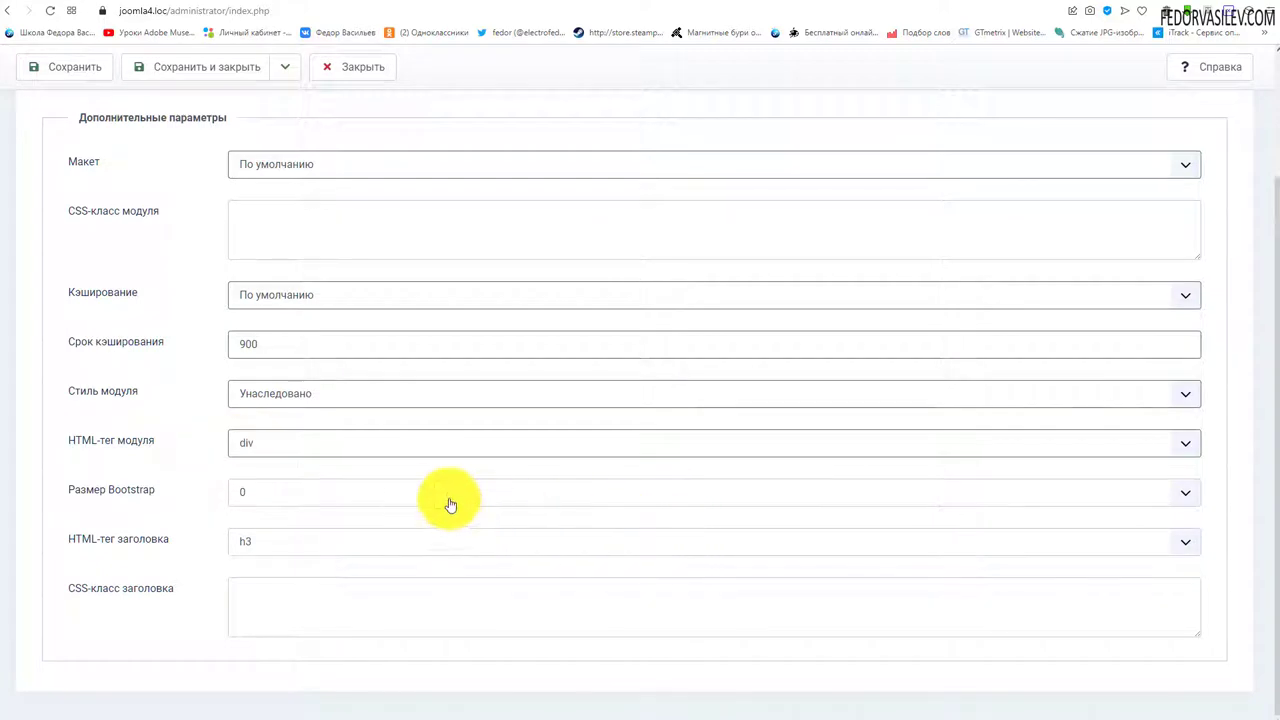
{"action": "left_click", "coordinate": [277, 542]}
{"action": "left_click", "coordinate": [104, 560]}
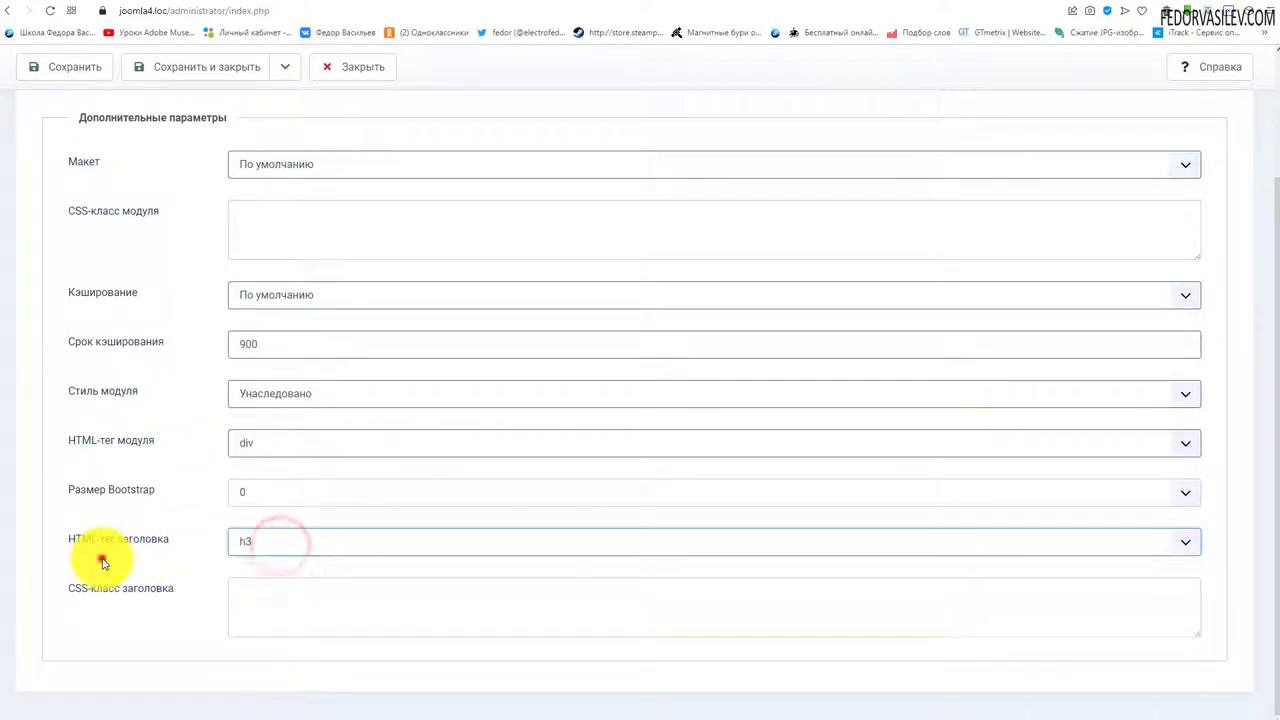
{"action": "left_click", "coordinate": [277, 545]}
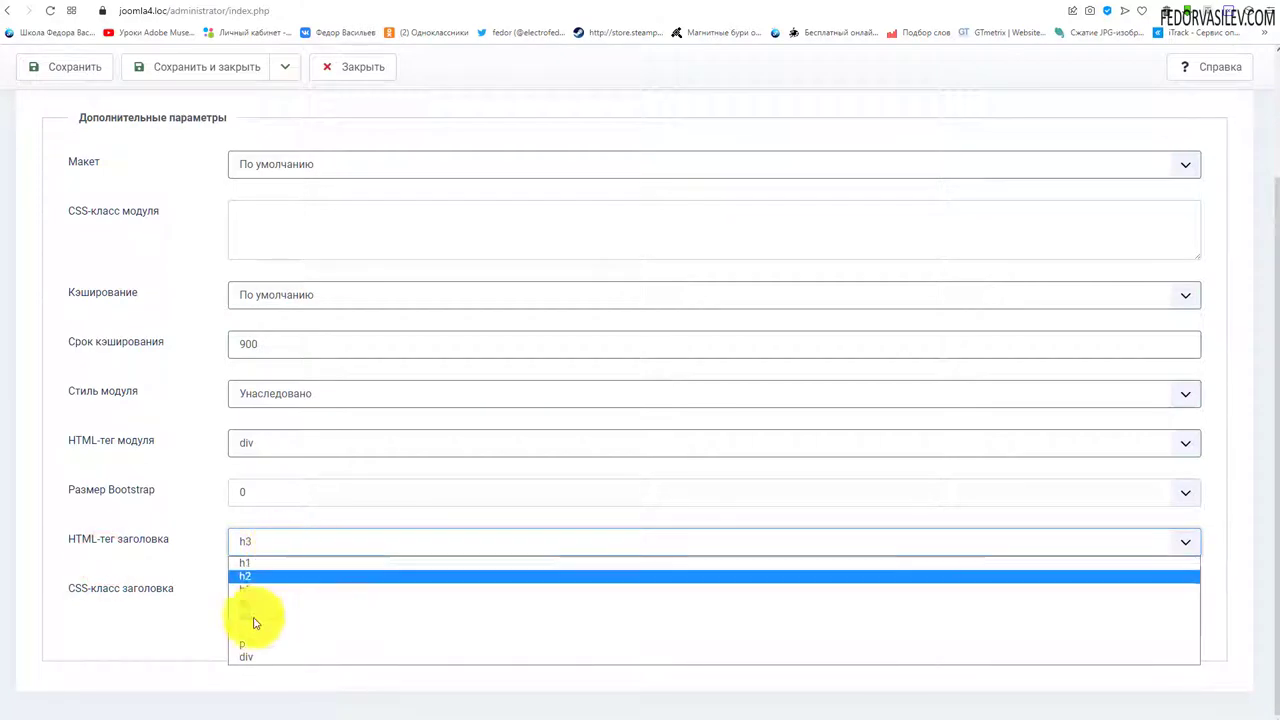
{"action": "left_click", "coordinate": [122, 619]}
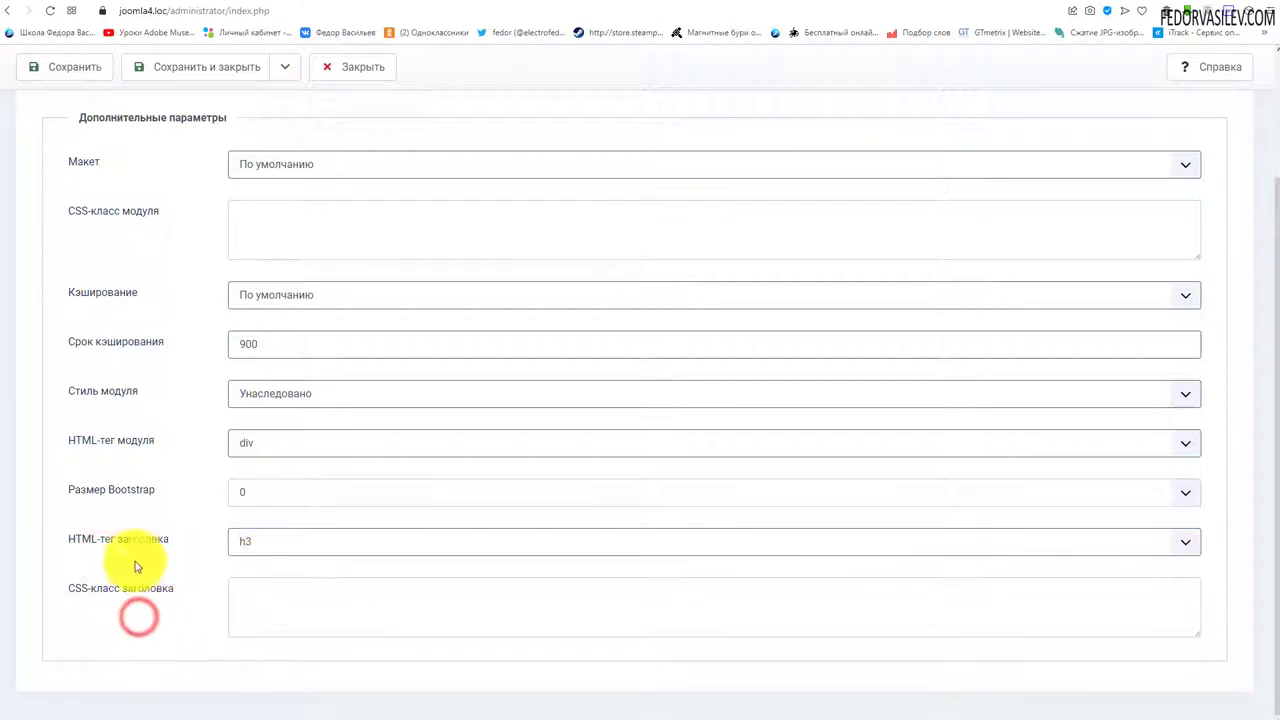
Step: Check the module's Права доступа settings, and save and close the привет module
{"action": "scroll", "coordinate": [157, 551], "scroll_direction": "up", "scroll_amount": 2}
{"action": "left_click", "coordinate": [83, 184]}
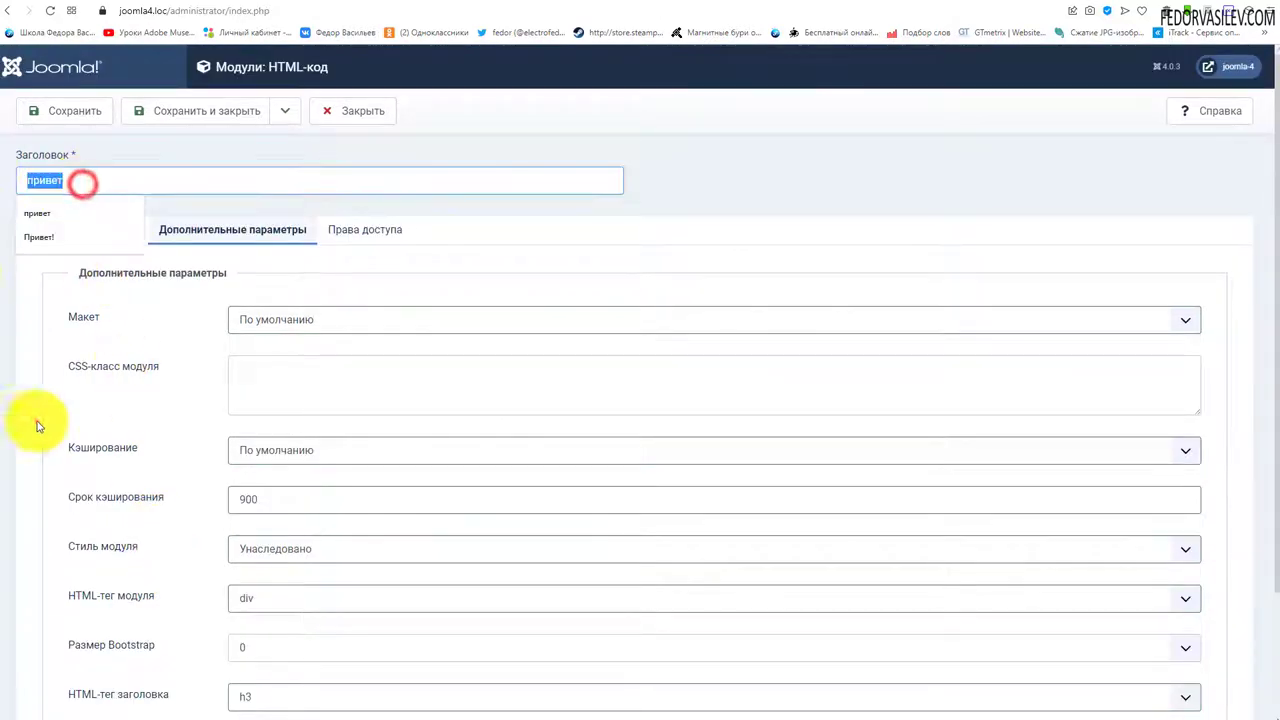
{"action": "left_click", "coordinate": [179, 380]}
{"action": "left_click", "coordinate": [363, 236]}
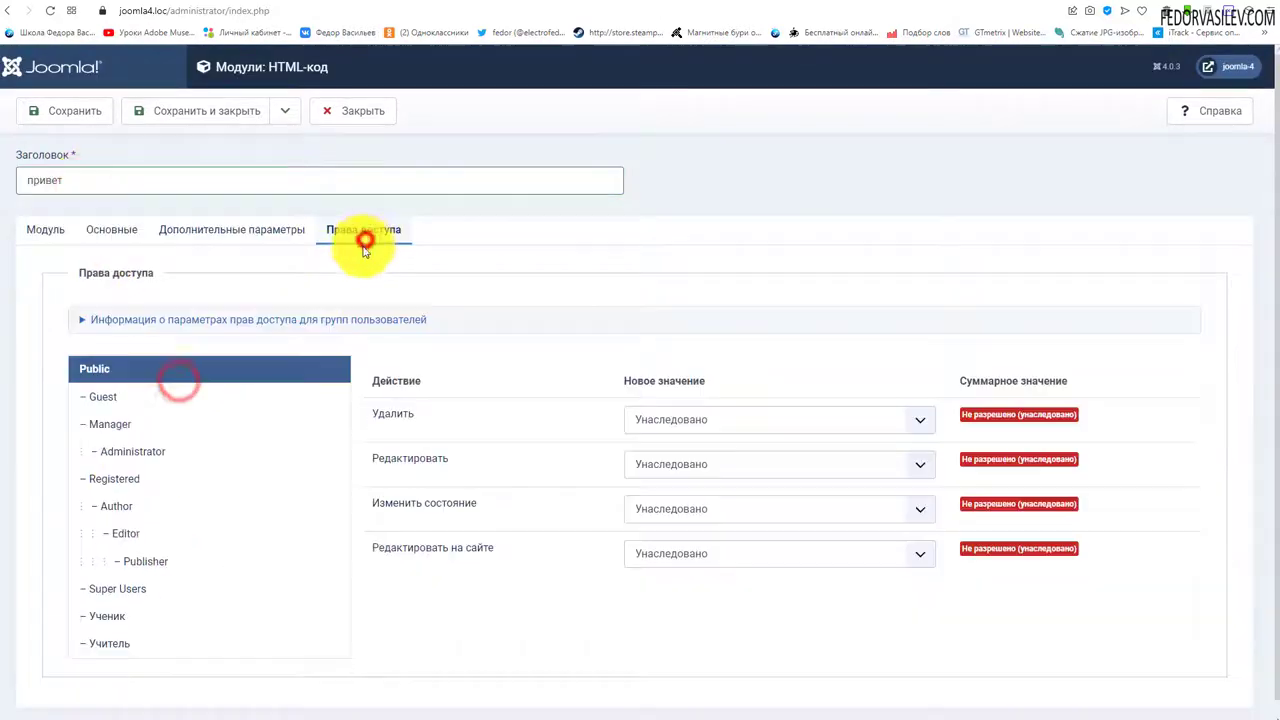
{"action": "left_click", "coordinate": [50, 232]}
{"action": "left_click", "coordinate": [206, 110]}
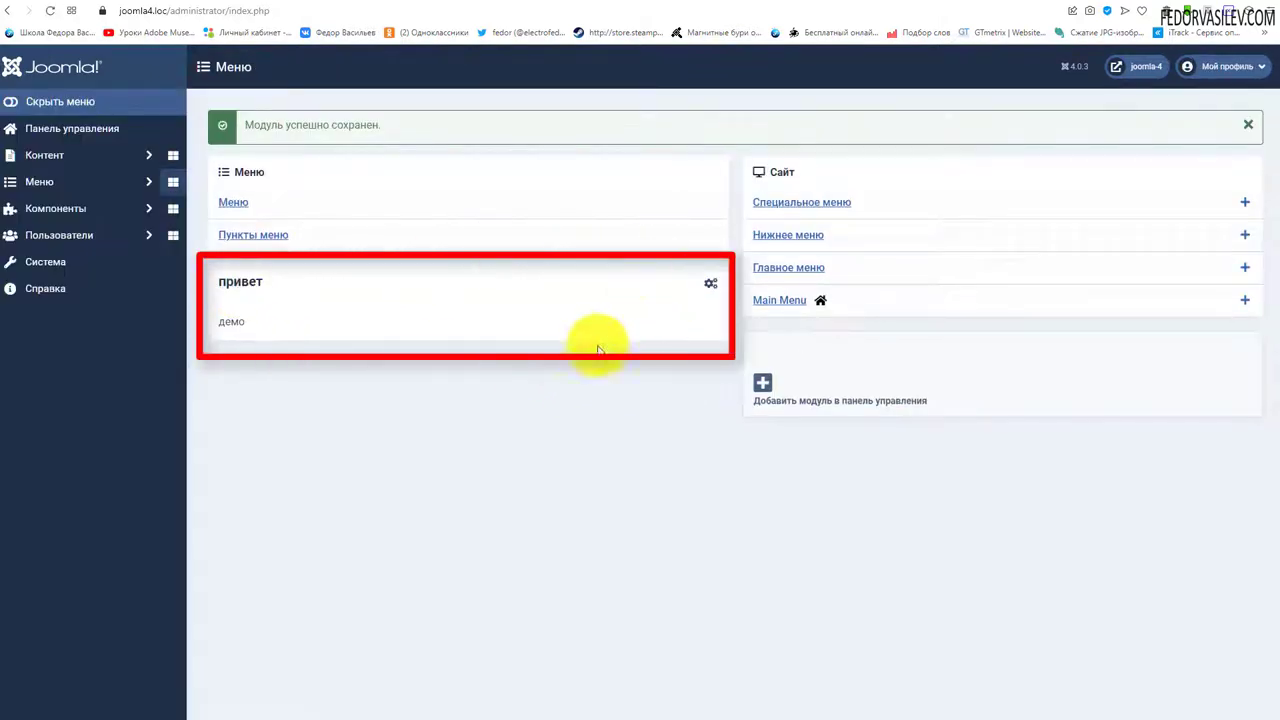
{"action": "left_click", "coordinate": [263, 278]}
{"action": "left_click", "coordinate": [253, 350]}
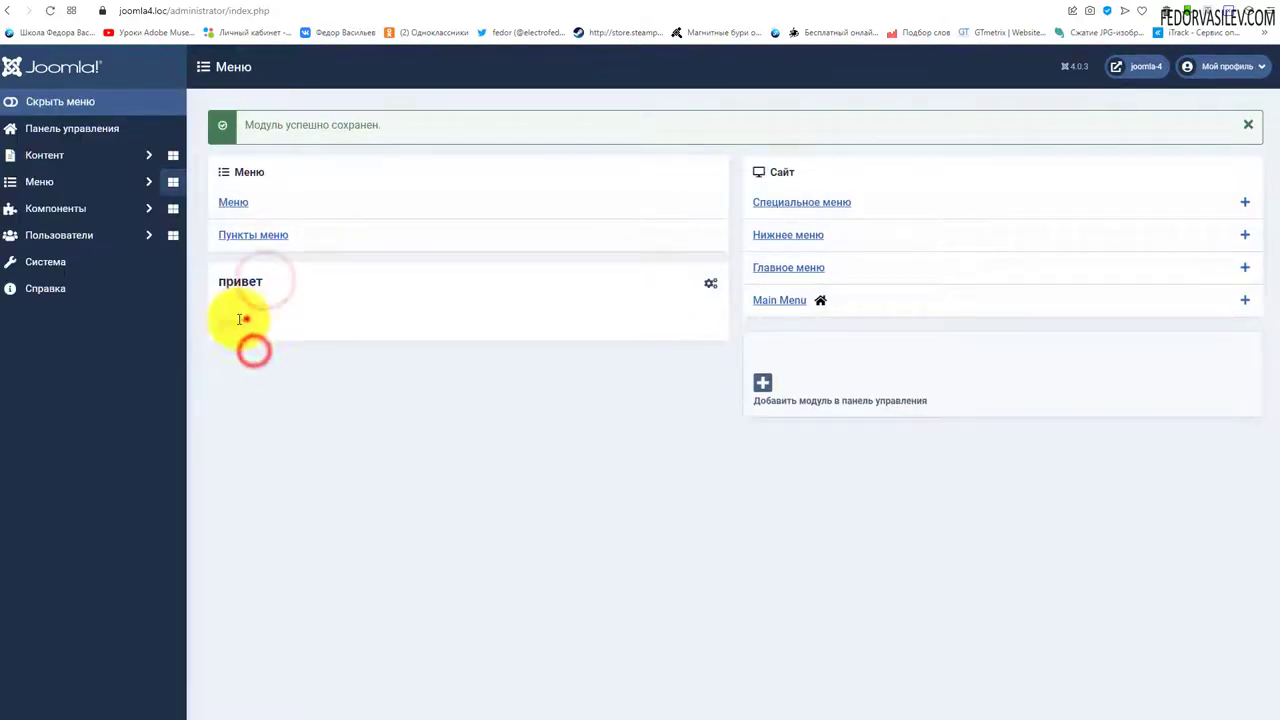
{"action": "left_click_drag", "start_coordinate": [240, 319], "coordinate": [238, 320]}
{"action": "left_click", "coordinate": [428, 373]}
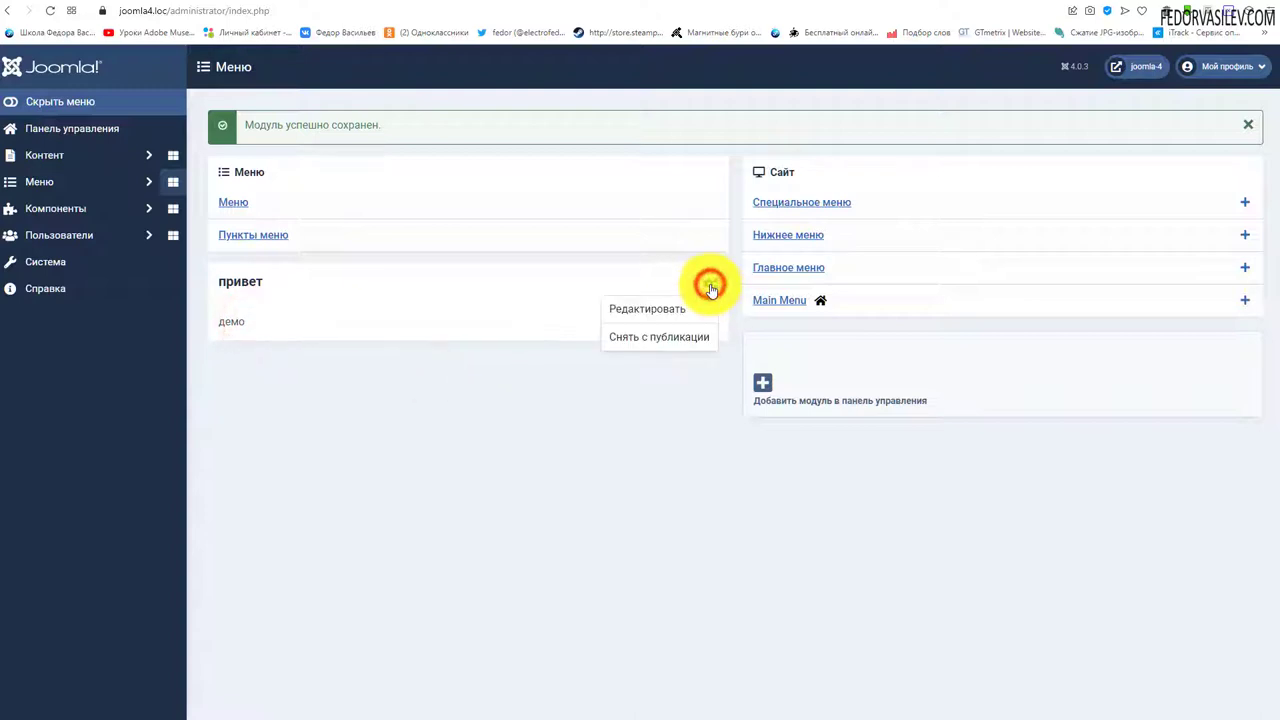
Step: Edit the привет module from the Меню dashboard, set its position to Cpanel [cpanel], and save and close it
{"action": "left_click", "coordinate": [641, 306]}
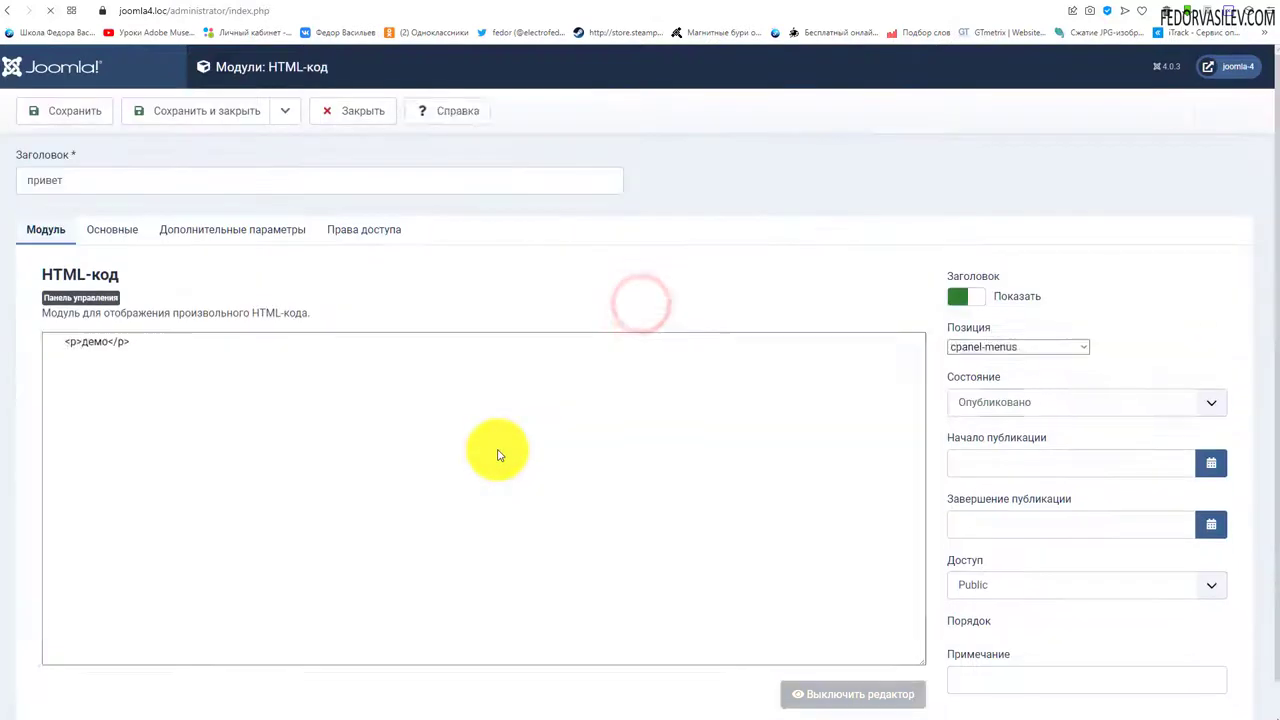
{"action": "triple_click", "coordinate": [215, 403]}
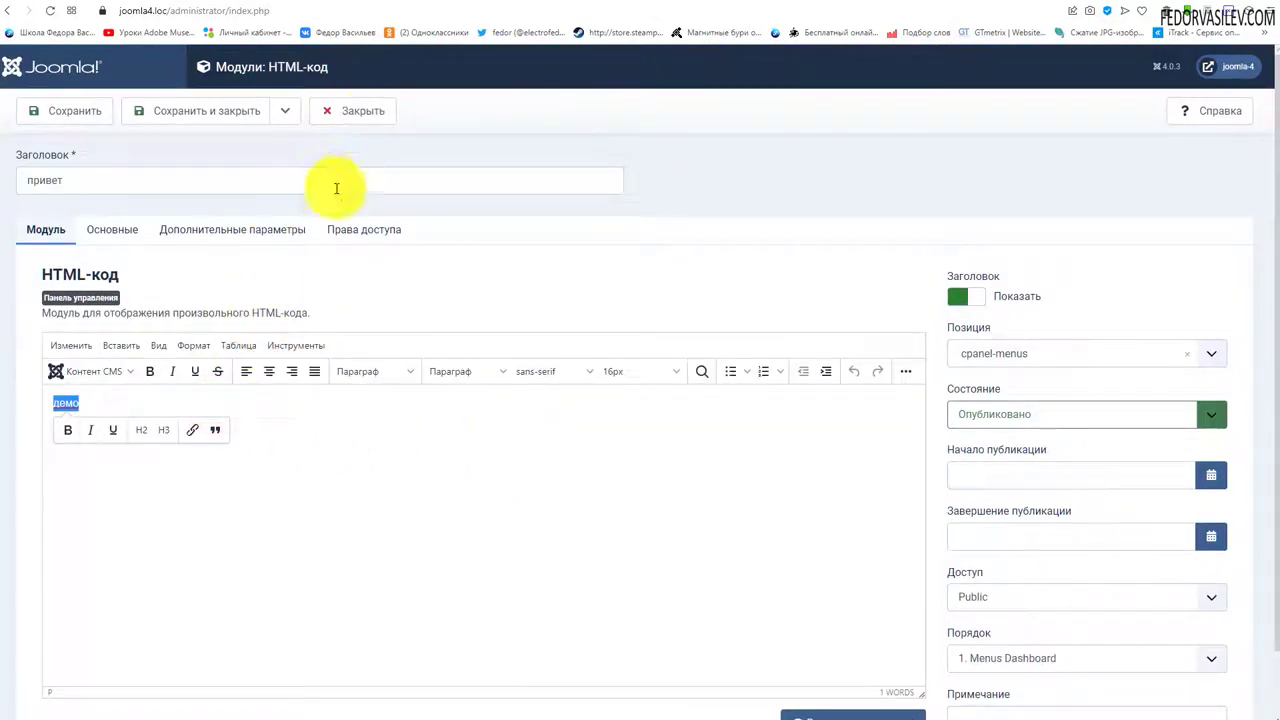
{"action": "left_click", "coordinate": [1034, 350]}
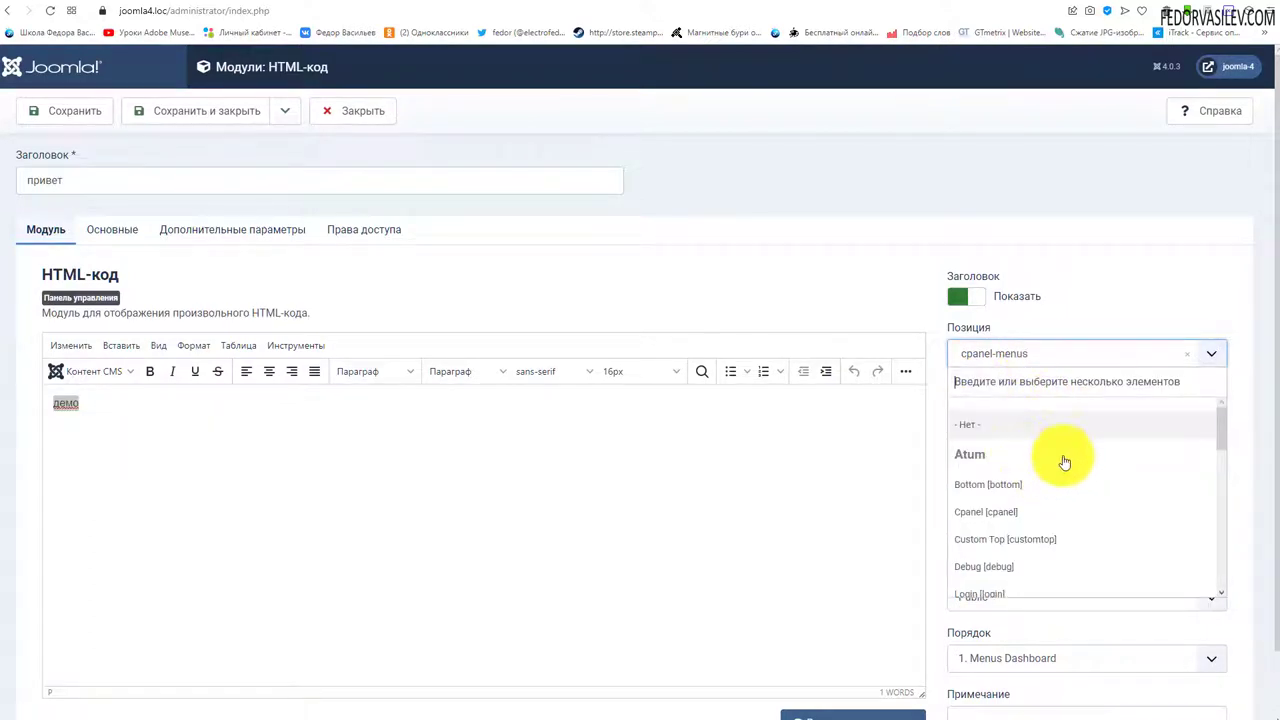
{"action": "left_click", "coordinate": [968, 512]}
{"action": "left_click", "coordinate": [186, 108]}
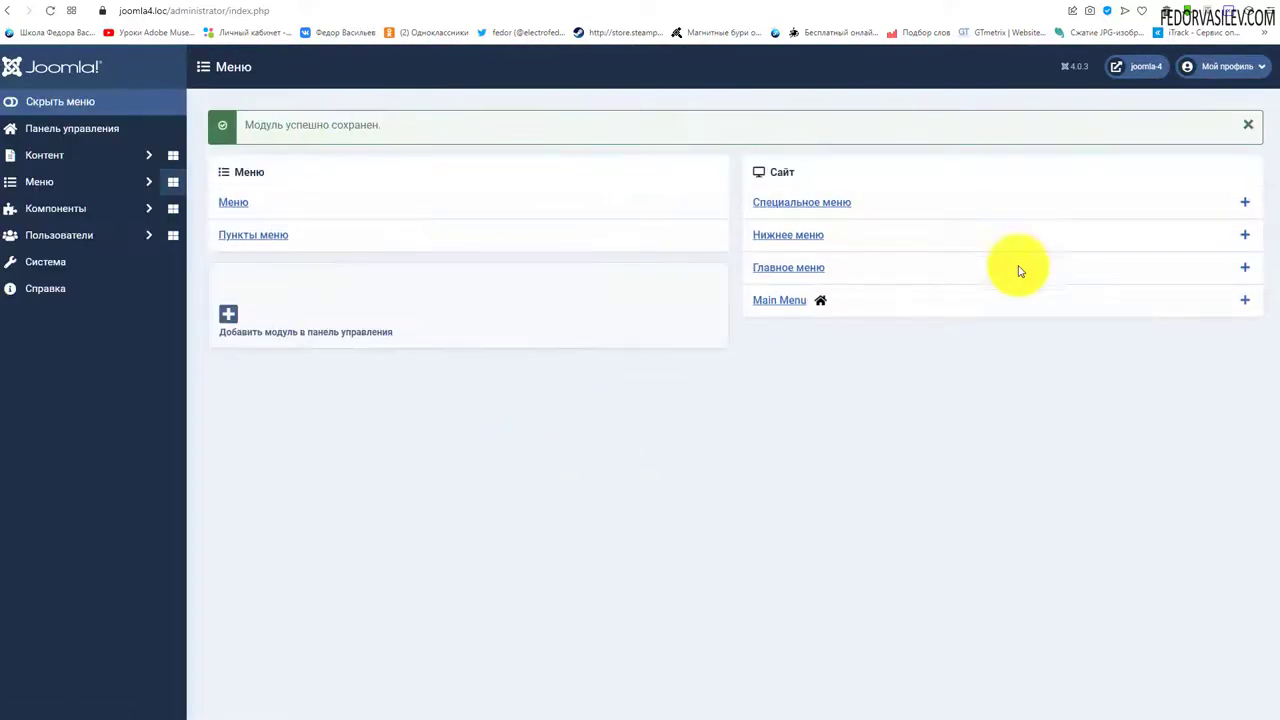
Step: Open the main Панель управления, look through the module types that can be added there and close the list
{"action": "left_click", "coordinate": [66, 128]}
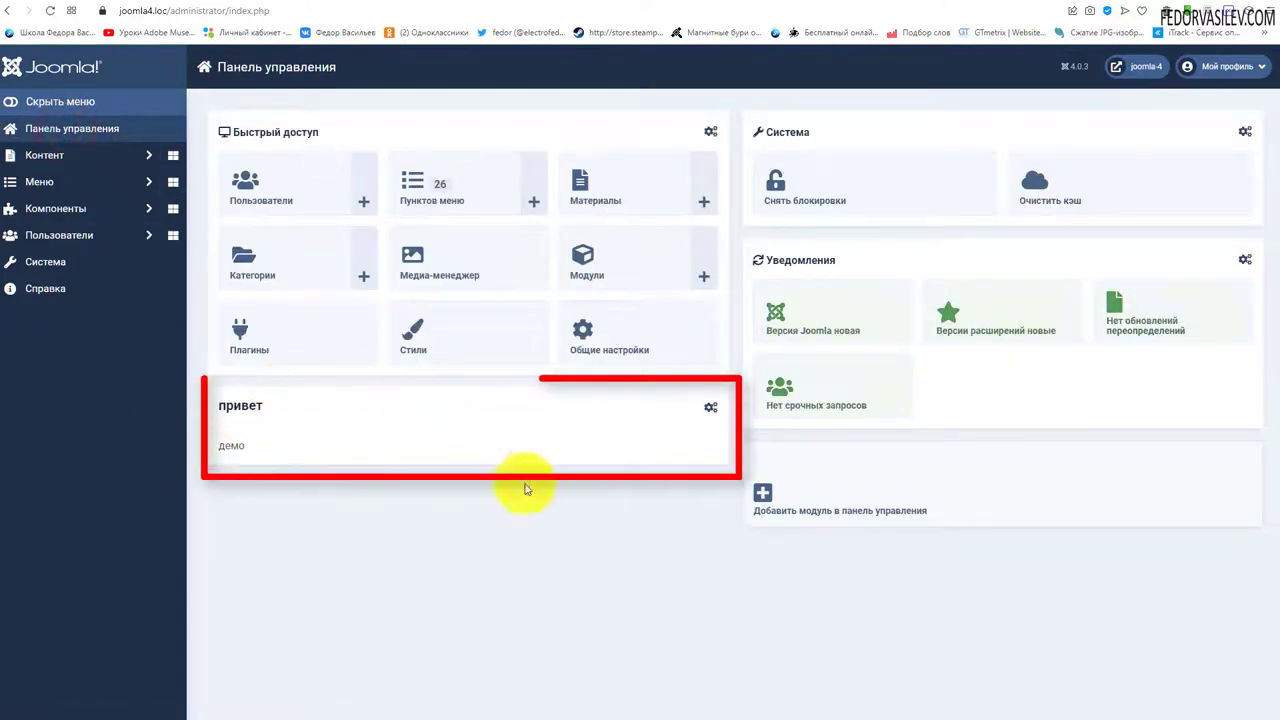
{"action": "left_click", "coordinate": [777, 486]}
{"action": "scroll", "coordinate": [957, 271], "scroll_direction": "down", "scroll_amount": 2}
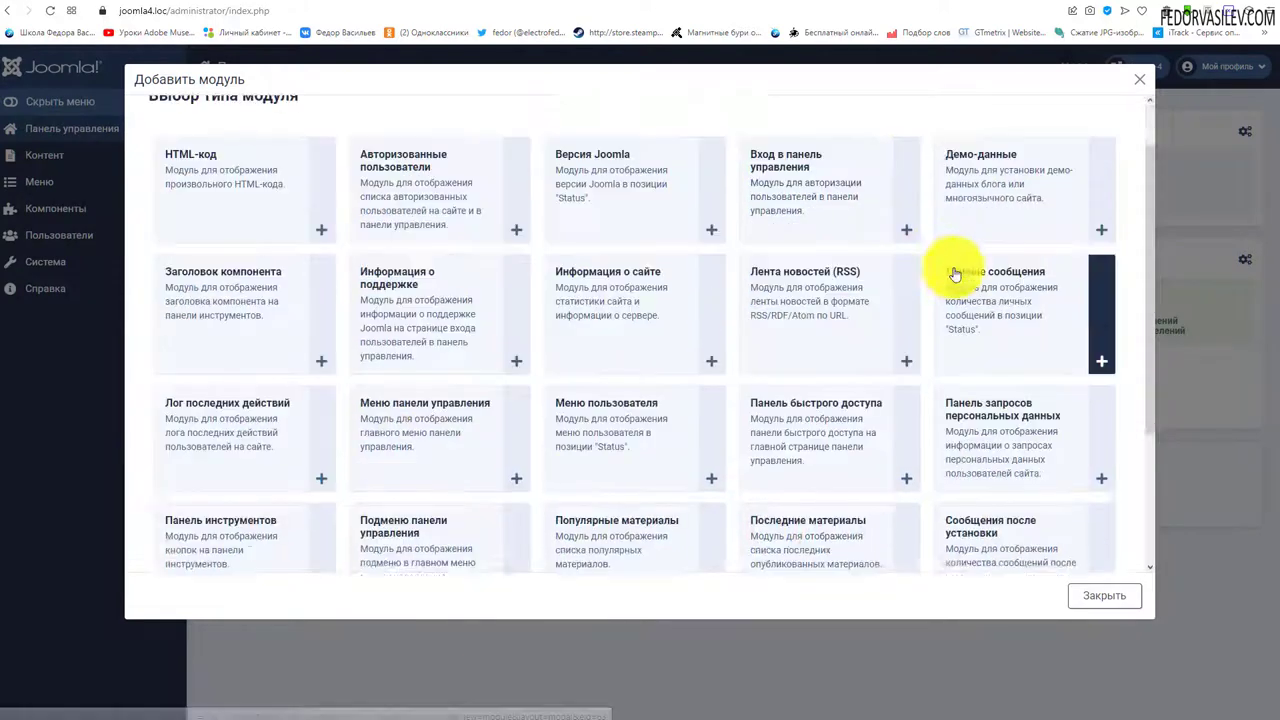
{"action": "scroll", "coordinate": [225, 378], "scroll_direction": "up", "scroll_amount": 2}
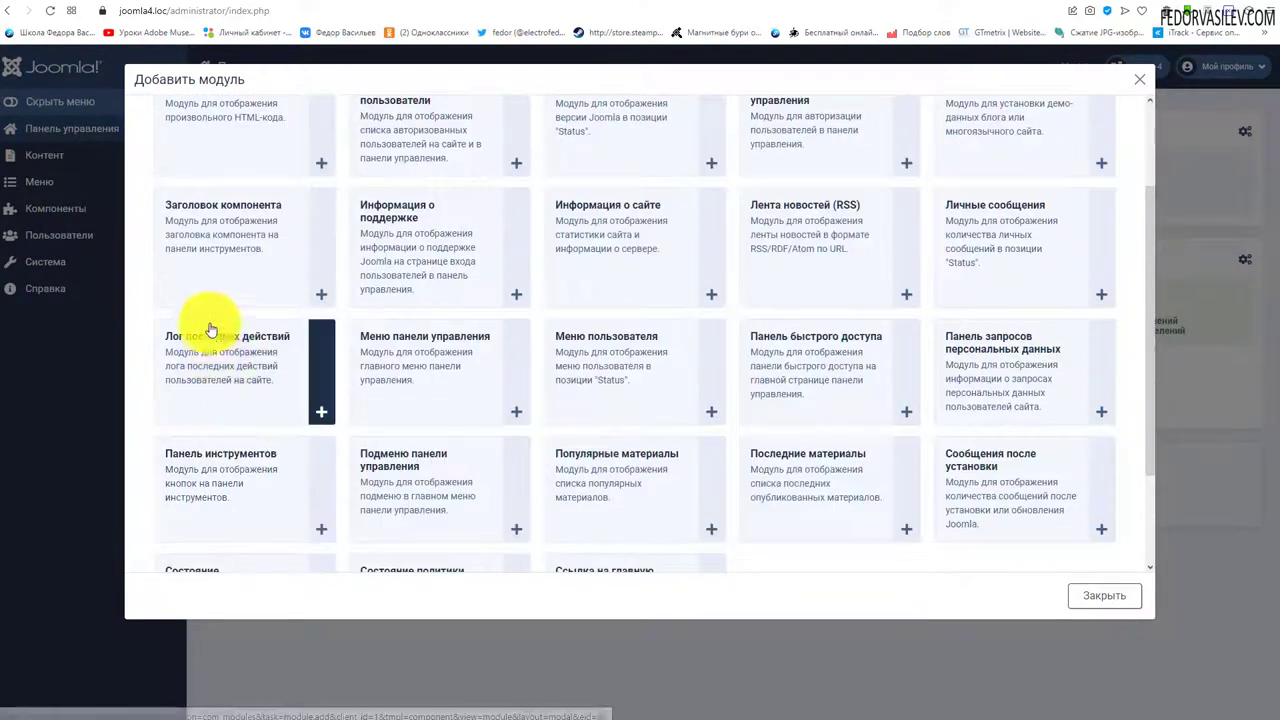
{"action": "scroll", "coordinate": [1037, 418], "scroll_direction": "down", "scroll_amount": 2}
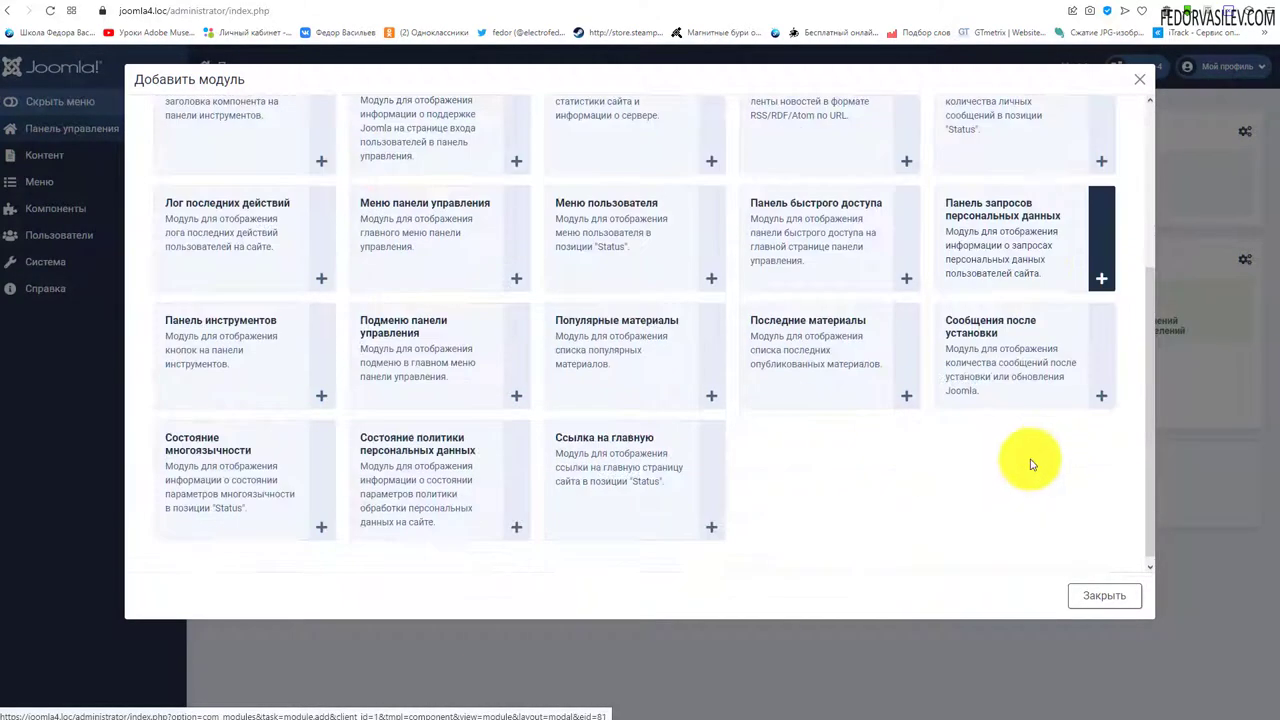
{"action": "key", "text": "Escape"}
Step: View the module positions on the website's public page and return to the administrator panel, expanding its Контент section
{"action": "left_click", "coordinate": [217, 3]}
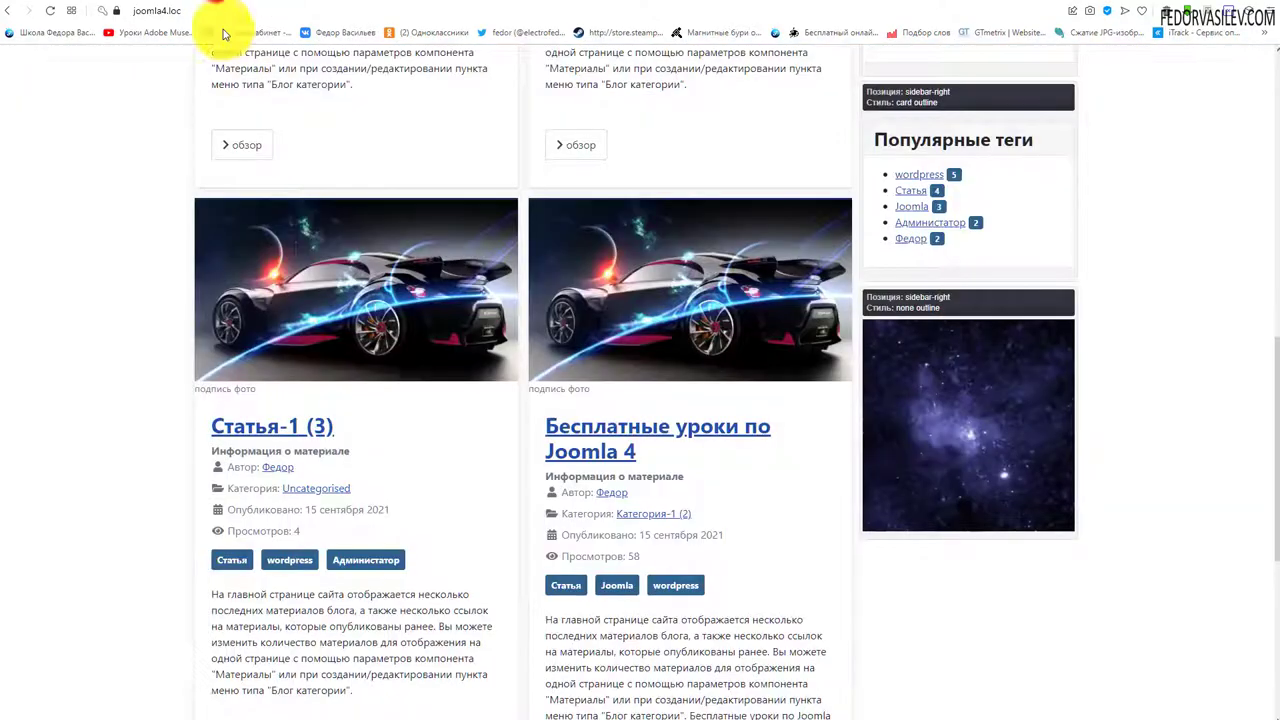
{"action": "scroll", "coordinate": [286, 337], "scroll_direction": "up", "scroll_amount": 6}
{"action": "key", "text": "ctrl+Tab"}
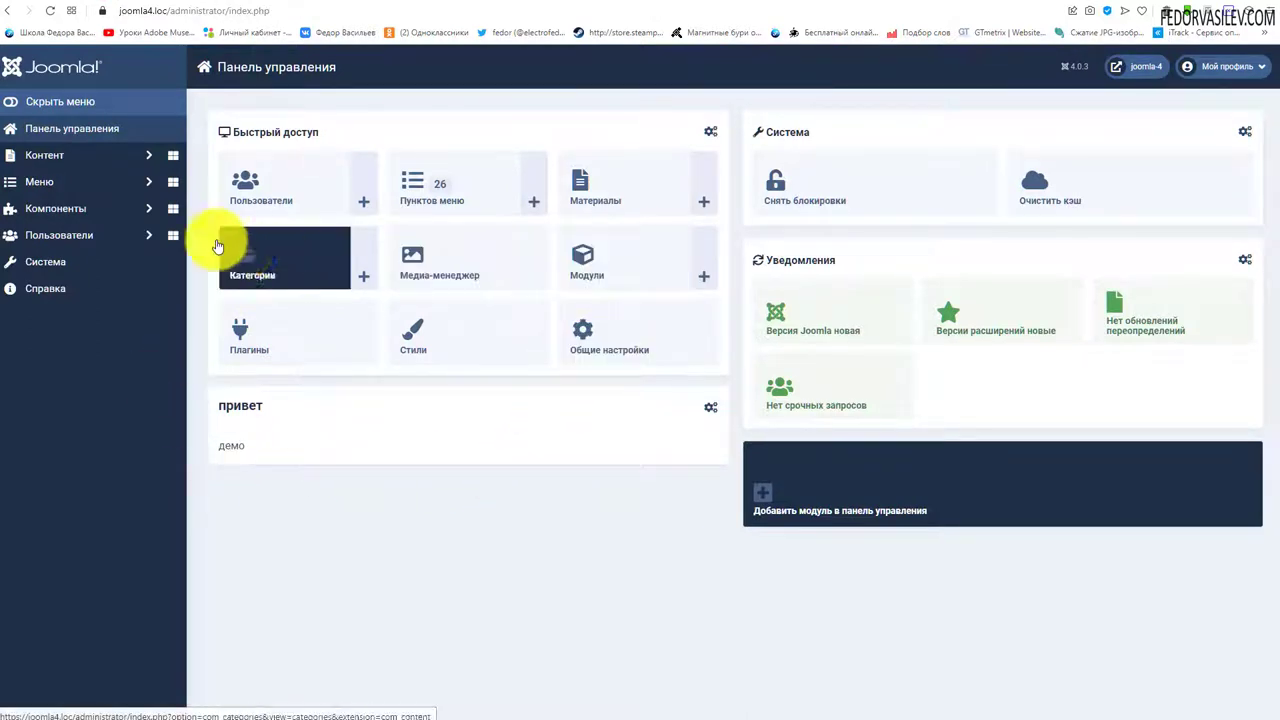
{"action": "left_click", "coordinate": [45, 155]}
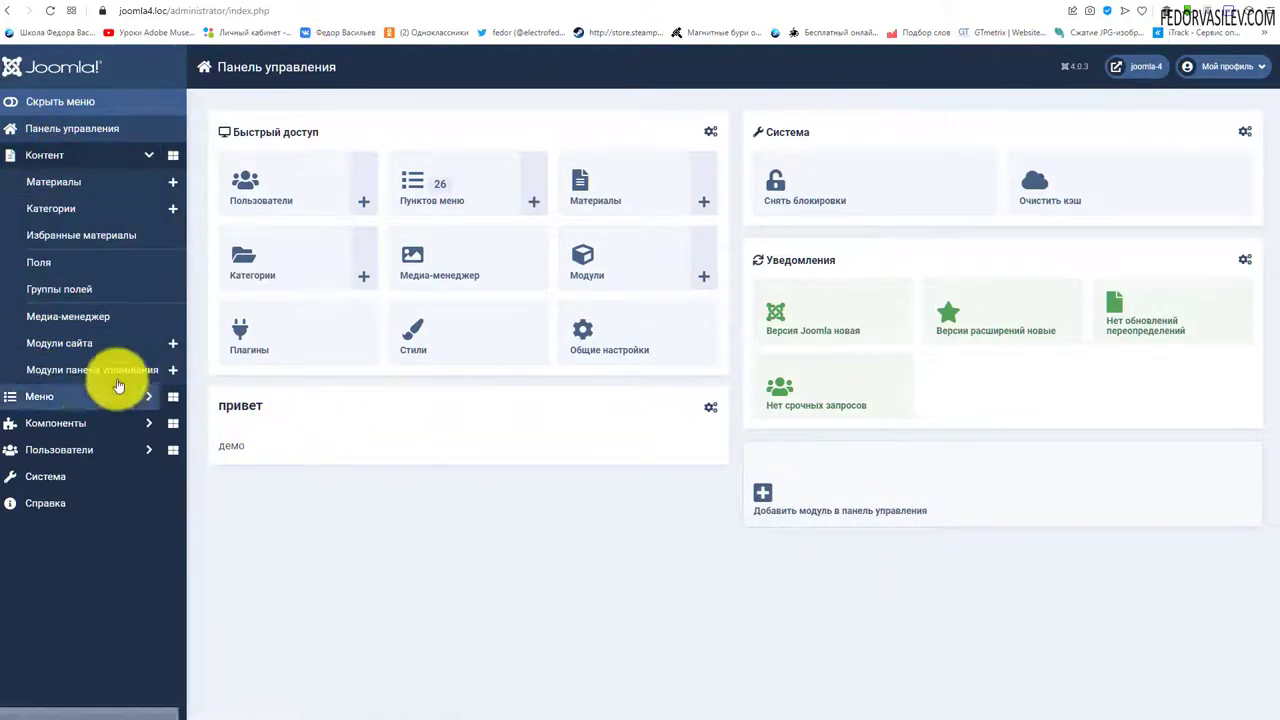
{"action": "left_click", "coordinate": [205, 4]}
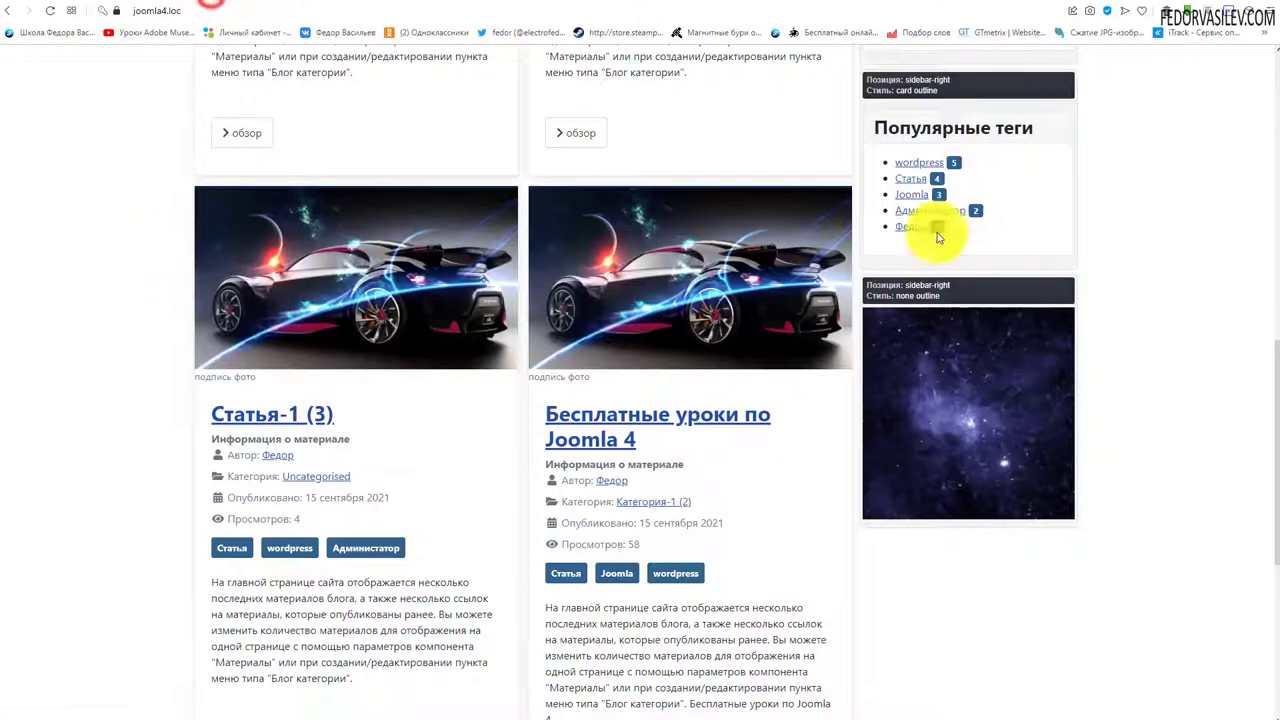
{"action": "scroll", "coordinate": [750, 210], "scroll_direction": "up", "scroll_amount": 5}
{"action": "scroll", "coordinate": [565, 187], "scroll_direction": "up", "scroll_amount": 5}
{"action": "left_click", "coordinate": [150, 3]}
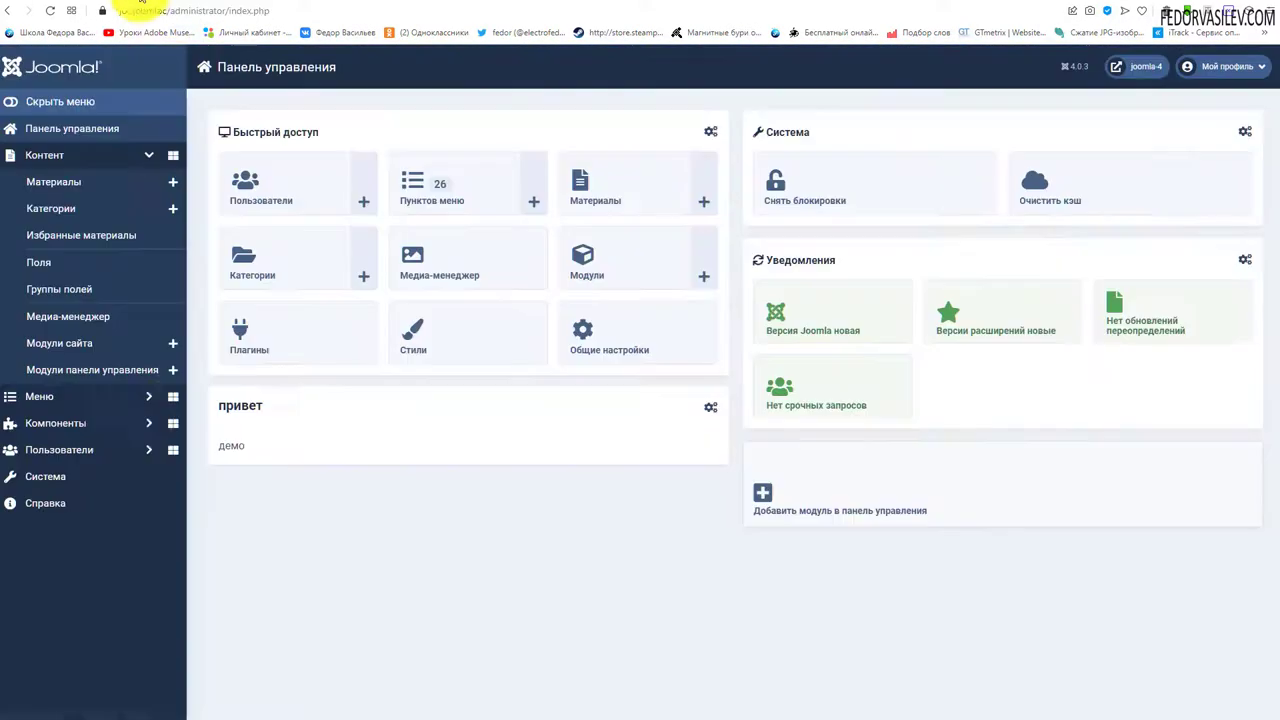
Step: Open Модули сайта, start creating a new site module and look through the available module types
{"action": "left_click", "coordinate": [78, 354]}
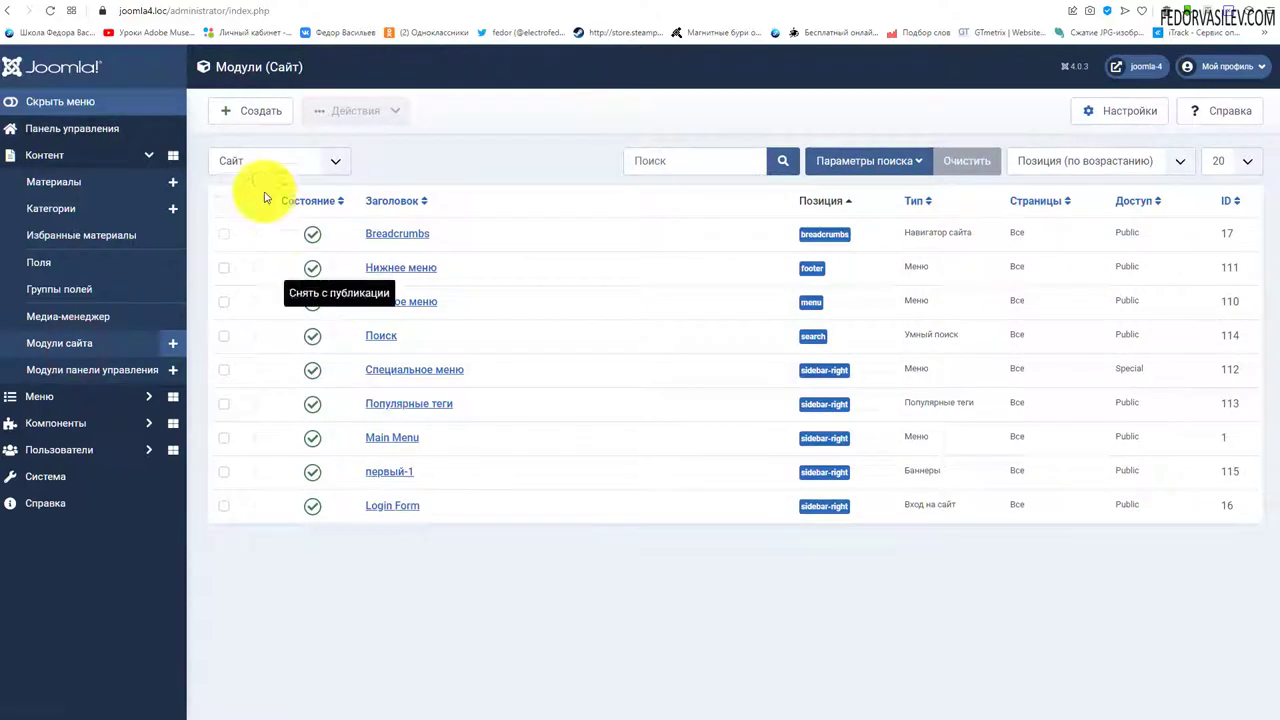
{"action": "left_click", "coordinate": [258, 112]}
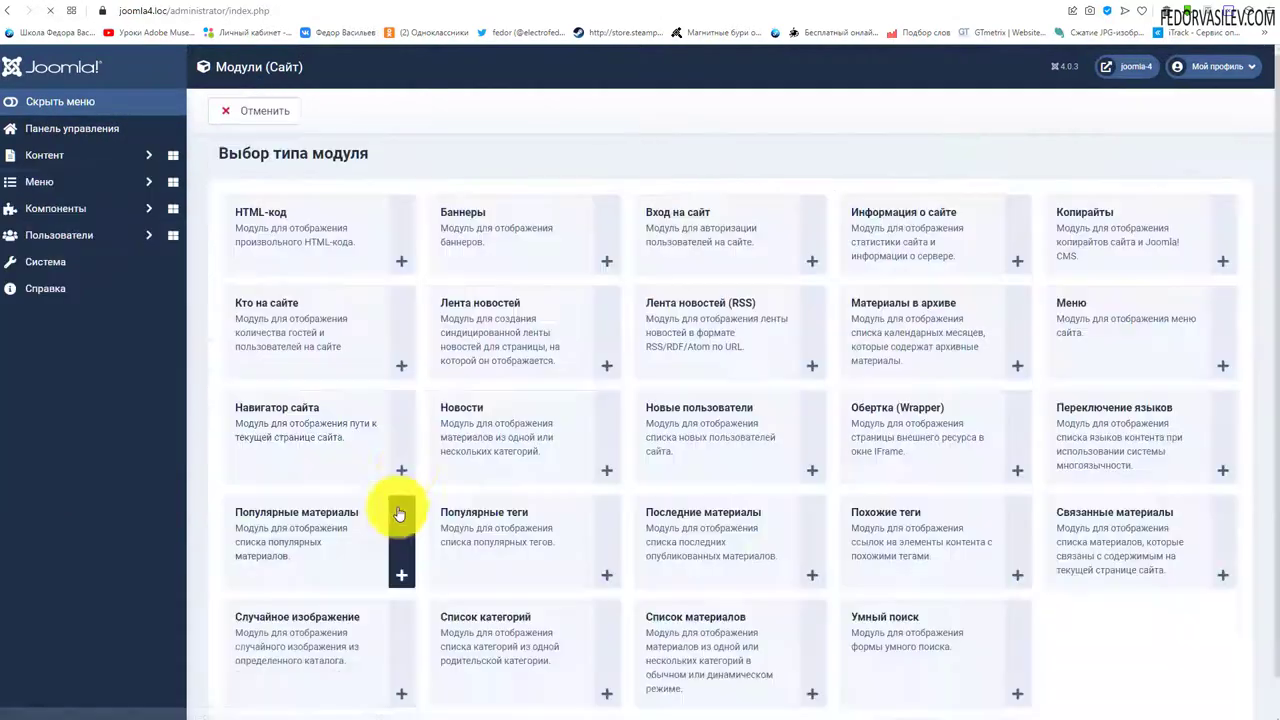
{"action": "scroll", "coordinate": [445, 548], "scroll_direction": "down", "scroll_amount": 2}
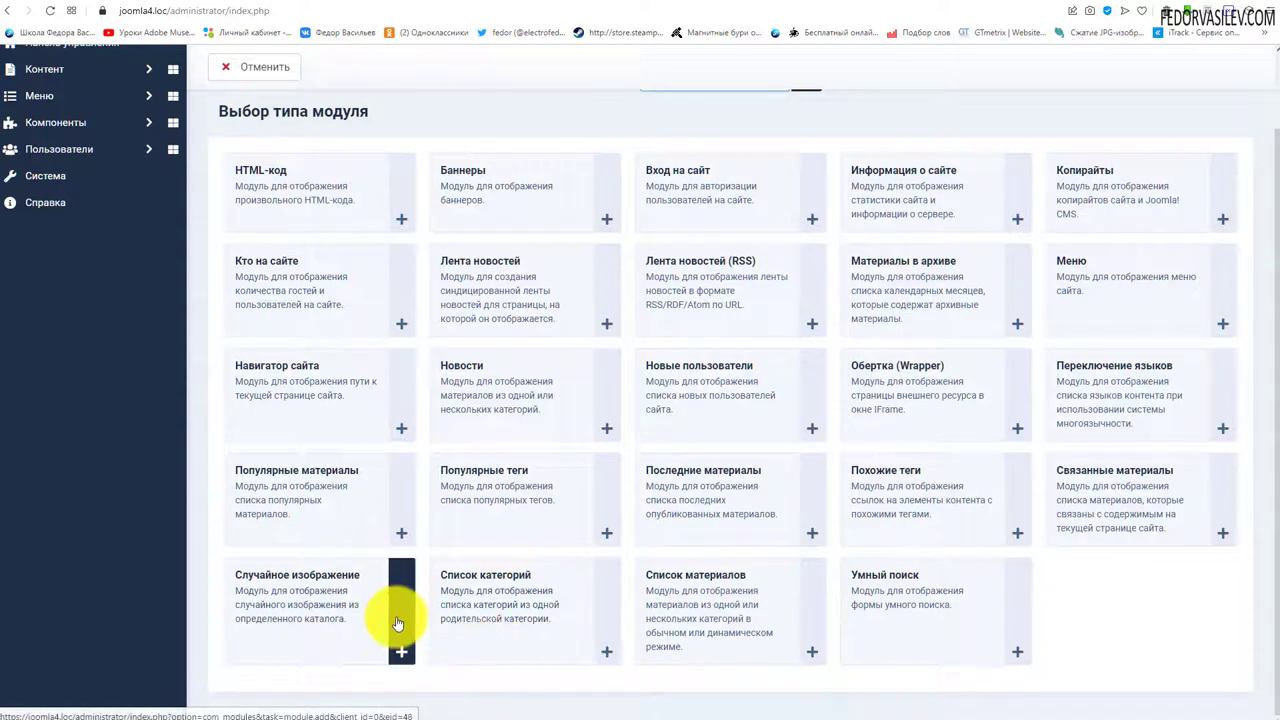
{"action": "scroll", "coordinate": [398, 623], "scroll_direction": "up", "scroll_amount": 2}
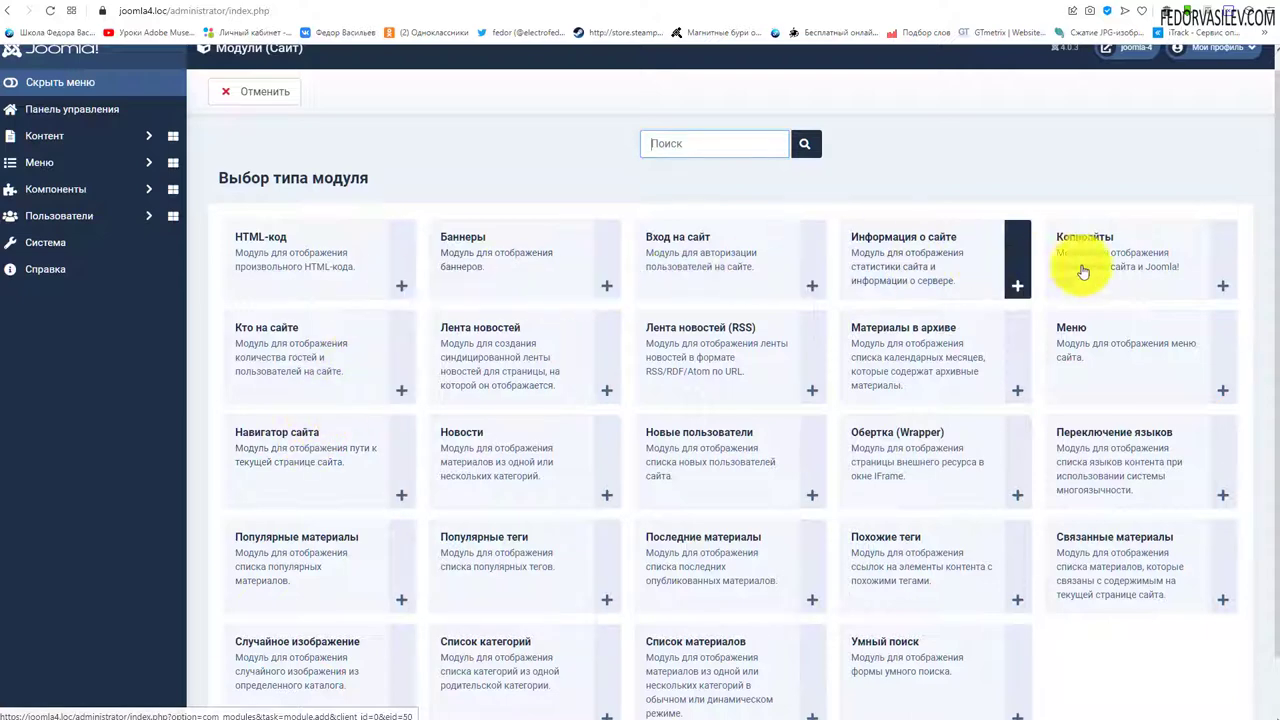
Step: Create a site module of type HTML-код, title it тест and set its title to Скрыть
{"action": "scroll", "coordinate": [1100, 450], "scroll_direction": "down", "scroll_amount": 2}
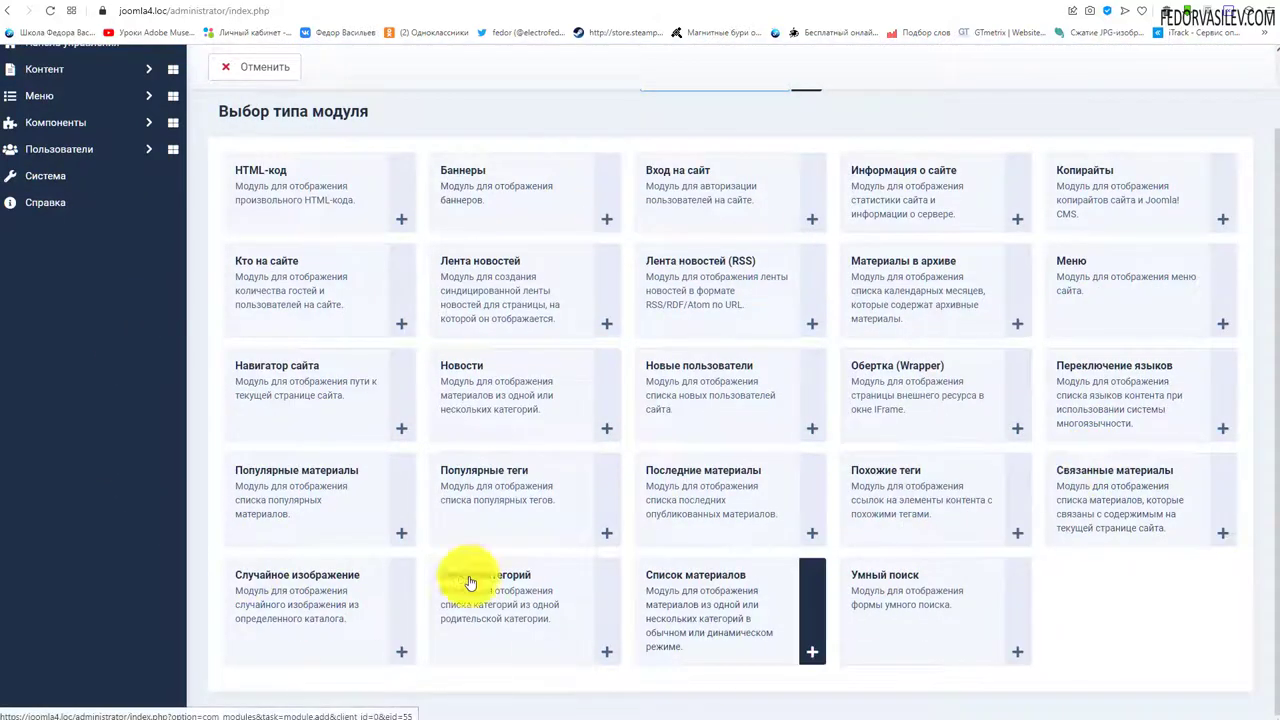
{"action": "scroll", "coordinate": [615, 465], "scroll_direction": "up", "scroll_amount": 3}
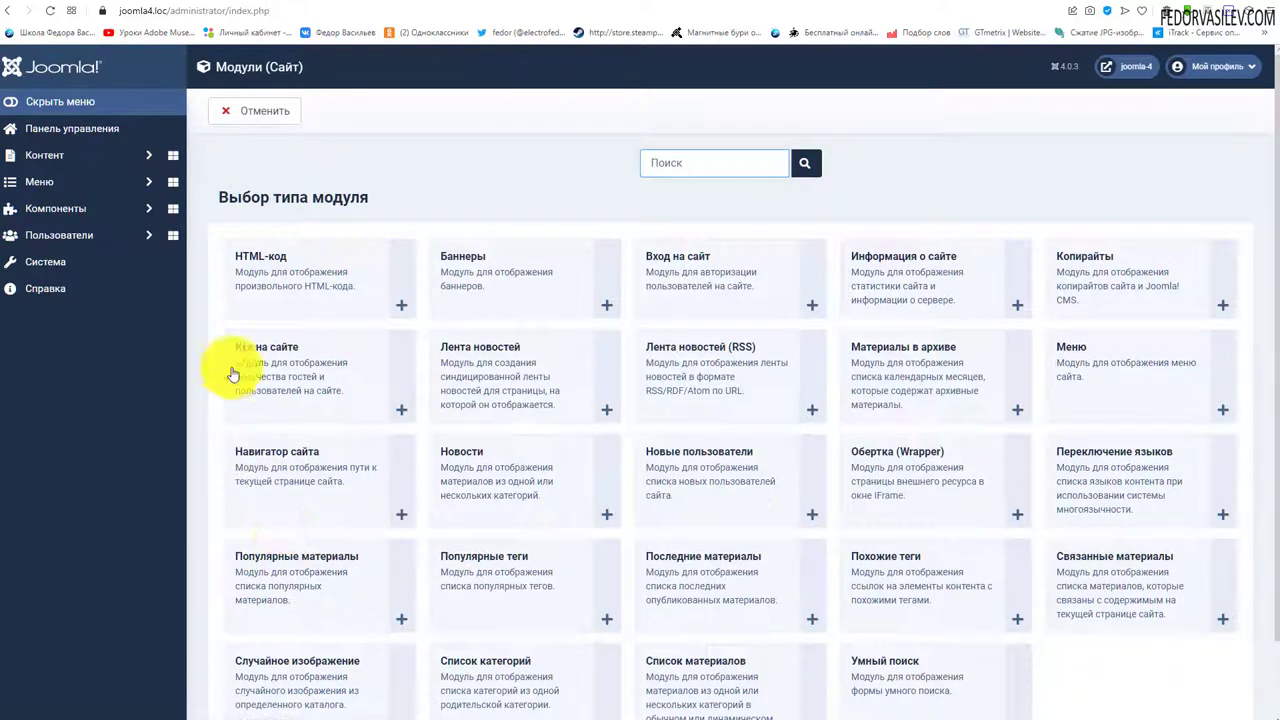
{"action": "left_click", "coordinate": [262, 260]}
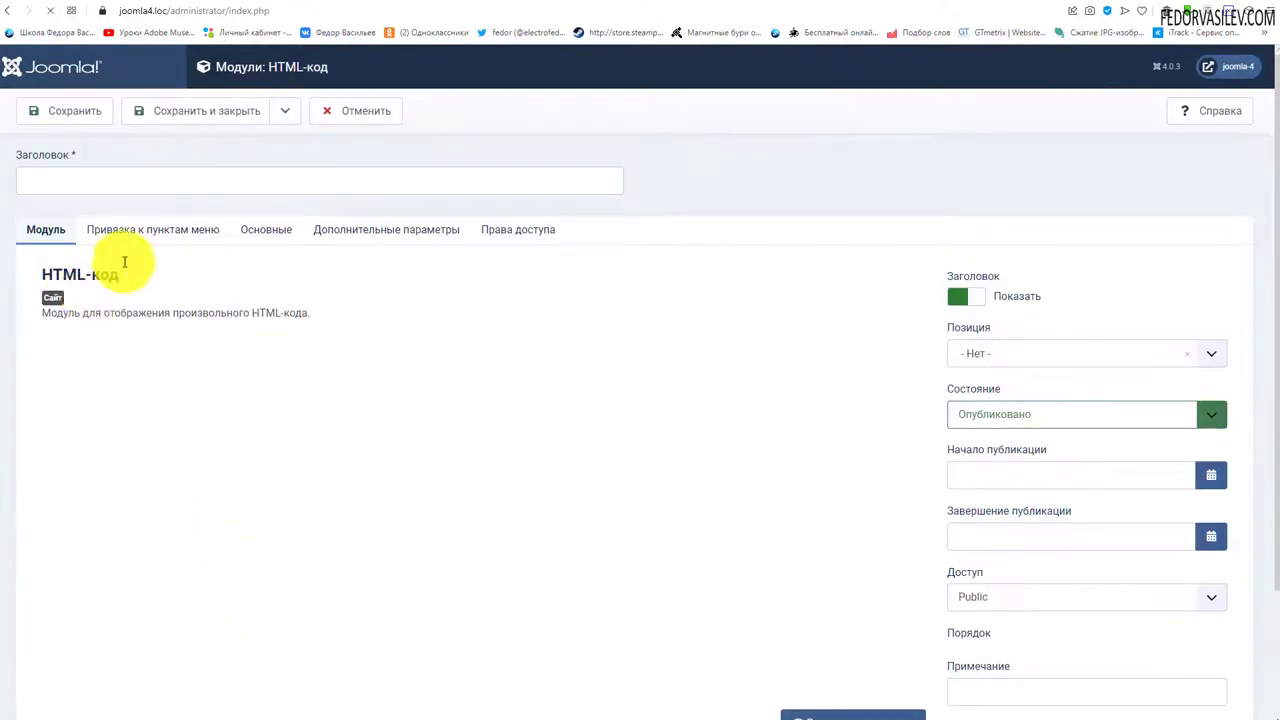
{"action": "left_click", "coordinate": [136, 181]}
{"action": "type", "text": "тест"}
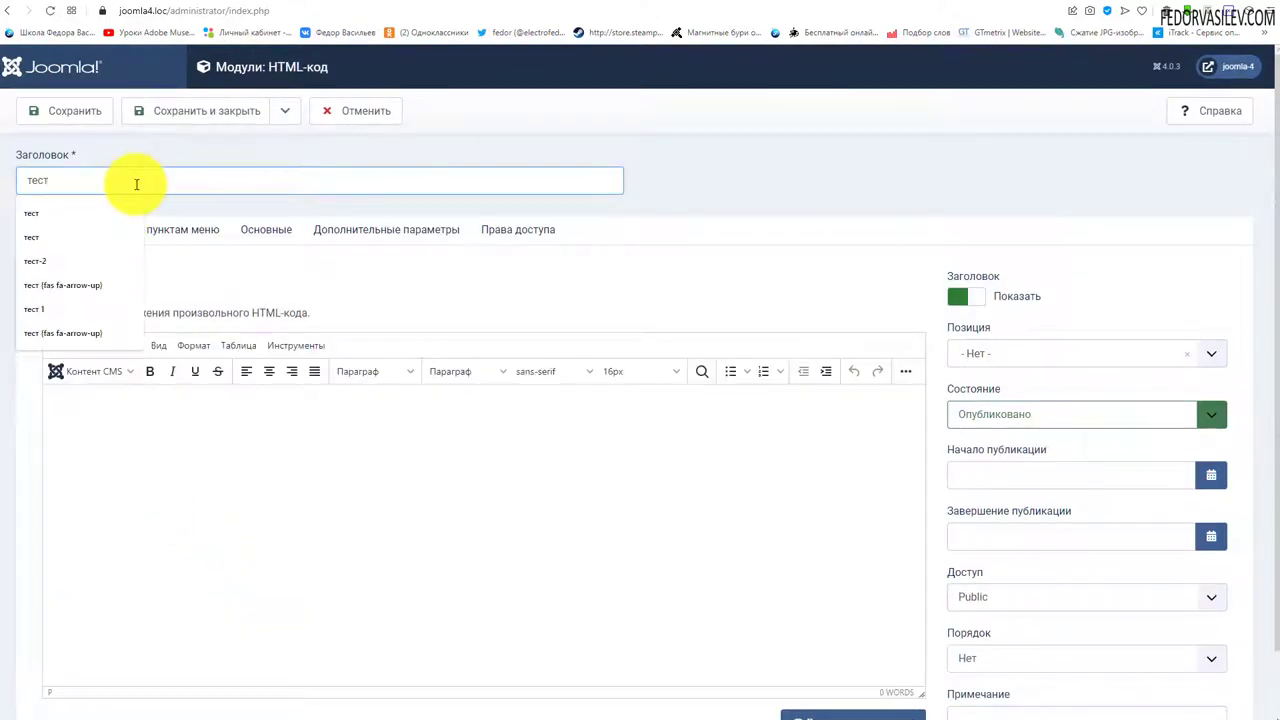
{"action": "left_click", "coordinate": [915, 175]}
{"action": "left_click", "coordinate": [958, 296]}
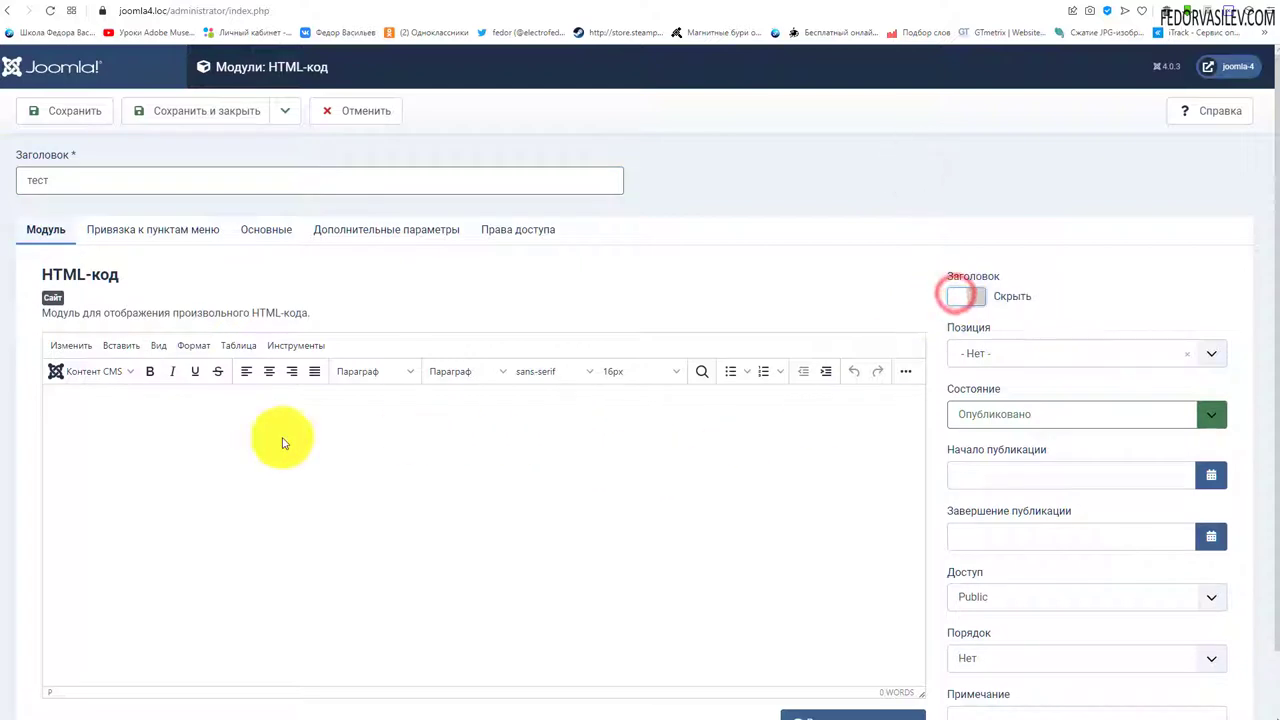
Step: Enter демо as the module's content and insert the image nasa3-400.jpg from the sampledata/cassiopeia media folder
{"action": "left_click", "coordinate": [100, 420]}
{"action": "type", "text": "де"}
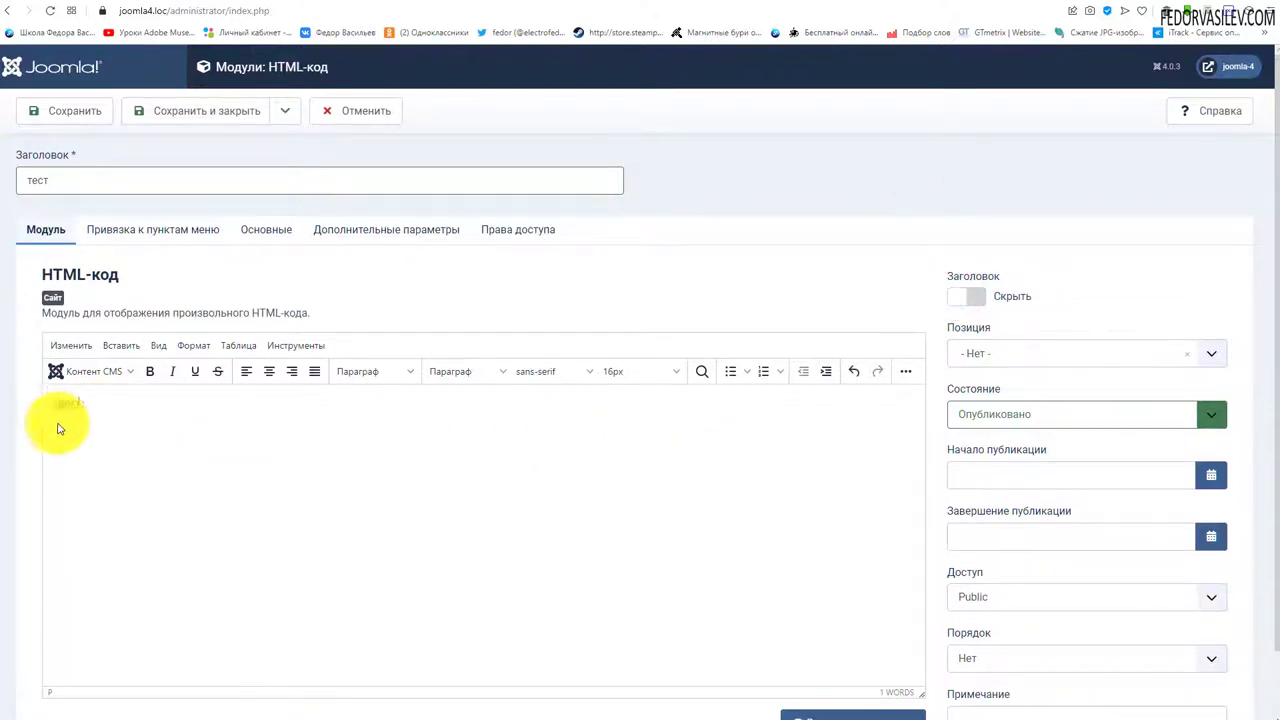
{"action": "type", "text": "мо"}
{"action": "key", "text": "Return"}
{"action": "scroll", "coordinate": [84, 303], "scroll_direction": "down", "scroll_amount": 1}
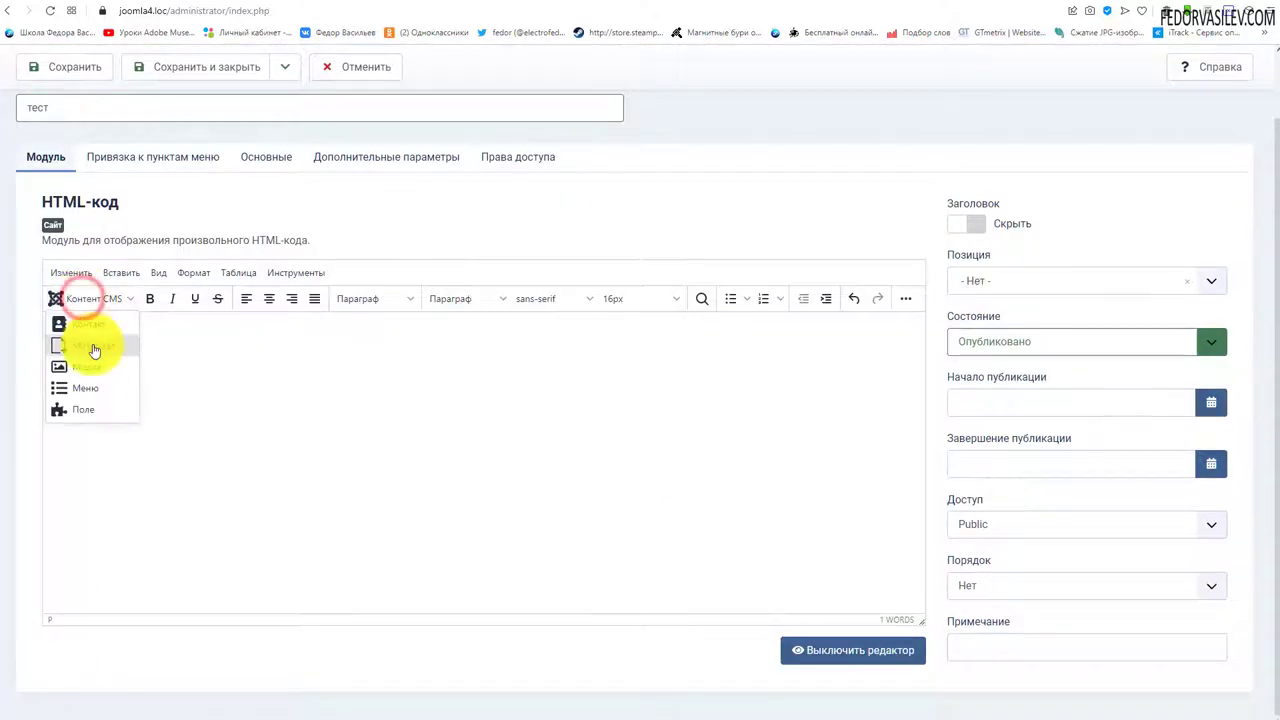
{"action": "left_click", "coordinate": [88, 366]}
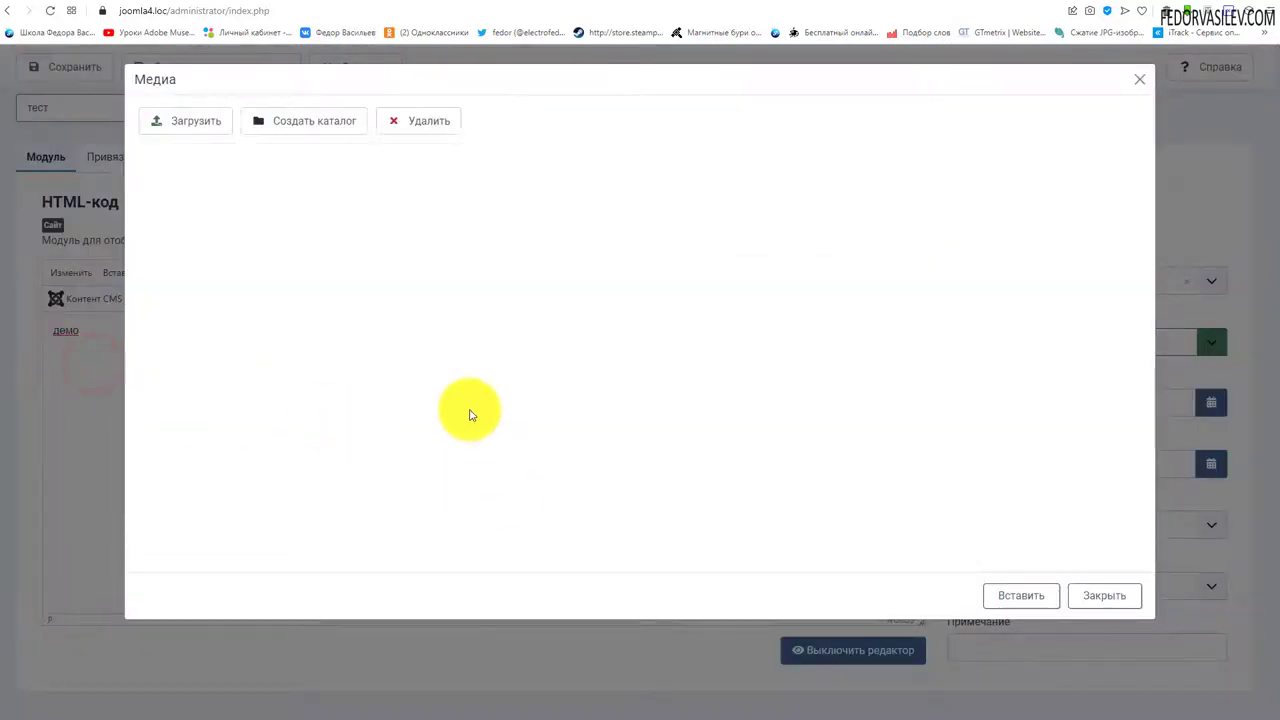
{"action": "double_click", "coordinate": [620, 252]}
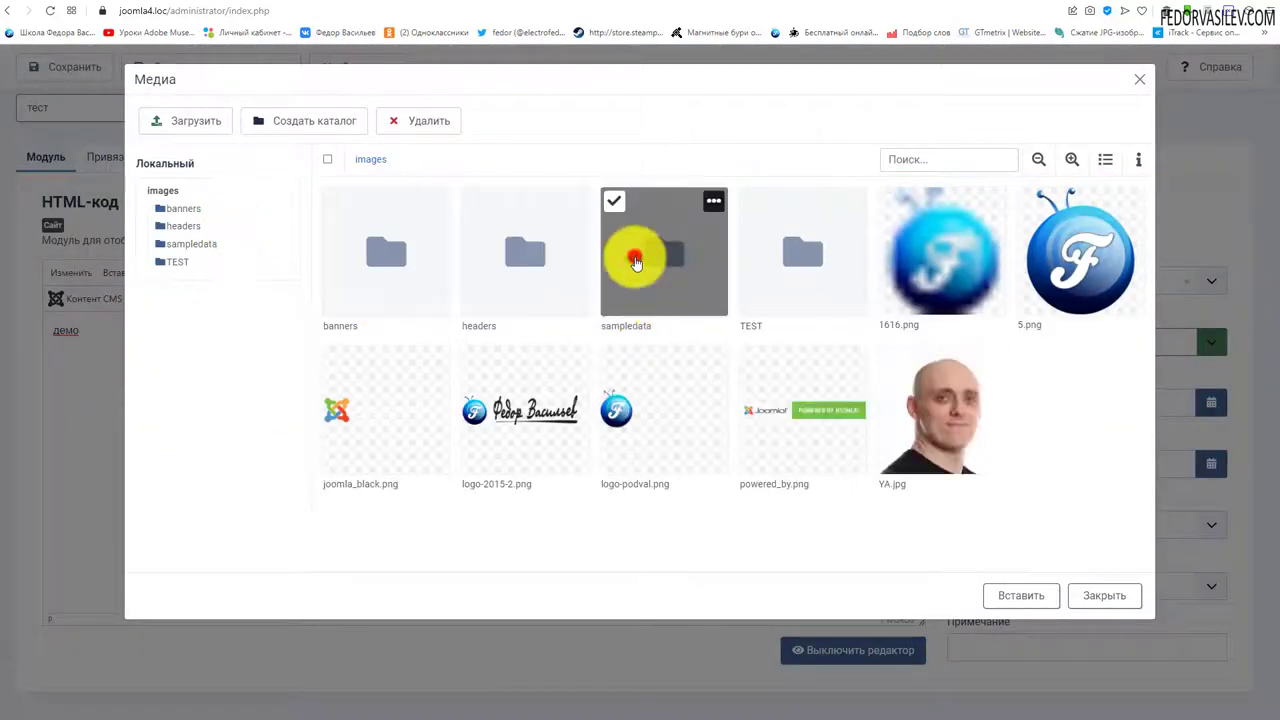
{"action": "double_click", "coordinate": [381, 254]}
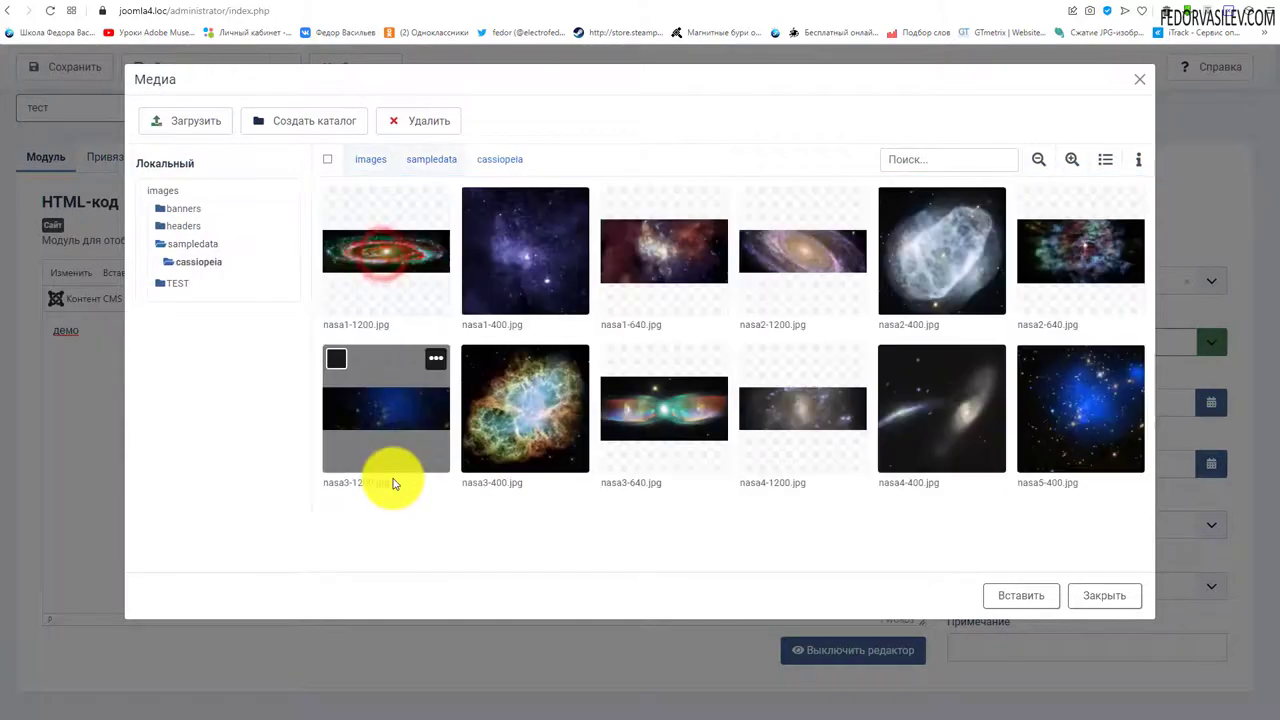
{"action": "left_click", "coordinate": [492, 388]}
{"action": "left_click", "coordinate": [1020, 595]}
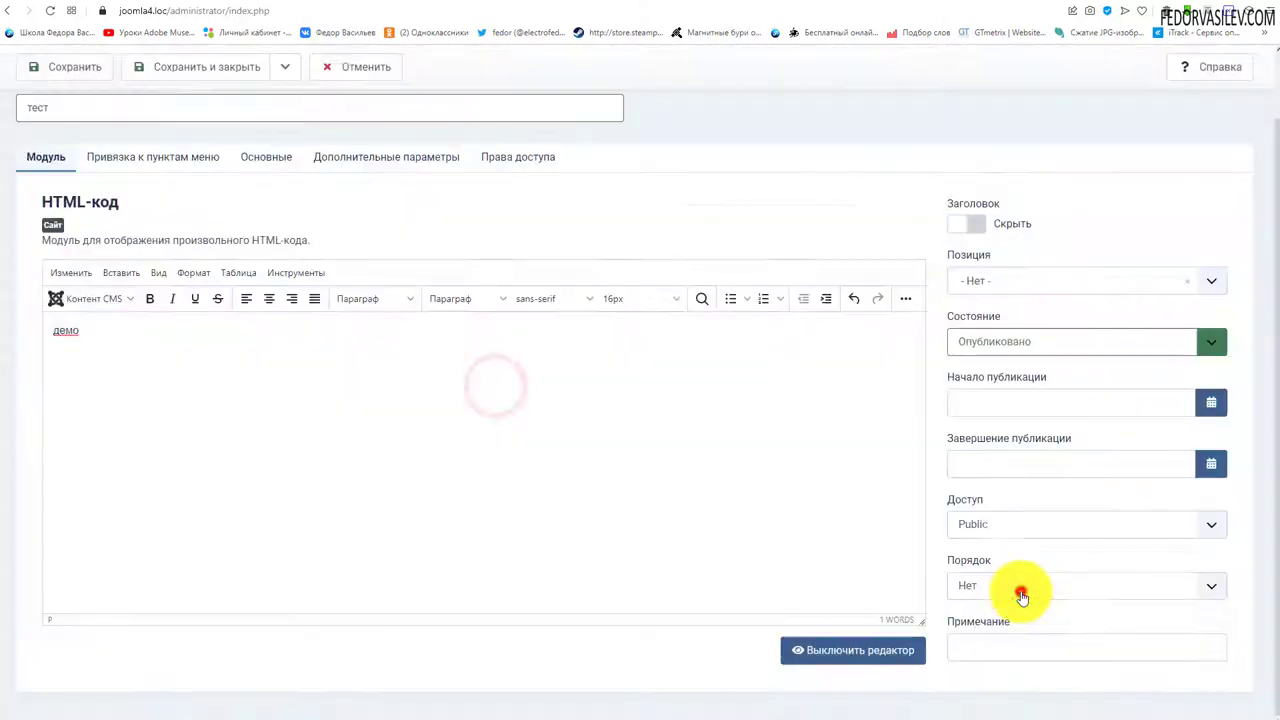
Step: Set the module's position to Sidebar-right [sidebar-right] from the Cassiopeia template positions
{"action": "left_click", "coordinate": [997, 281]}
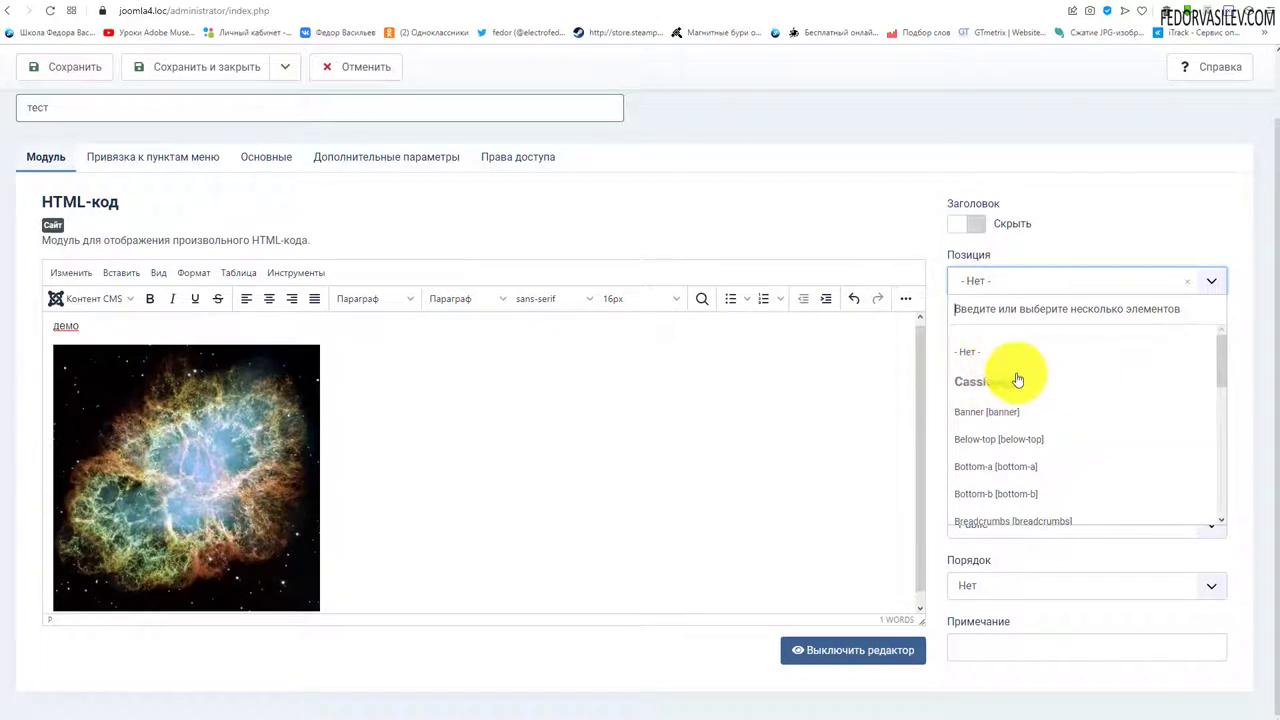
{"action": "scroll", "coordinate": [1163, 403], "scroll_direction": "down", "scroll_amount": 1}
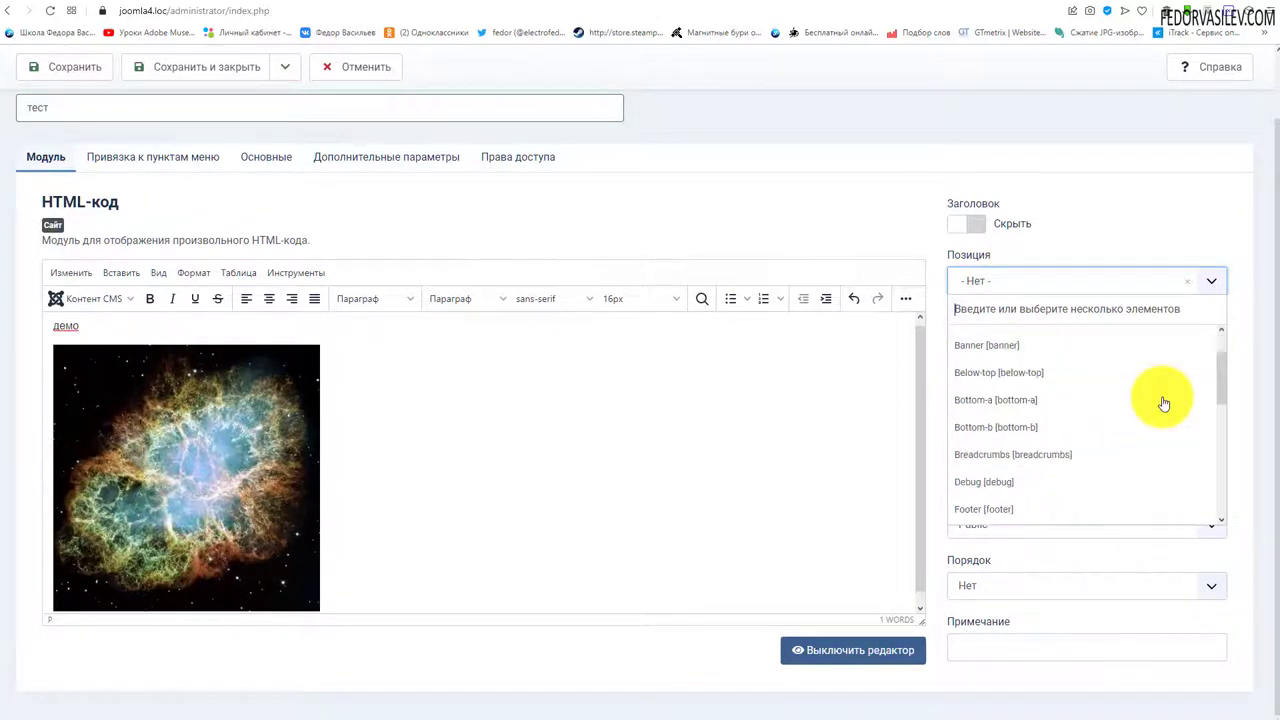
{"action": "scroll", "coordinate": [1160, 403], "scroll_direction": "down", "scroll_amount": 2}
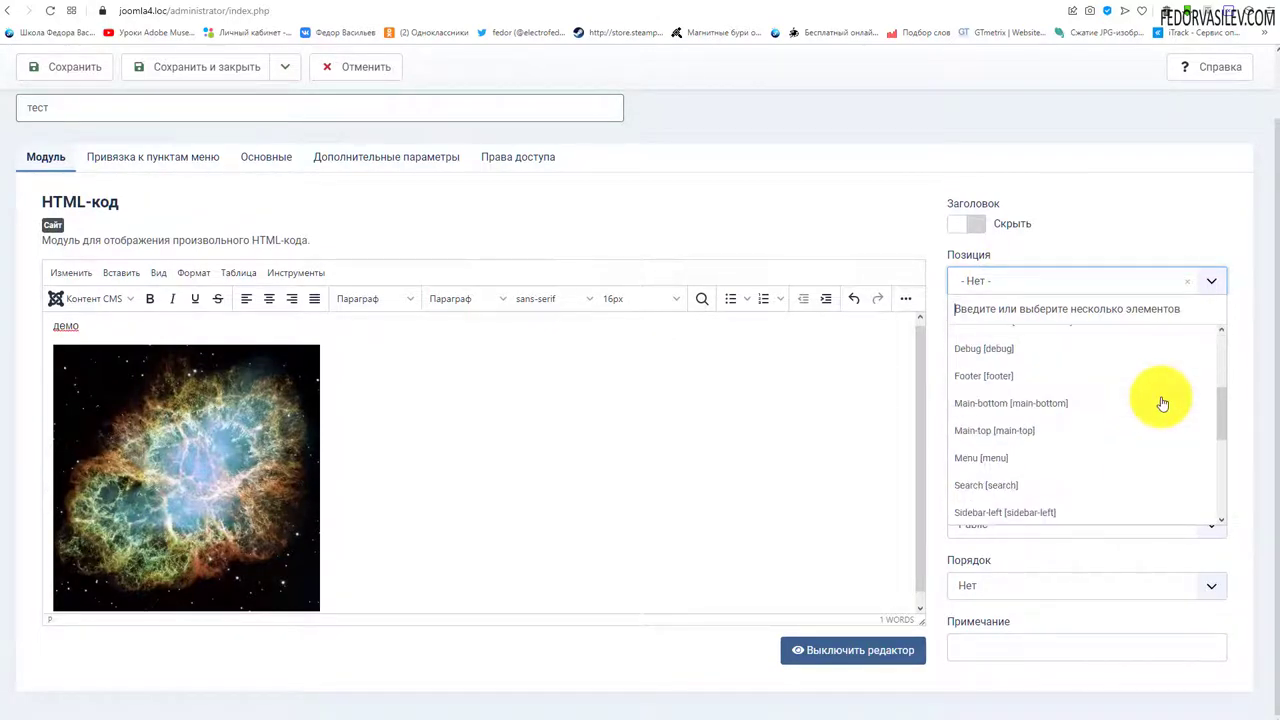
{"action": "scroll", "coordinate": [1024, 483], "scroll_direction": "down", "scroll_amount": 1}
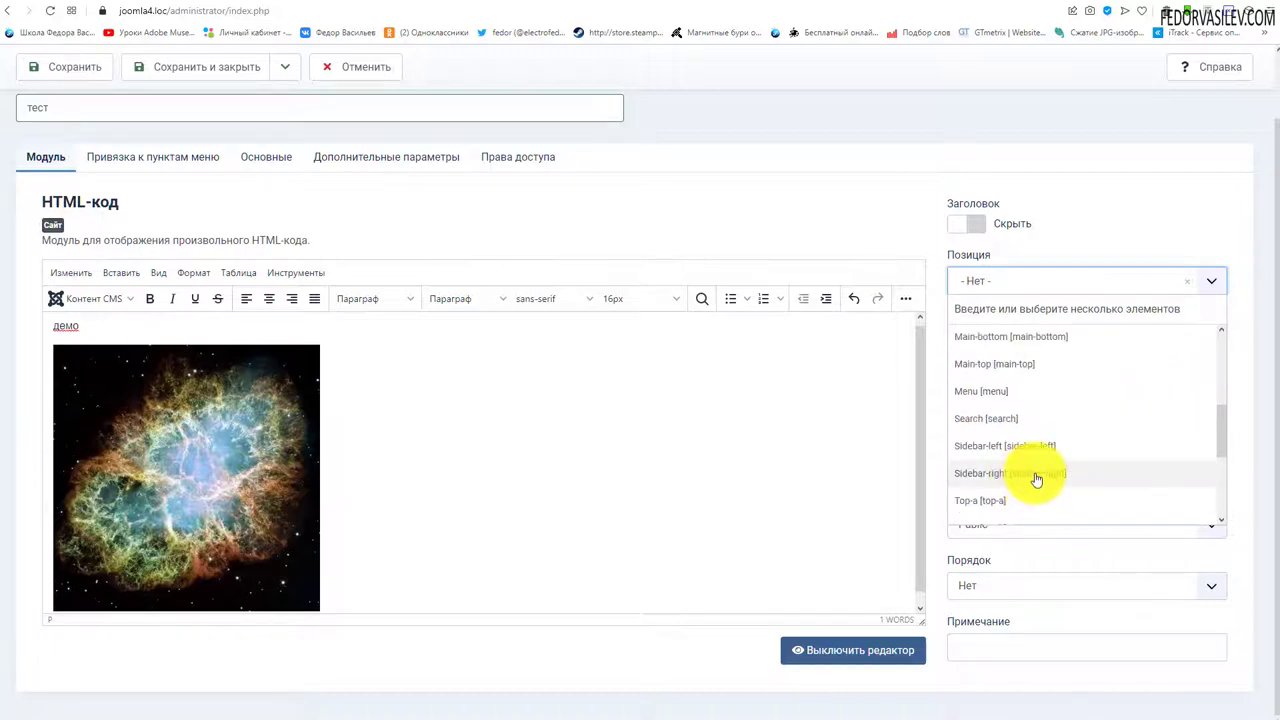
{"action": "left_click", "coordinate": [1036, 477]}
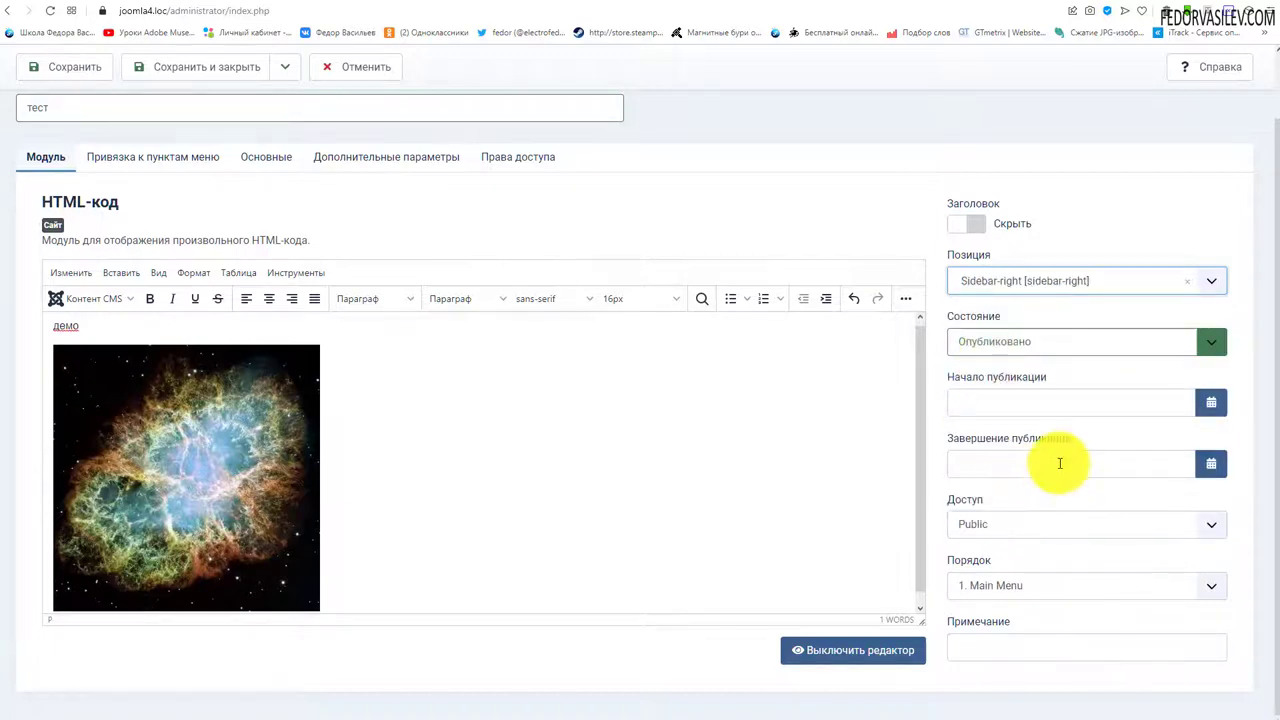
Step: View the module's menu assignment options, check the website's public page and return to the module being edited
{"action": "scroll", "coordinate": [408, 443], "scroll_direction": "up", "scroll_amount": 2}
{"action": "left_click", "coordinate": [126, 231]}
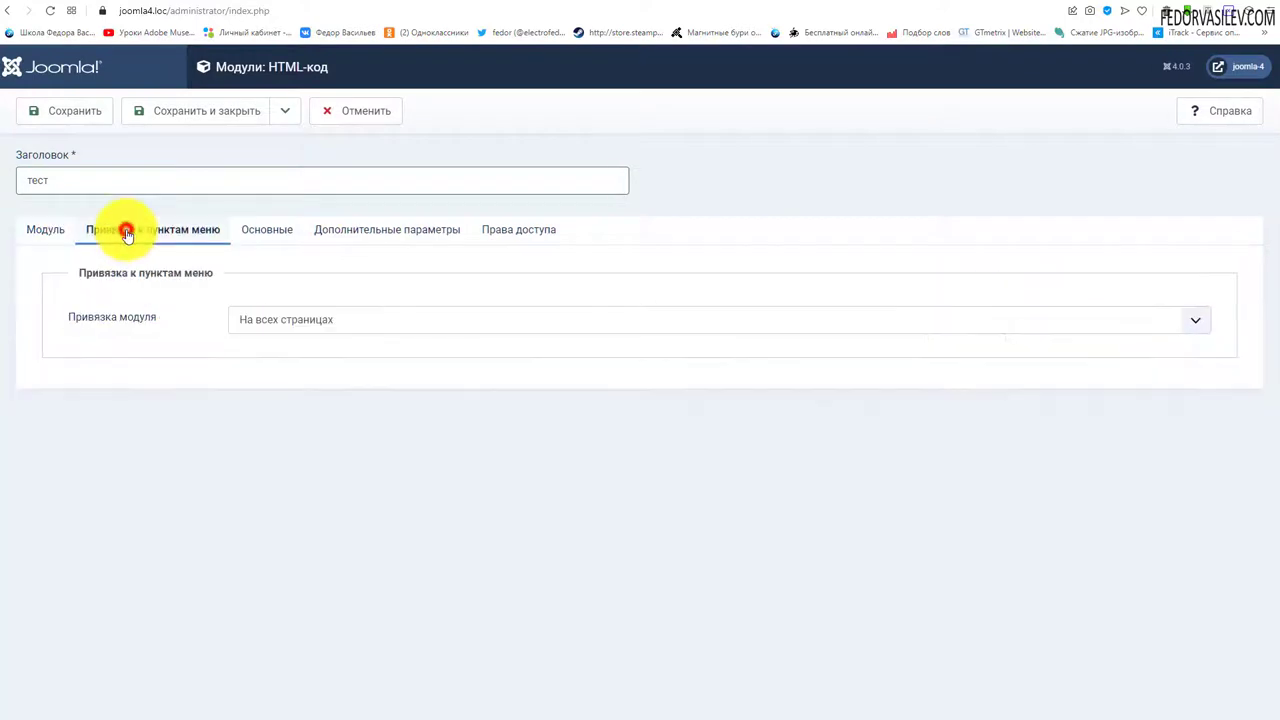
{"action": "left_click", "coordinate": [259, 320]}
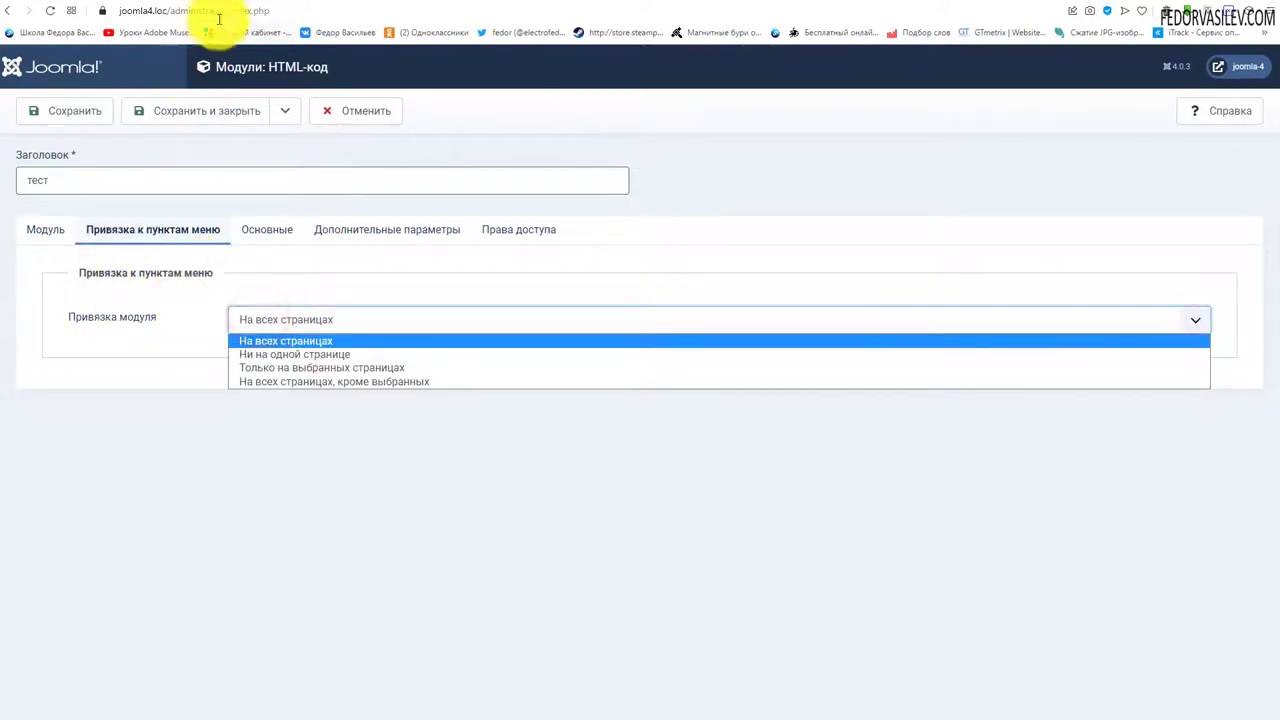
{"action": "left_click", "coordinate": [241, 80]}
{"action": "left_click", "coordinate": [218, 3]}
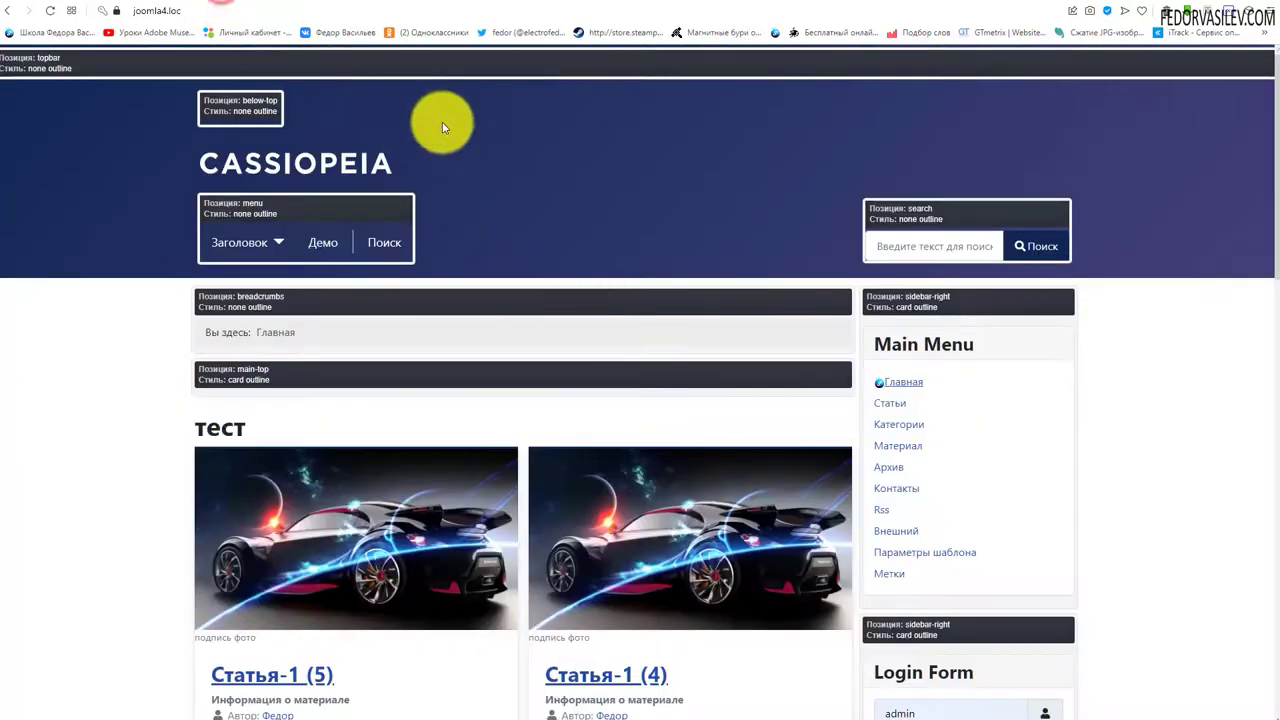
{"action": "left_click", "coordinate": [85, 5]}
Step: Try the assignment На всех страницах, кроме выбранных and set it finally to Только на выбранных страницах
{"action": "left_click", "coordinate": [314, 312]}
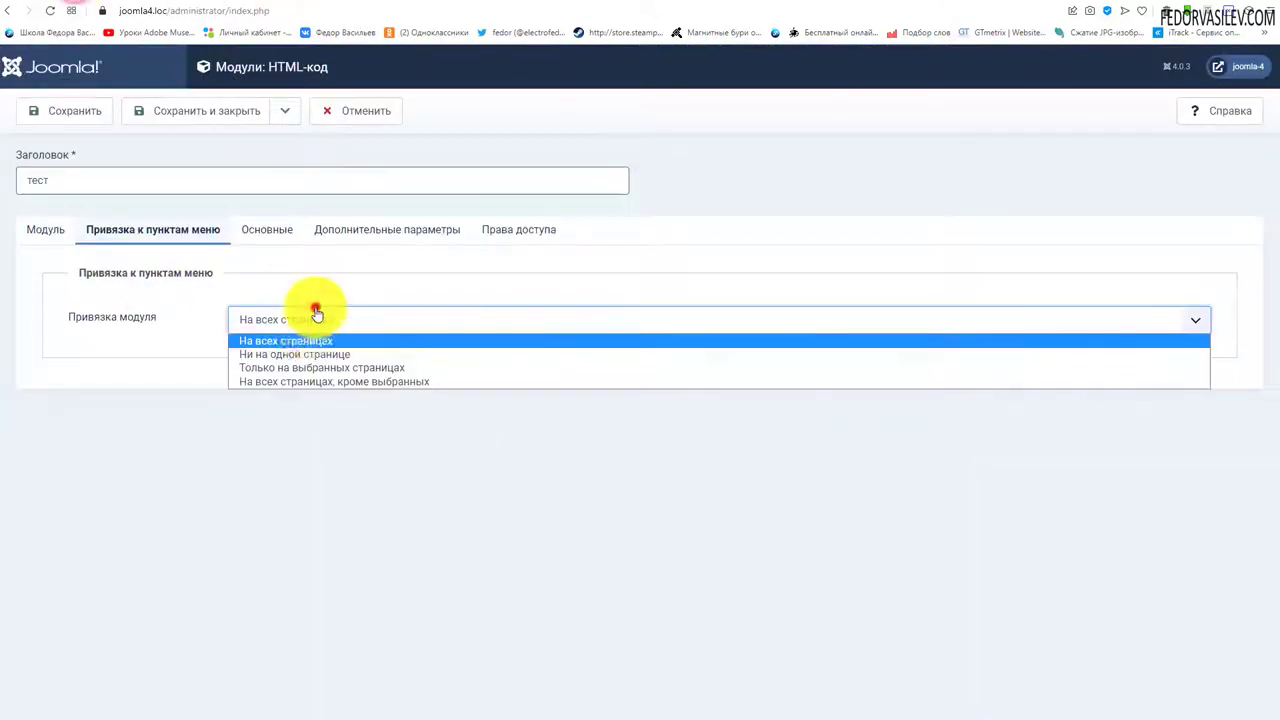
{"action": "left_click", "coordinate": [288, 382]}
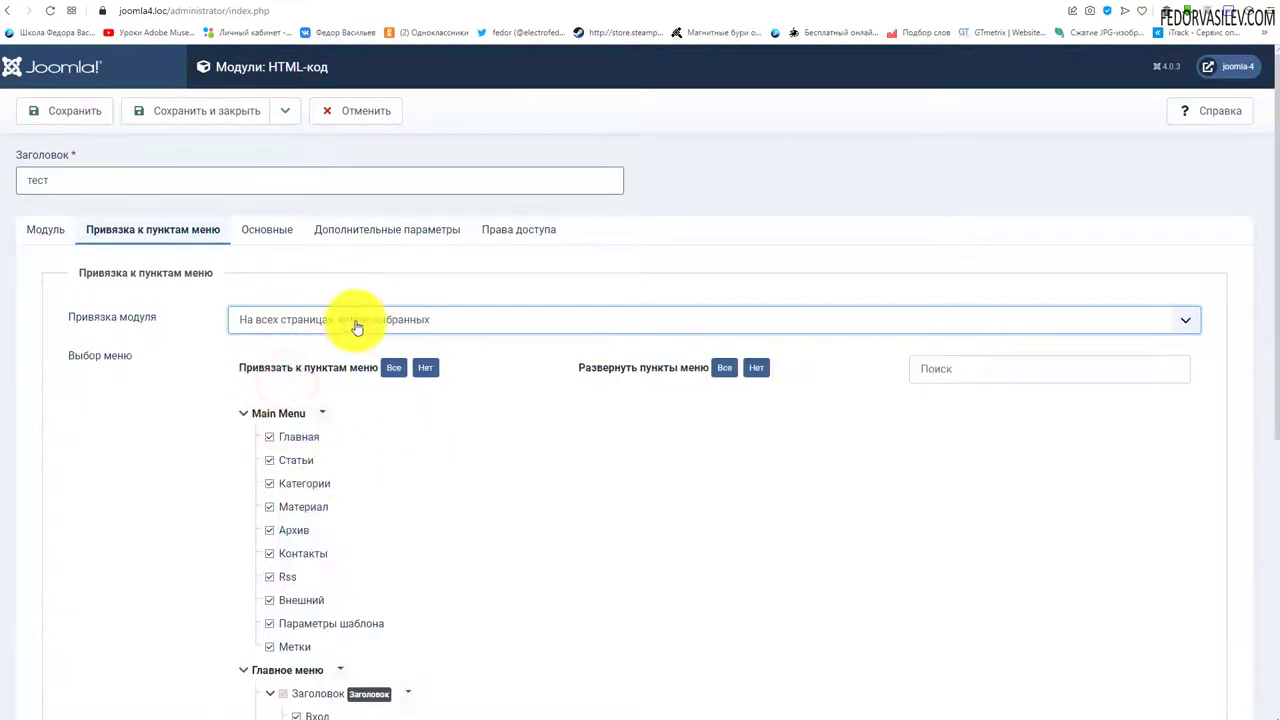
{"action": "left_click", "coordinate": [353, 320]}
{"action": "left_click", "coordinate": [302, 368]}
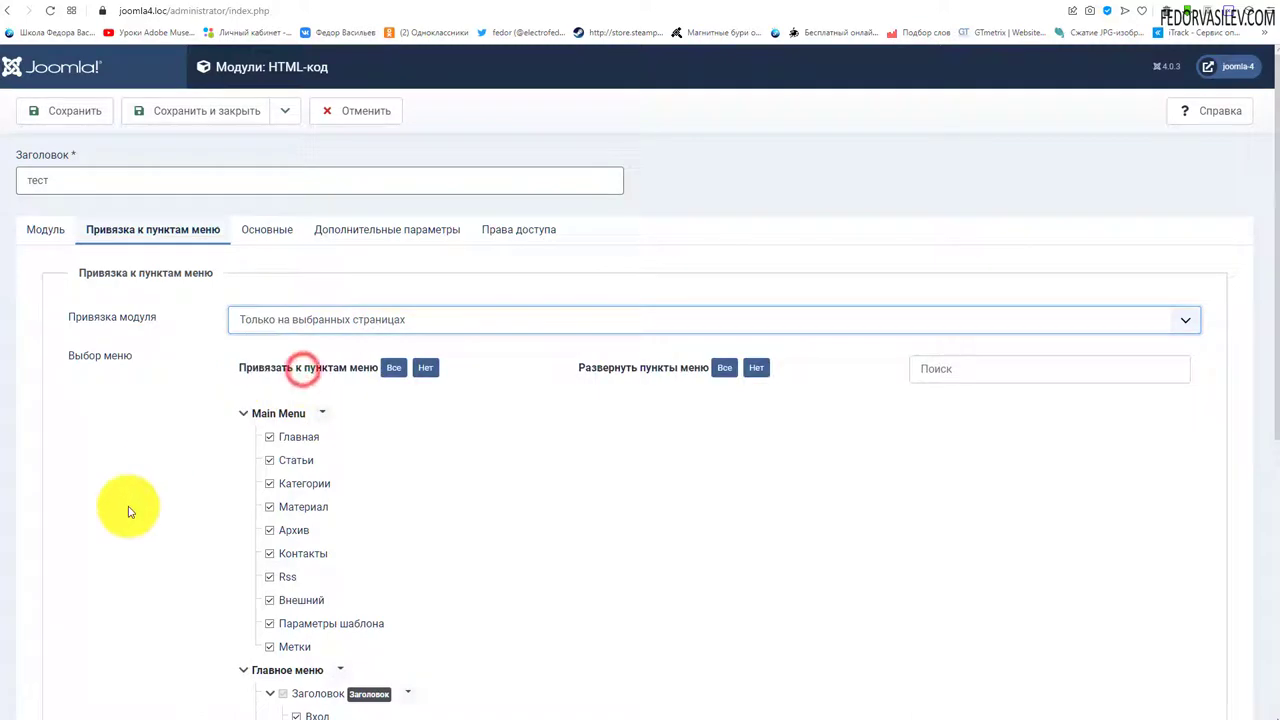
Step: Examine the menus and menu items to which the module can be assigned
{"action": "scroll", "coordinate": [577, 465], "scroll_direction": "down", "scroll_amount": 1}
{"action": "scroll", "coordinate": [263, 391], "scroll_direction": "down", "scroll_amount": 4}
{"action": "scroll", "coordinate": [557, 597], "scroll_direction": "up", "scroll_amount": 3}
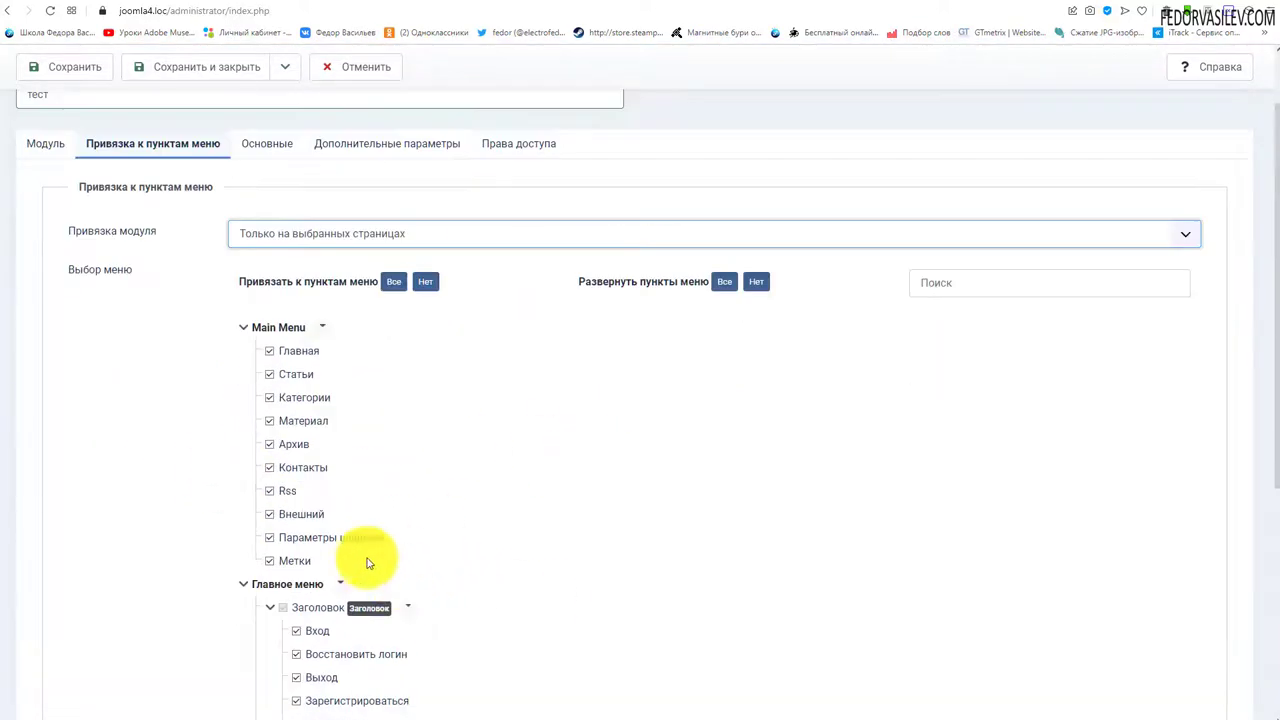
{"action": "scroll", "coordinate": [277, 580], "scroll_direction": "down", "scroll_amount": 4}
{"action": "scroll", "coordinate": [414, 557], "scroll_direction": "up", "scroll_amount": 3}
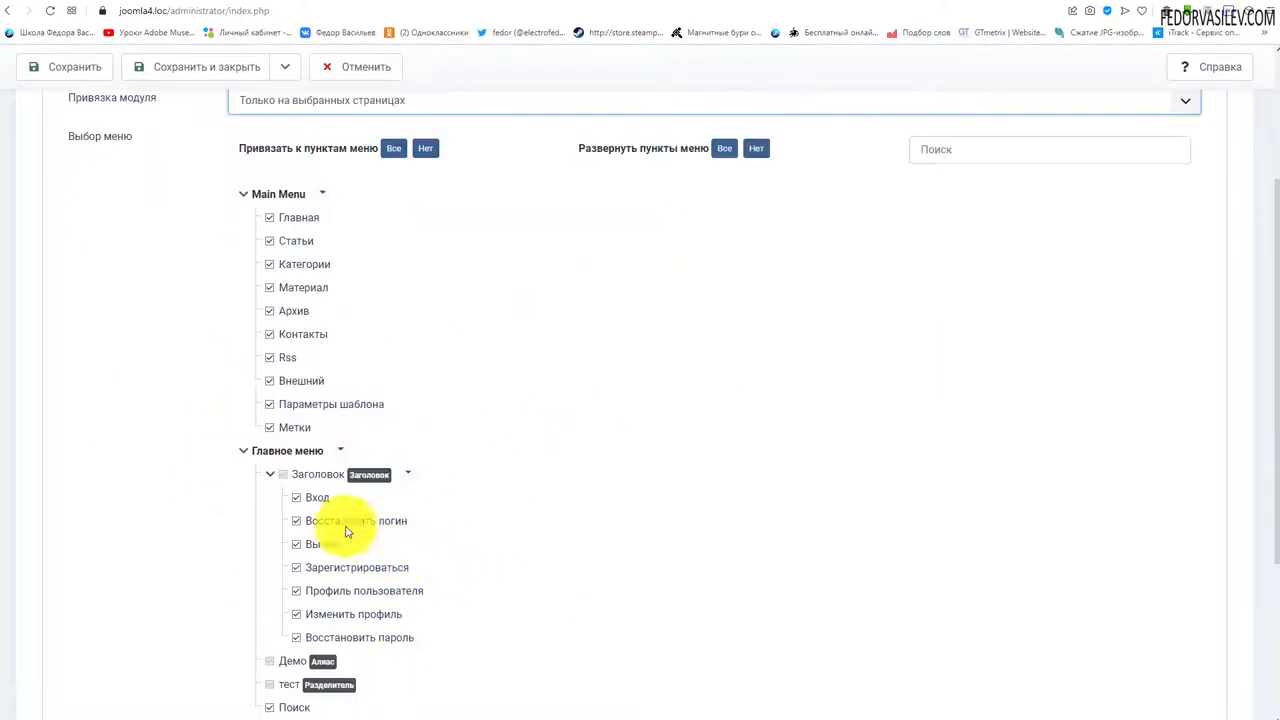
{"action": "scroll", "coordinate": [414, 380], "scroll_direction": "down", "scroll_amount": 3}
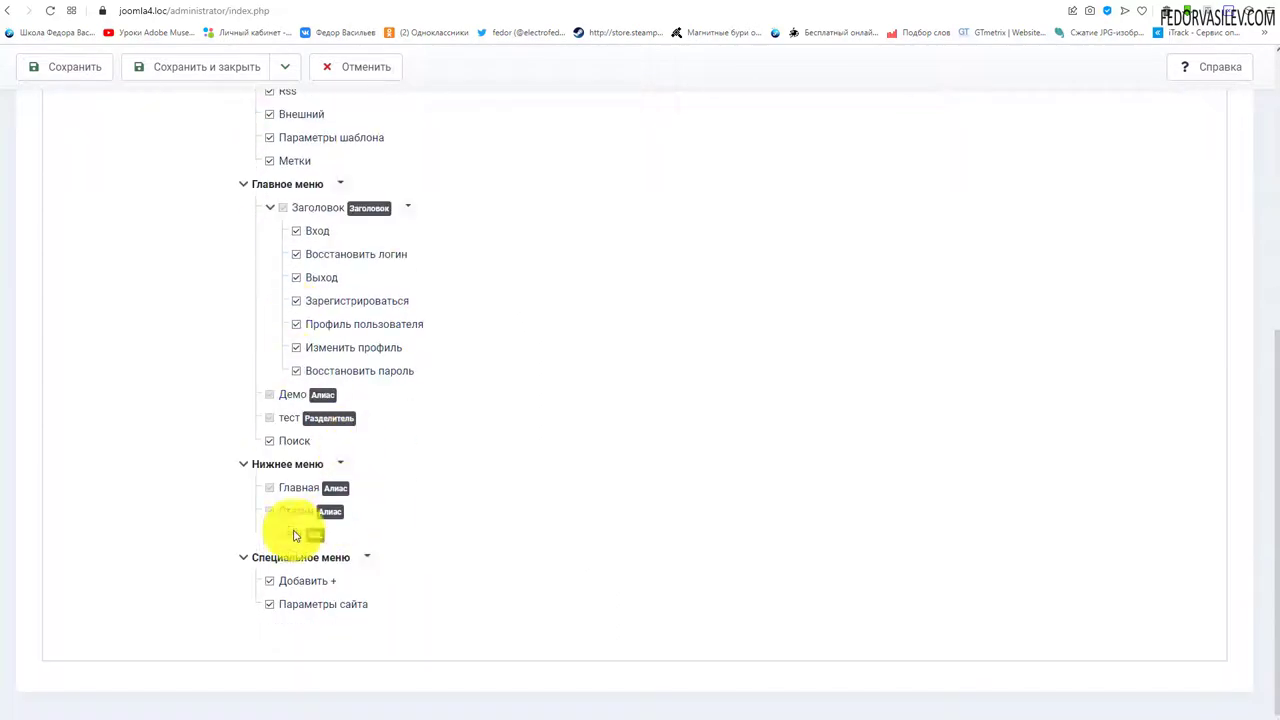
{"action": "scroll", "coordinate": [365, 560], "scroll_direction": "up", "scroll_amount": 3}
{"action": "scroll", "coordinate": [334, 523], "scroll_direction": "down", "scroll_amount": 3}
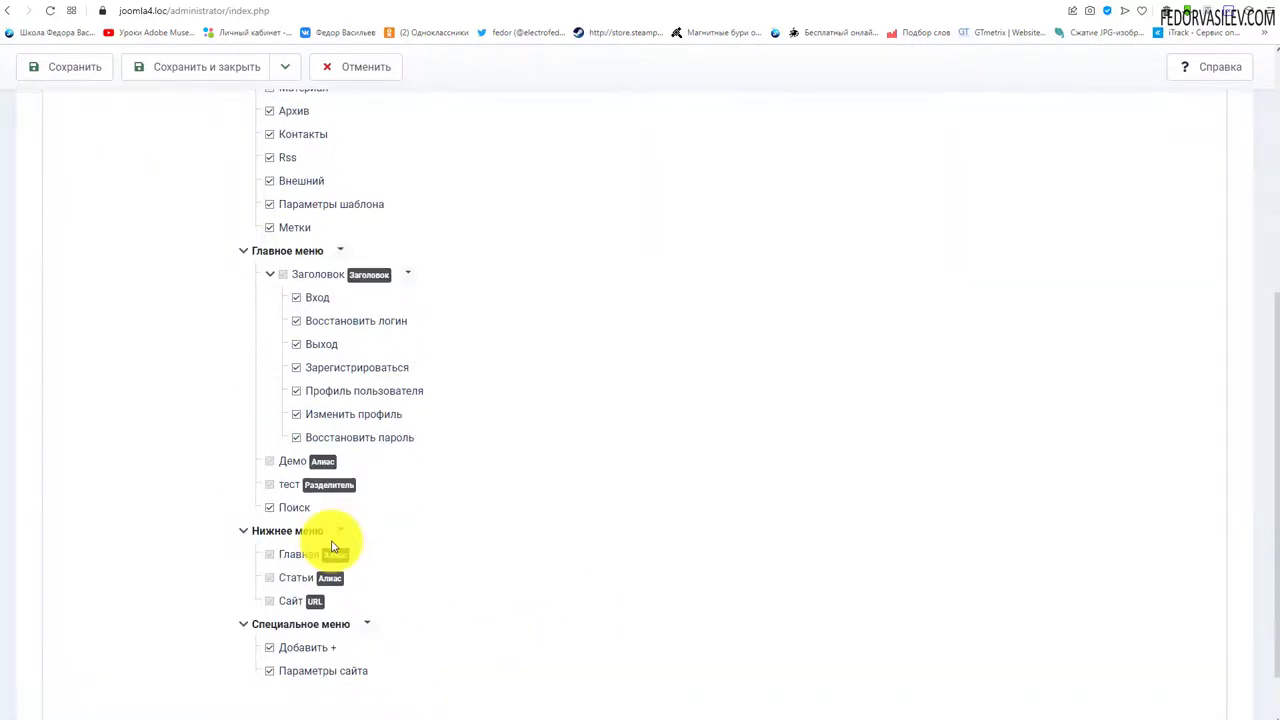
{"action": "scroll", "coordinate": [549, 508], "scroll_direction": "up", "scroll_amount": 5}
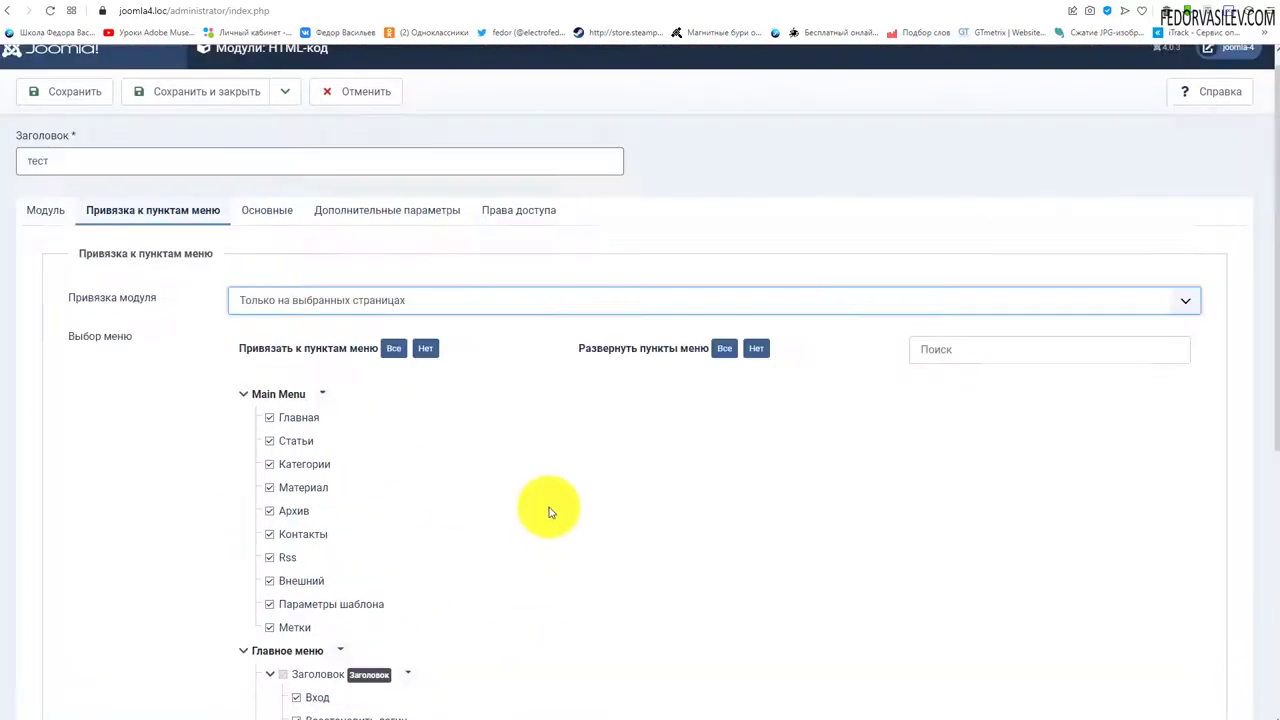
Step: Deselect every menu item in the module's assignment and select them all again
{"action": "left_click", "coordinate": [427, 350]}
{"action": "scroll", "coordinate": [394, 397], "scroll_direction": "down", "scroll_amount": 4}
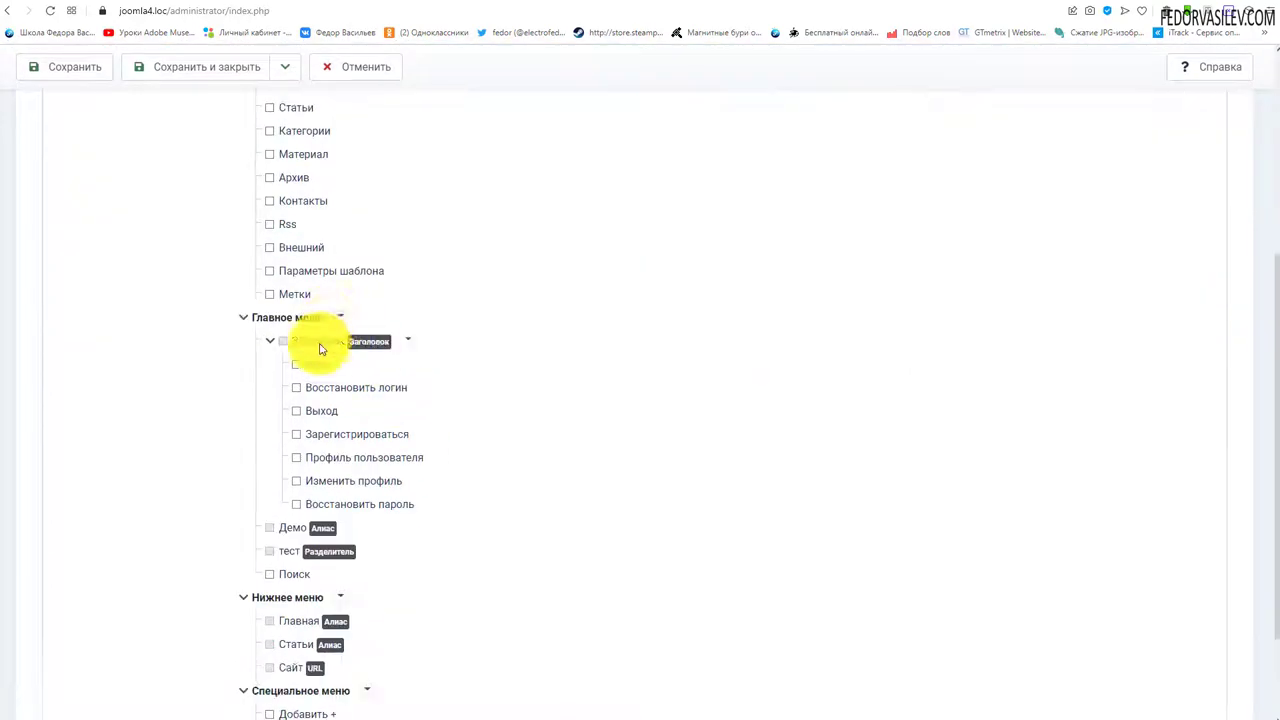
{"action": "scroll", "coordinate": [300, 500], "scroll_direction": "down", "scroll_amount": 2}
{"action": "scroll", "coordinate": [274, 466], "scroll_direction": "up", "scroll_amount": 5}
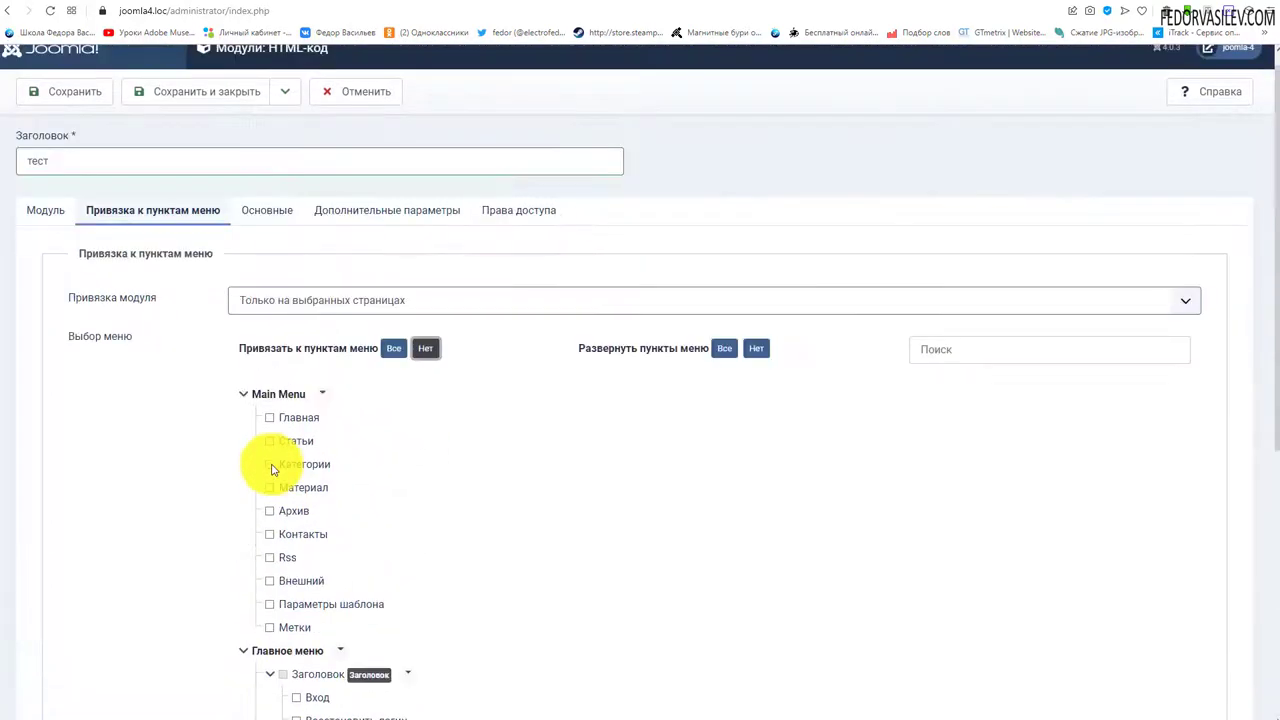
{"action": "left_click", "coordinate": [392, 350]}
{"action": "scroll", "coordinate": [330, 408], "scroll_direction": "down", "scroll_amount": 5}
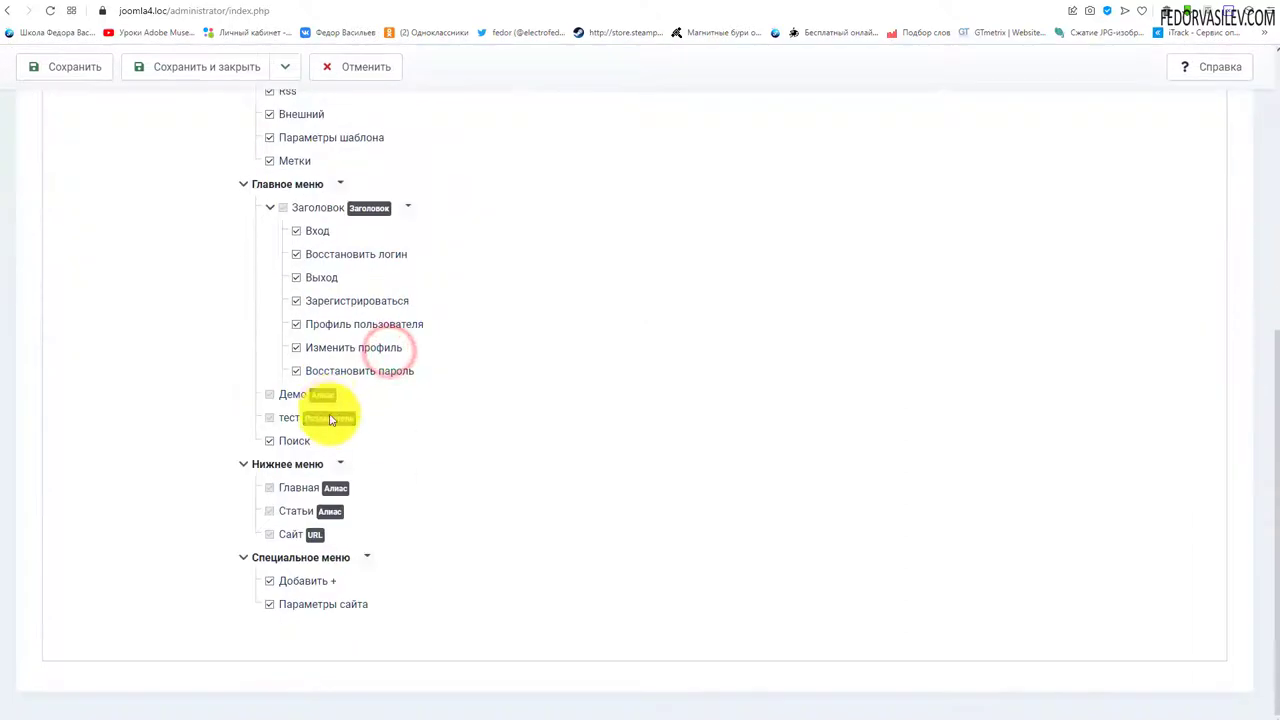
Step: Clear the assignment of all menu items, select all items of Main Menu and check the other menus
{"action": "scroll", "coordinate": [335, 405], "scroll_direction": "up", "scroll_amount": 4}
{"action": "left_click", "coordinate": [426, 284]}
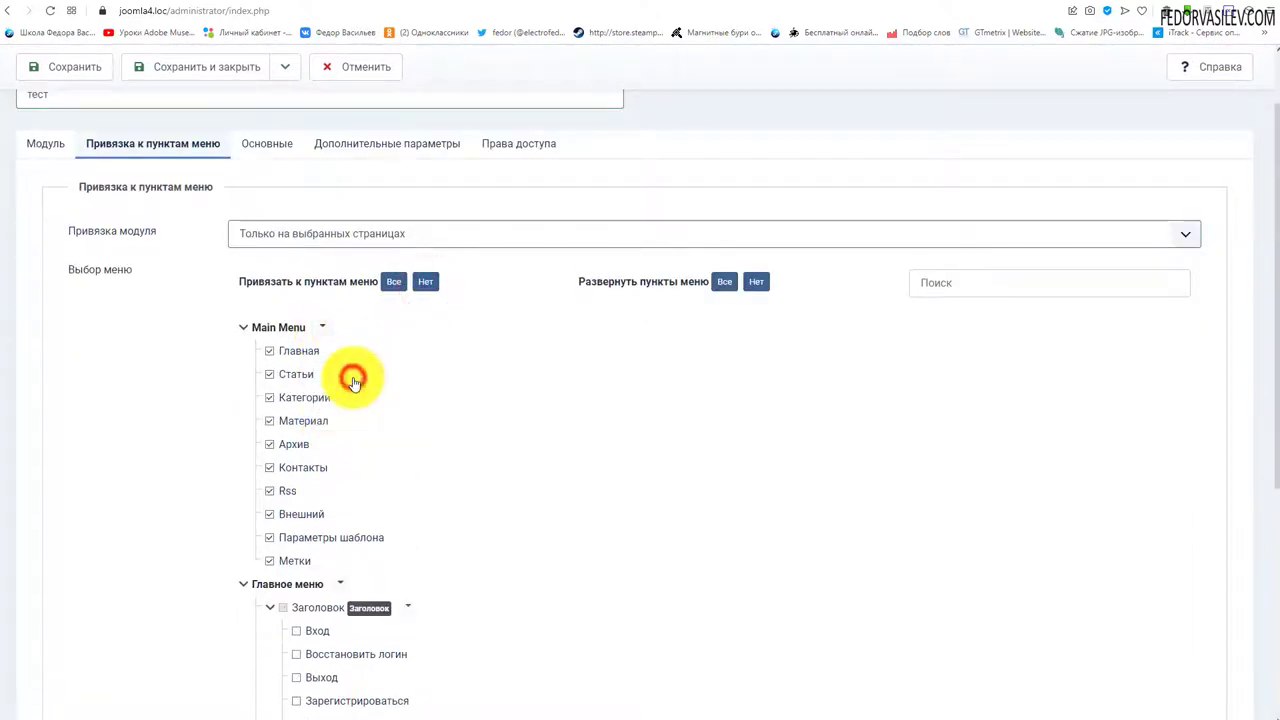
{"action": "scroll", "coordinate": [240, 316], "scroll_direction": "down", "scroll_amount": 1}
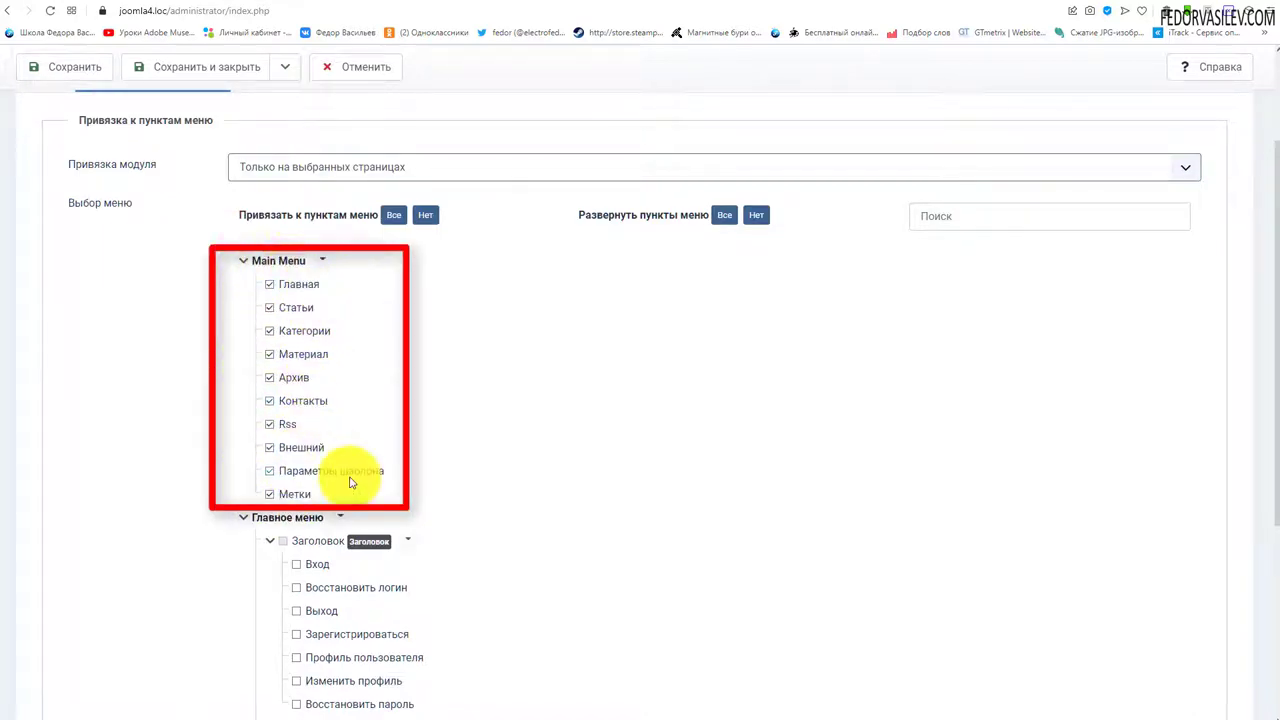
{"action": "scroll", "coordinate": [472, 418], "scroll_direction": "down", "scroll_amount": 3}
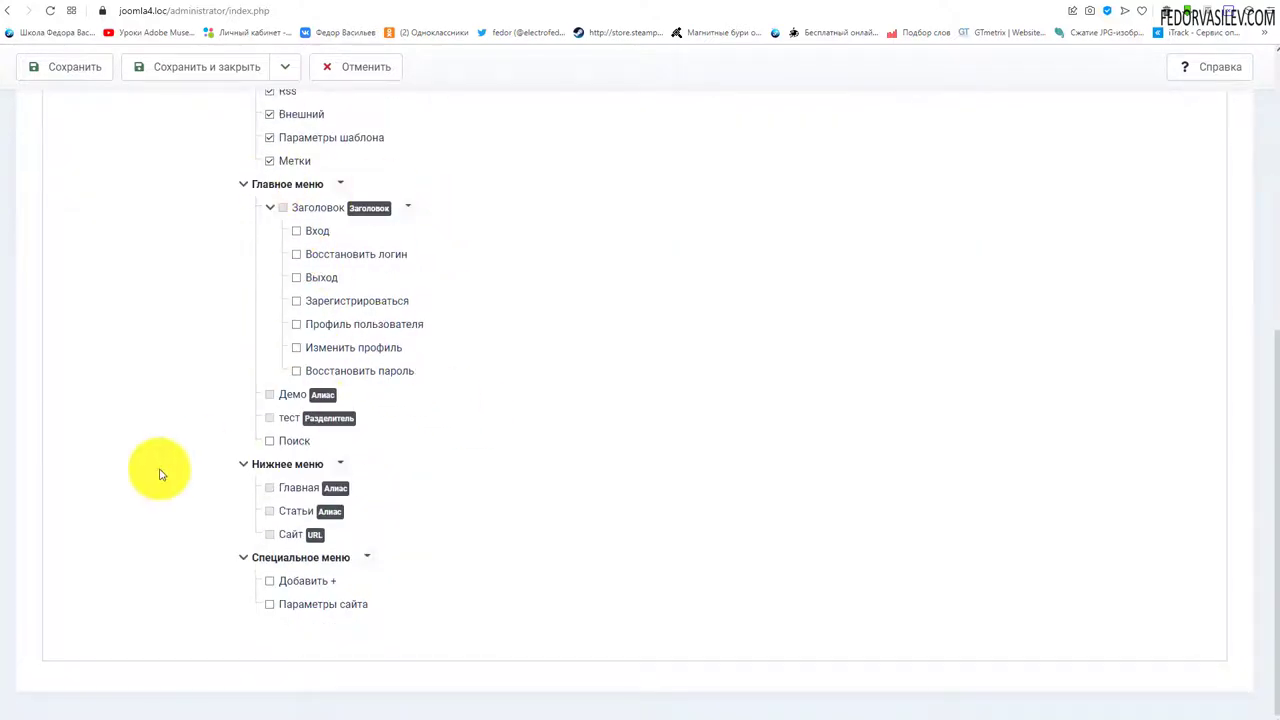
{"action": "scroll", "coordinate": [309, 571], "scroll_direction": "up", "scroll_amount": 5}
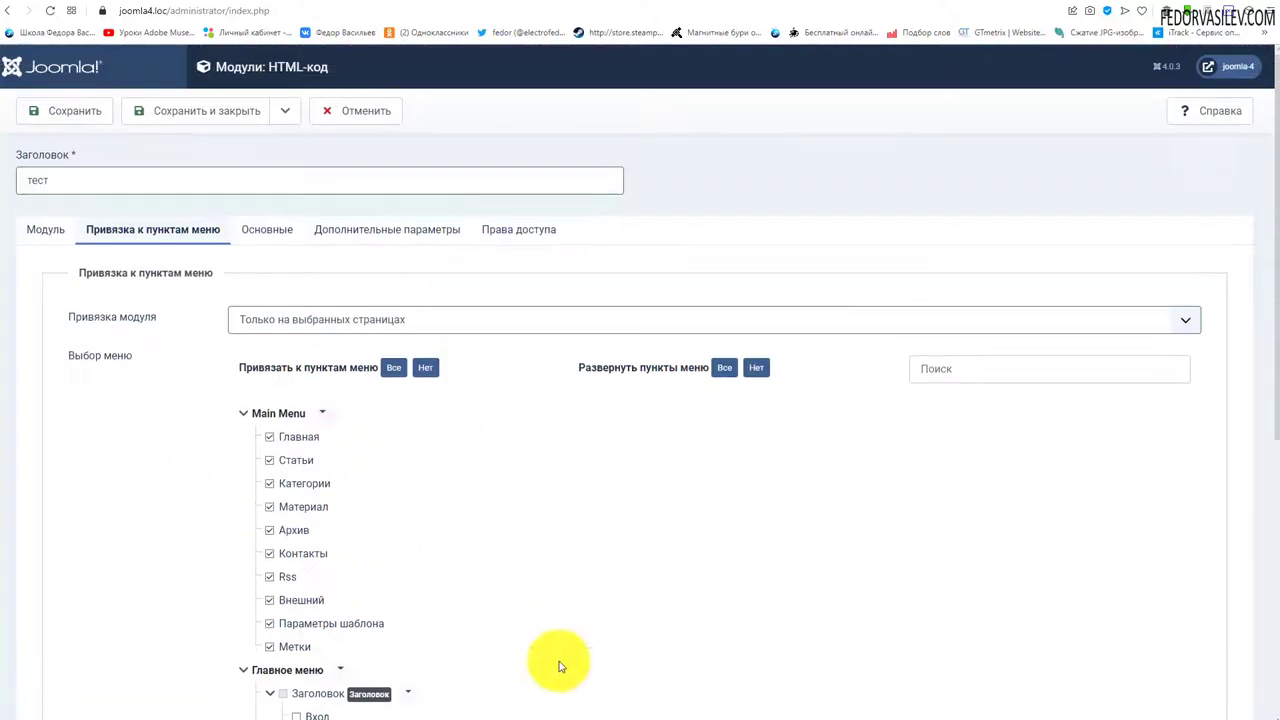
Step: Deselect all Main Menu items and assign the module only to the Главная item
{"action": "left_click", "coordinate": [324, 415]}
{"action": "left_click", "coordinate": [325, 500]}
{"action": "left_click", "coordinate": [269, 437]}
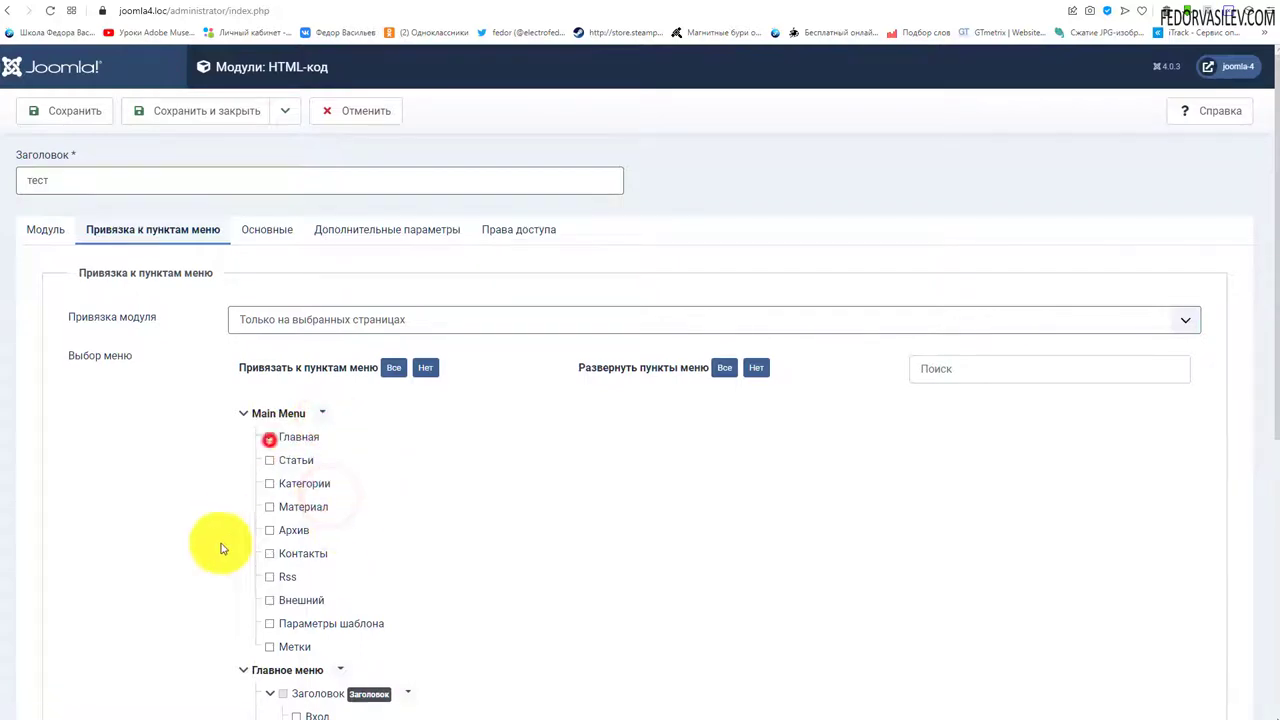
Step: Review the module's basic and additional parameters and save the HTML module
{"action": "scroll", "coordinate": [222, 548], "scroll_direction": "down", "scroll_amount": 3}
{"action": "scroll", "coordinate": [157, 480], "scroll_direction": "up", "scroll_amount": 3}
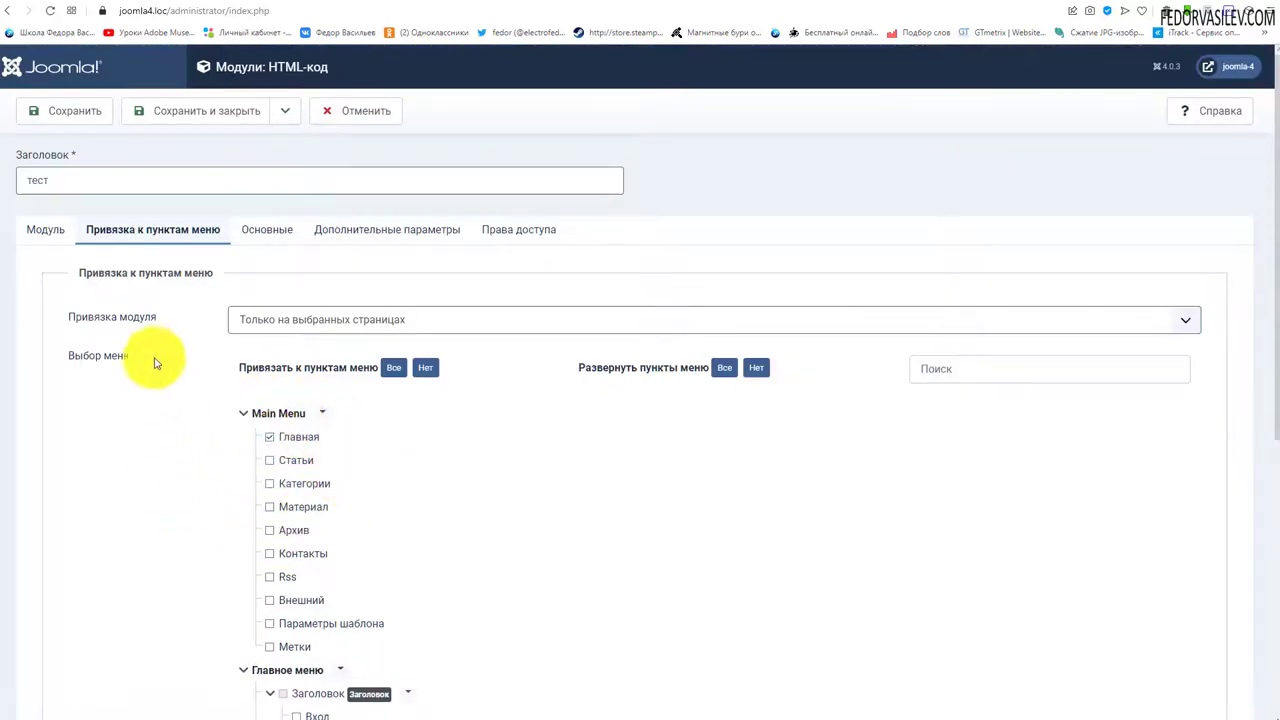
{"action": "left_click", "coordinate": [272, 230]}
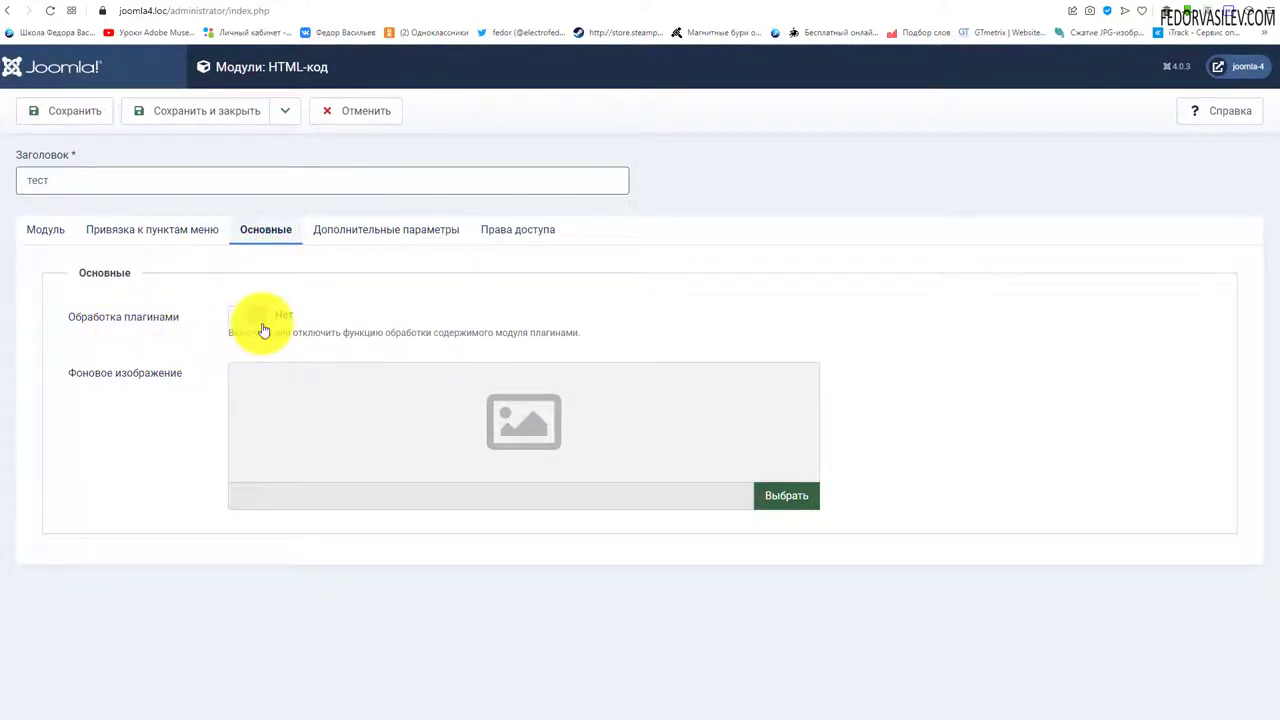
{"action": "left_click", "coordinate": [347, 237]}
{"action": "scroll", "coordinate": [377, 322], "scroll_direction": "down", "scroll_amount": 2}
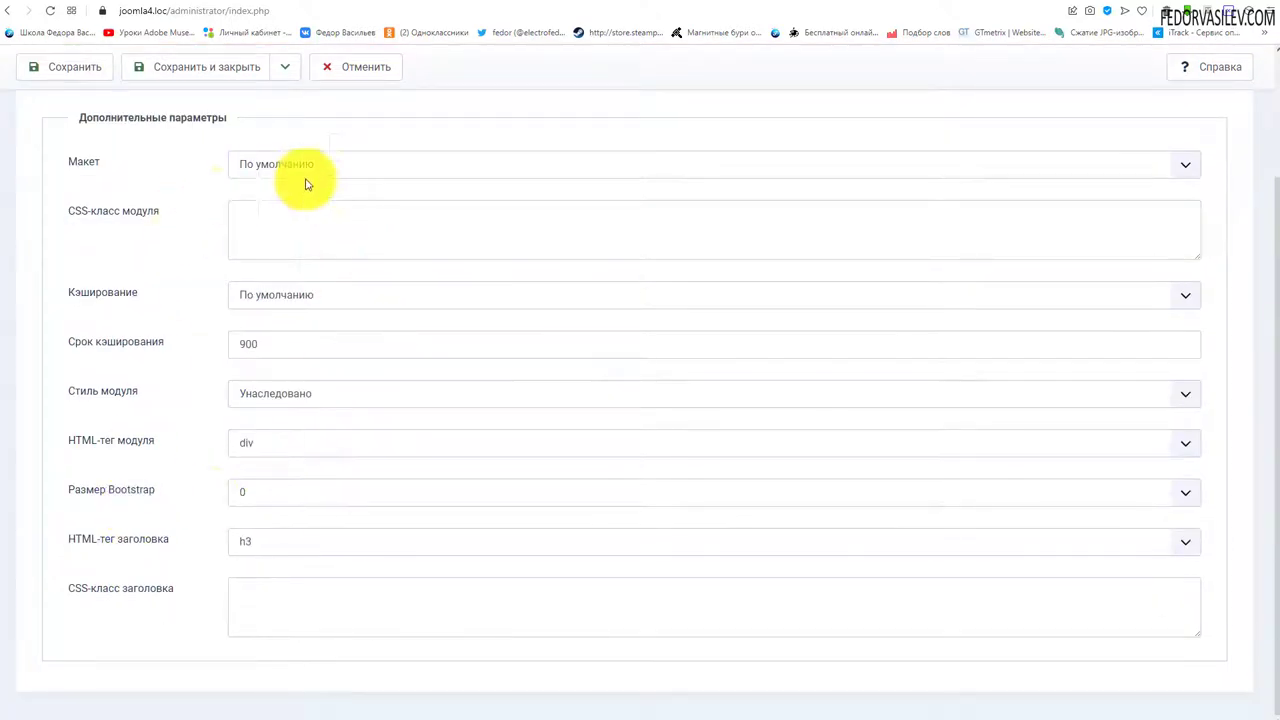
{"action": "scroll", "coordinate": [230, 345], "scroll_direction": "up", "scroll_amount": 2}
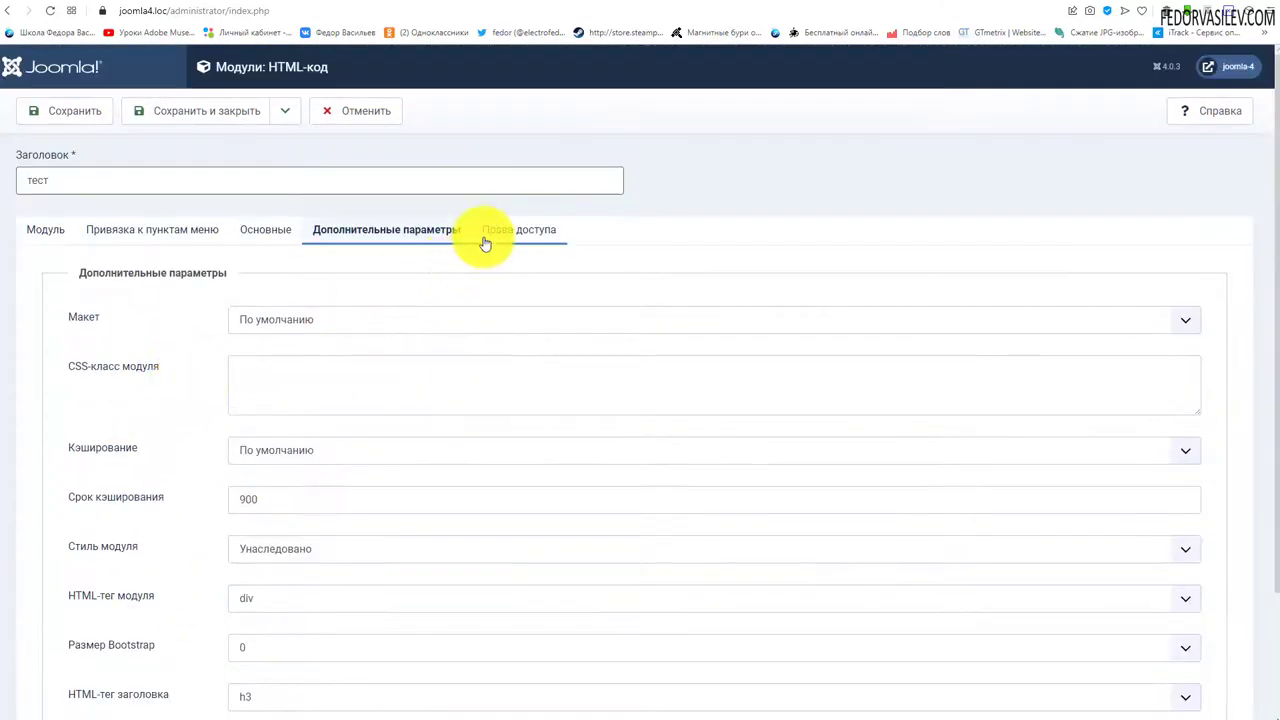
{"action": "left_click", "coordinate": [42, 230]}
{"action": "left_click", "coordinate": [48, 111]}
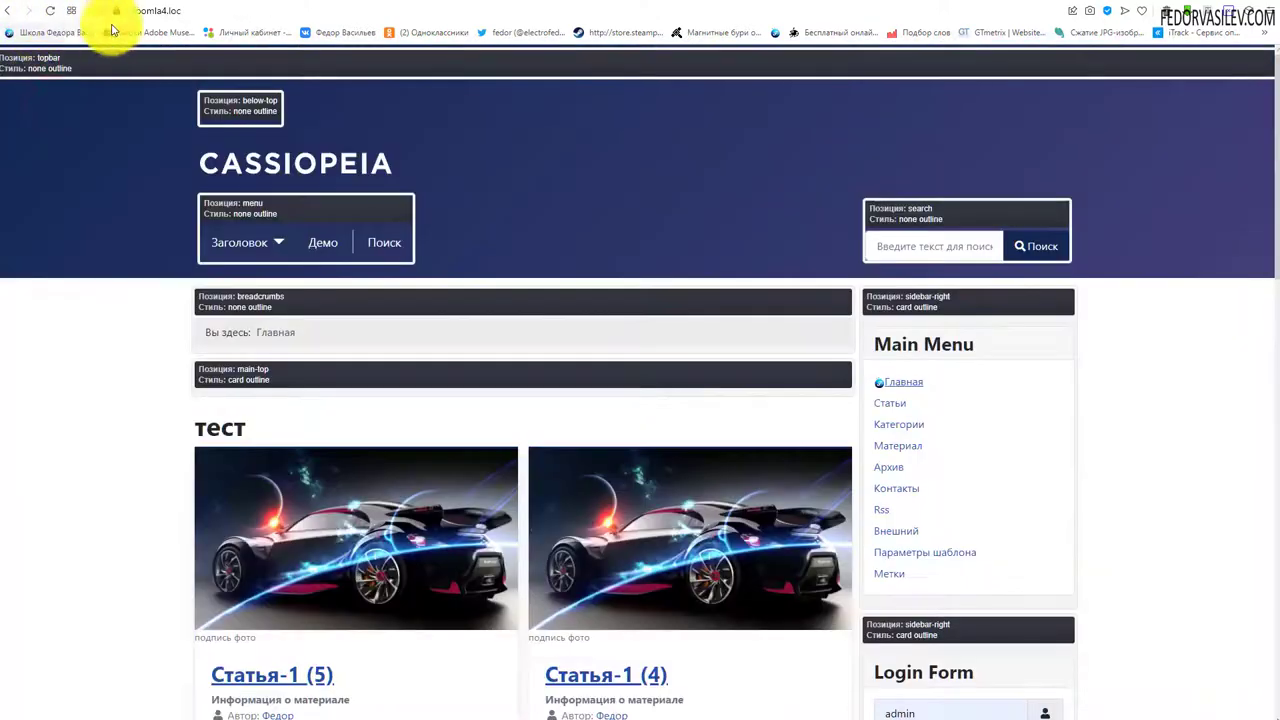
Step: Load the site's home page at joomla4.loc/ without the template position preview
{"action": "left_click", "coordinate": [141, 12]}
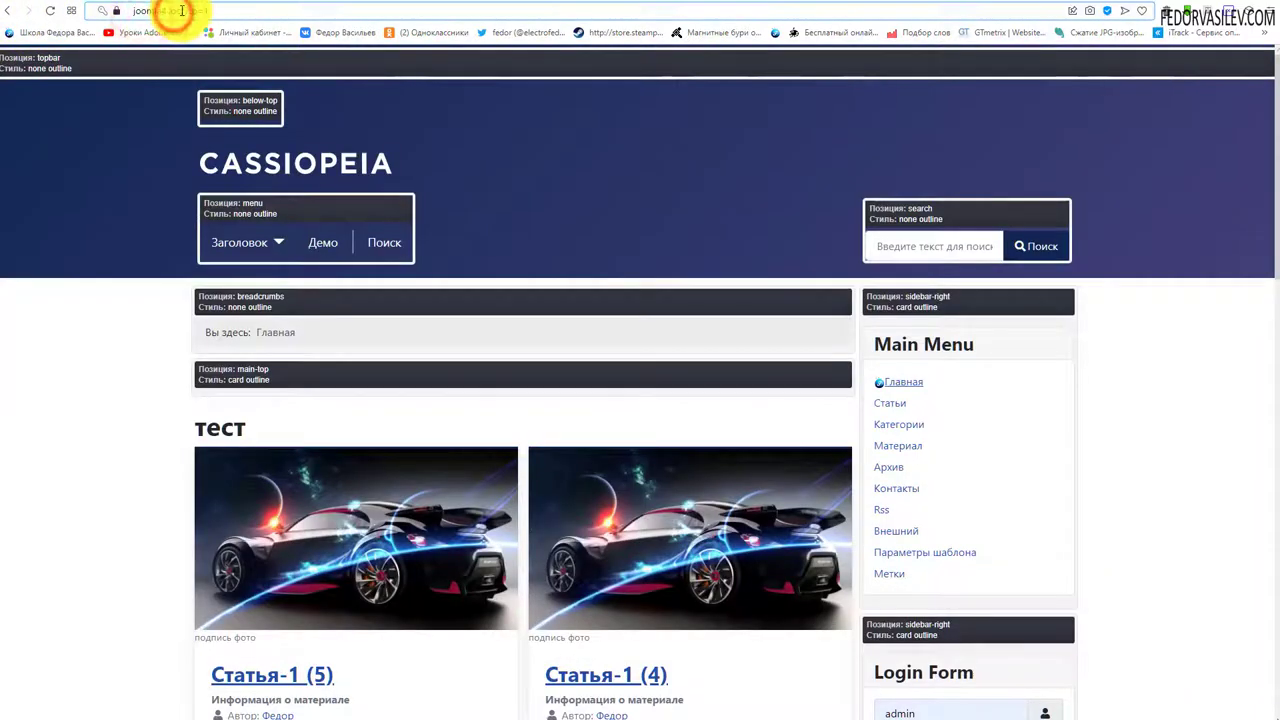
{"action": "key", "text": "BackSpace"}
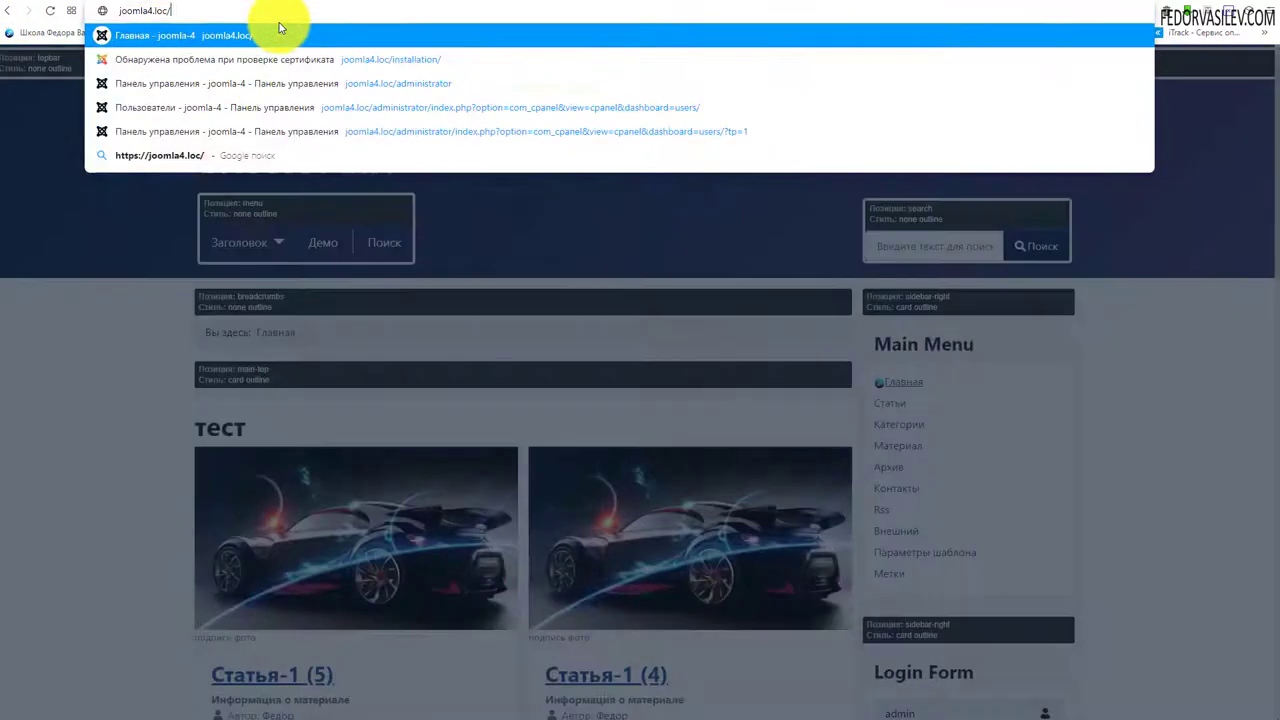
{"action": "key", "text": "Return"}
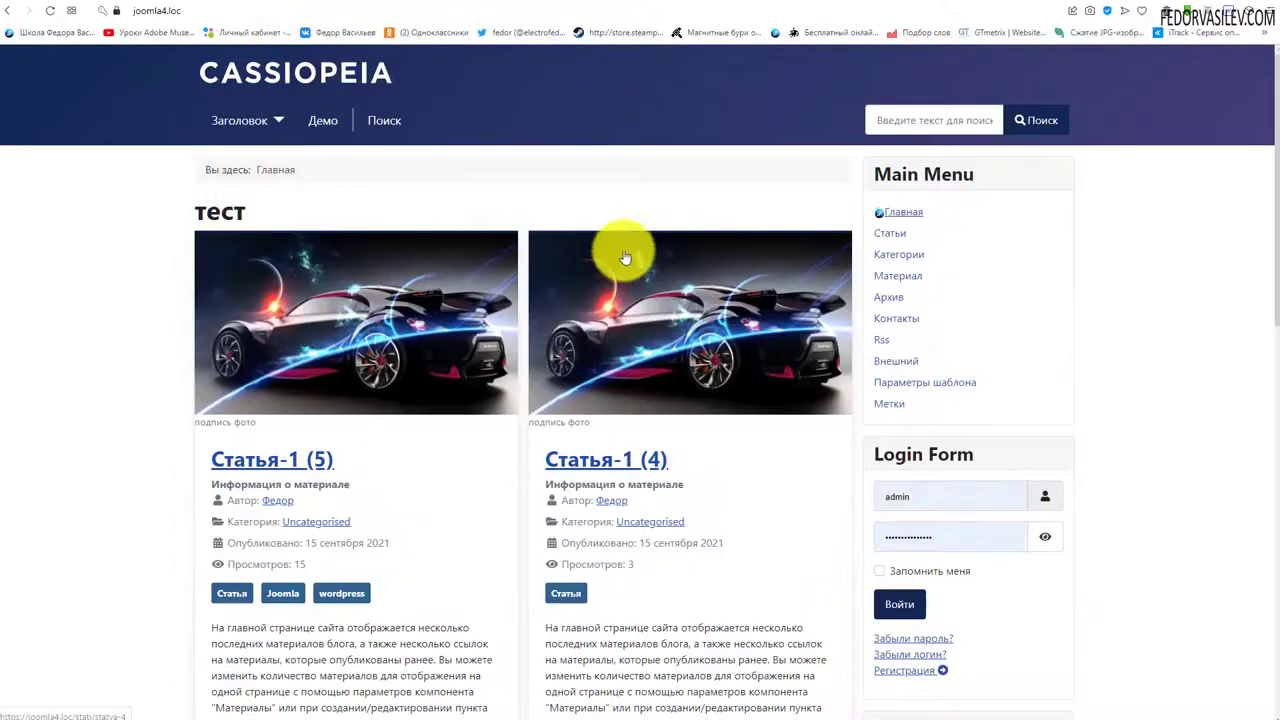
Step: Examine how the new module with the демо text and image is displayed in the home page's sidebar
{"action": "scroll", "coordinate": [625, 290], "scroll_direction": "down", "scroll_amount": 8}
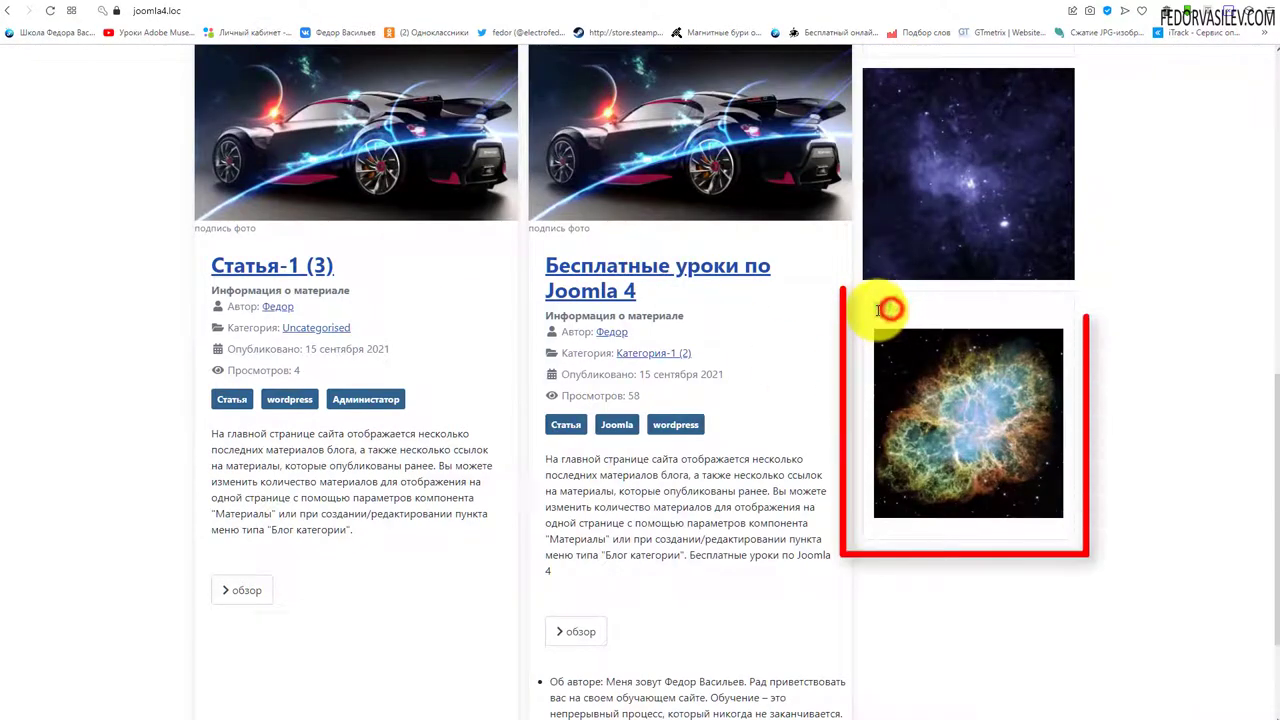
{"action": "scroll", "coordinate": [1223, 600], "scroll_direction": "up", "scroll_amount": 3}
{"action": "scroll", "coordinate": [909, 294], "scroll_direction": "down", "scroll_amount": 3}
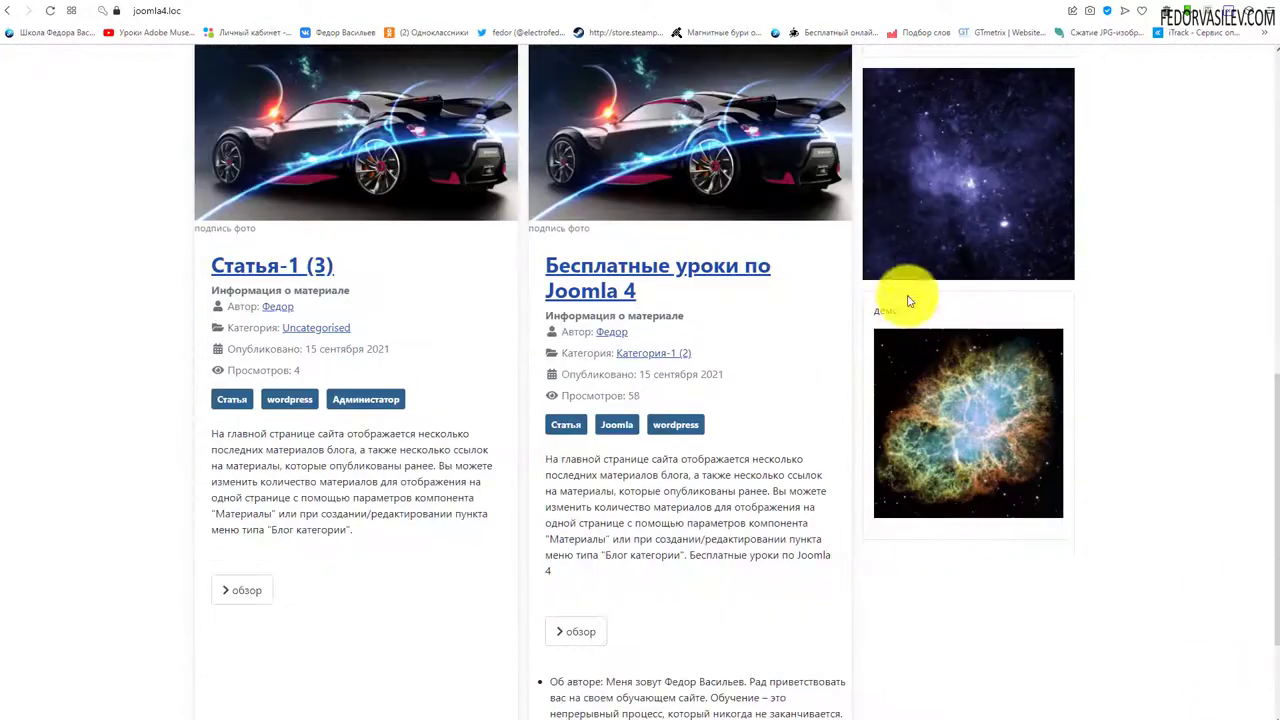
{"action": "scroll", "coordinate": [1266, 500], "scroll_direction": "down", "scroll_amount": 3}
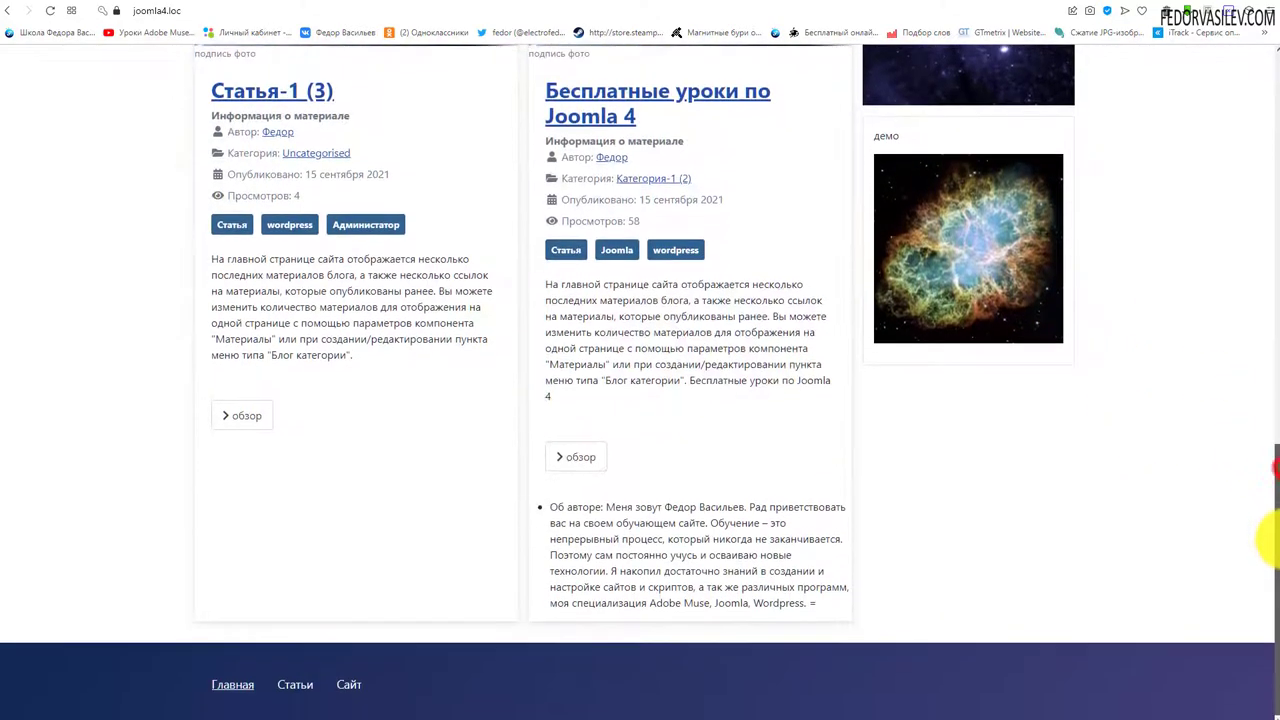
{"action": "scroll", "coordinate": [430, 580], "scroll_direction": "up", "scroll_amount": 5}
{"action": "scroll", "coordinate": [428, 540], "scroll_direction": "up", "scroll_amount": 5}
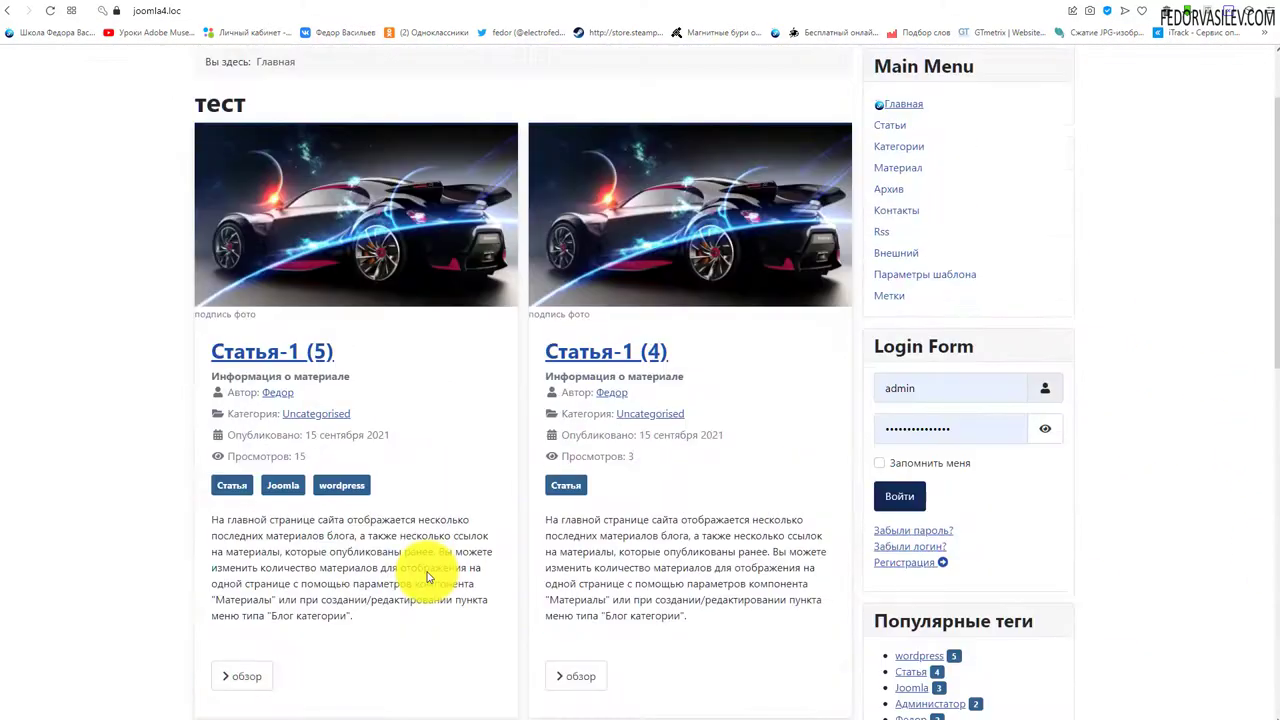
{"action": "scroll", "coordinate": [605, 158], "scroll_direction": "down", "scroll_amount": 4}
{"action": "scroll", "coordinate": [600, 158], "scroll_direction": "down", "scroll_amount": 4}
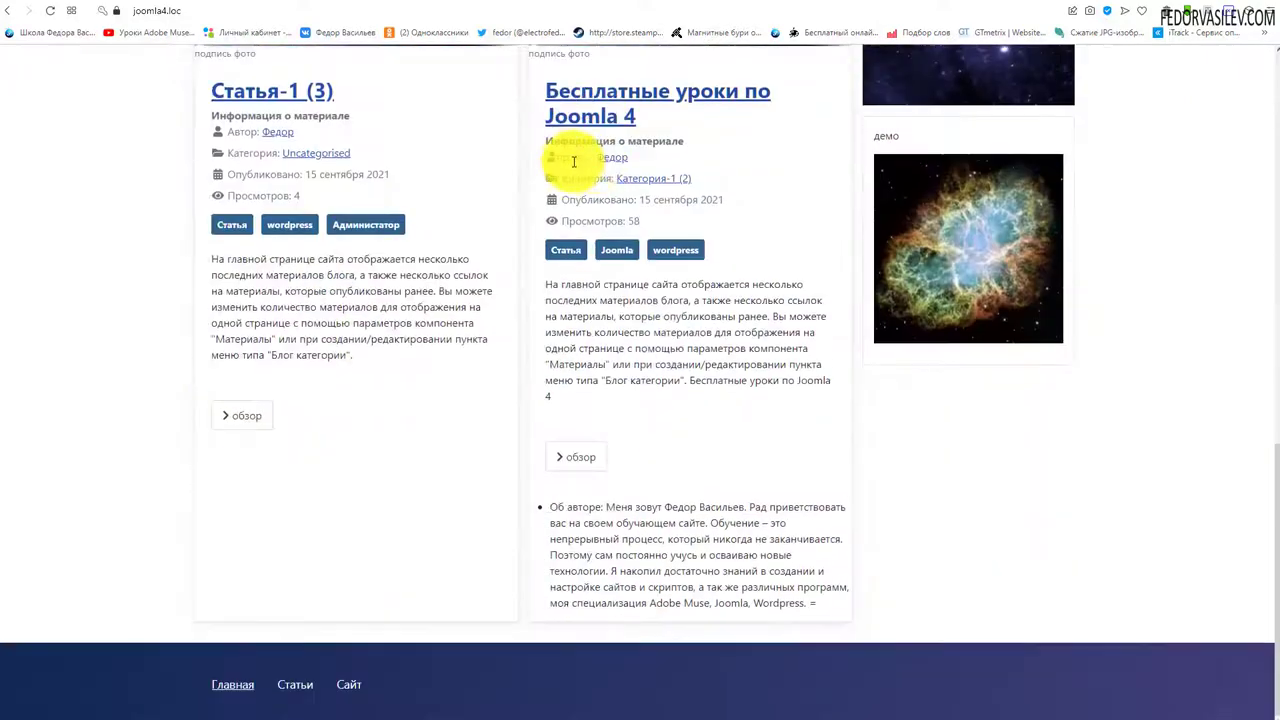
{"action": "scroll", "coordinate": [232, 54], "scroll_direction": "up", "scroll_amount": 1}
Step: Set the HTML module's style to none in its additional parameters and save the module
{"action": "left_click", "coordinate": [95, 5]}
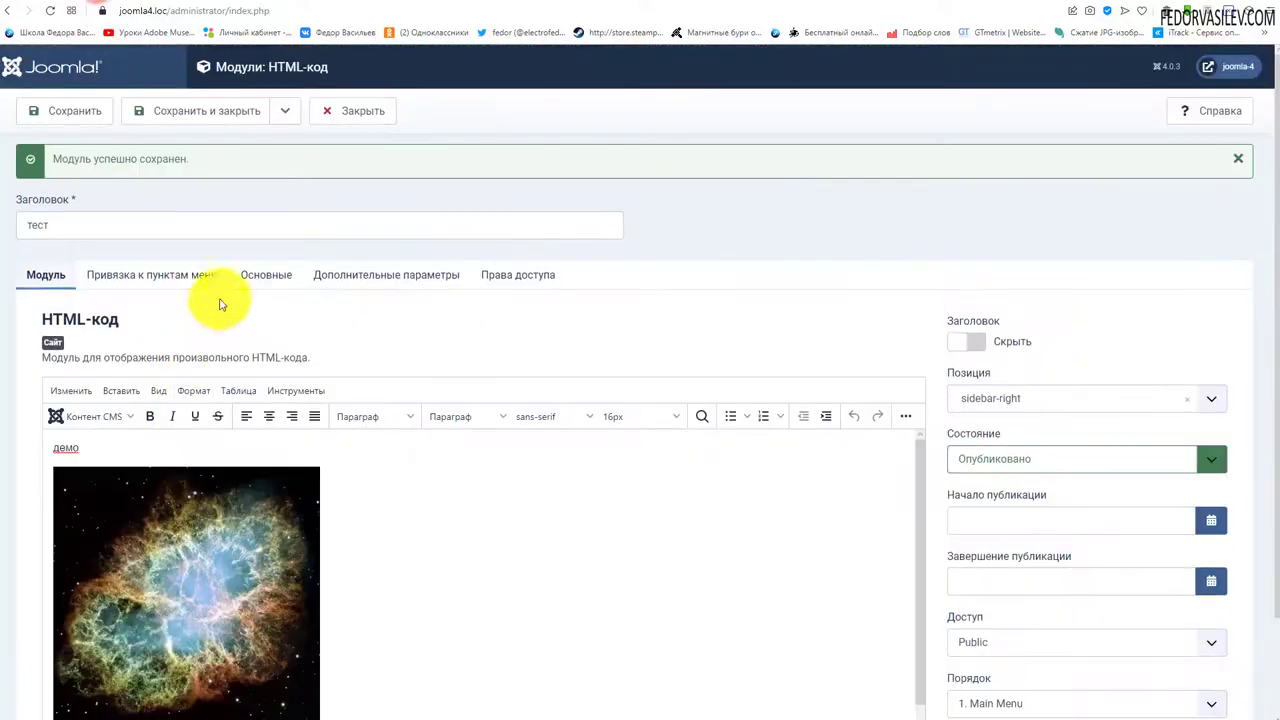
{"action": "left_click", "coordinate": [176, 277]}
{"action": "left_click", "coordinate": [270, 286]}
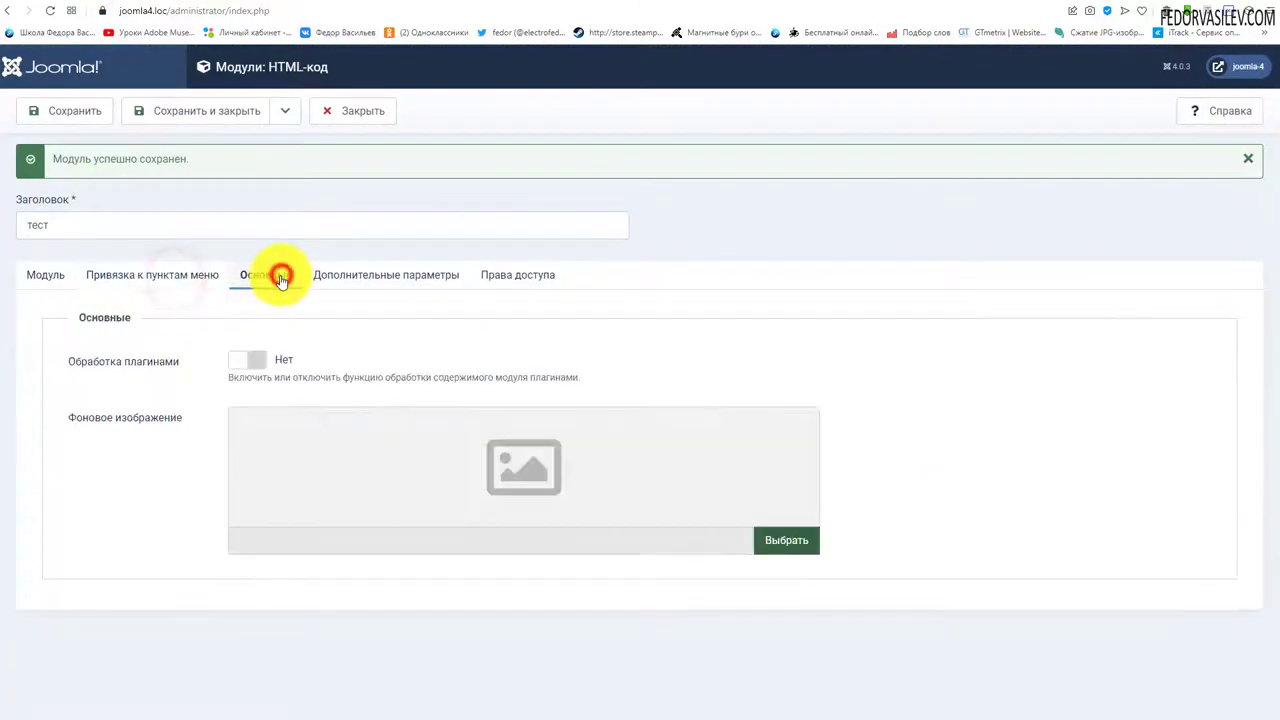
{"action": "left_click", "coordinate": [360, 276]}
{"action": "scroll", "coordinate": [188, 311], "scroll_direction": "down", "scroll_amount": 1}
{"action": "scroll", "coordinate": [188, 311], "scroll_direction": "down", "scroll_amount": 2}
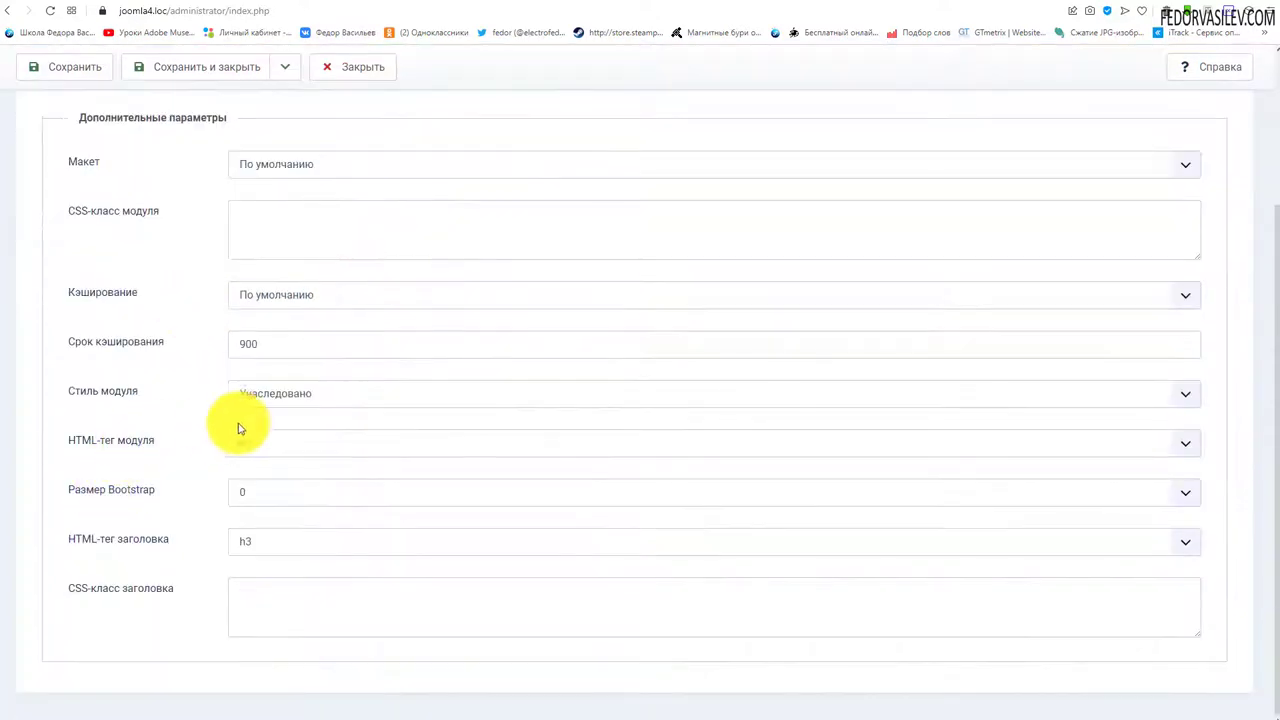
{"action": "left_click", "coordinate": [270, 395]}
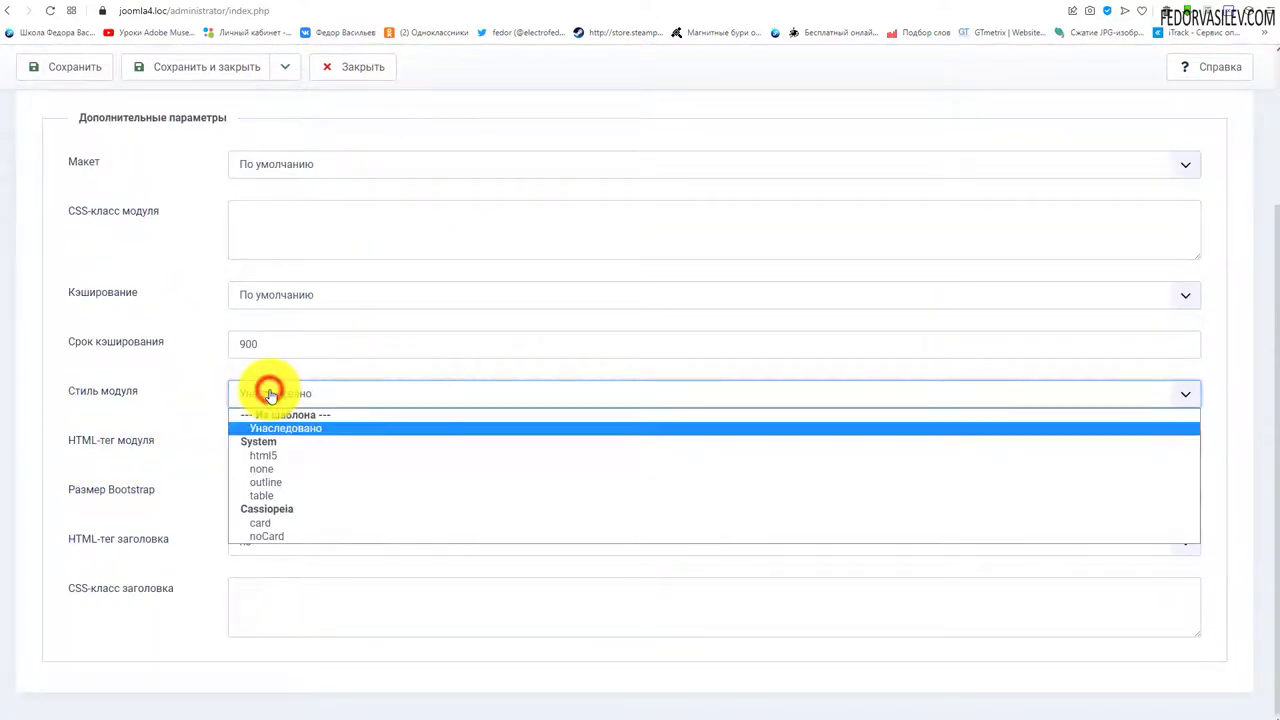
{"action": "left_click", "coordinate": [283, 466]}
{"action": "scroll", "coordinate": [243, 510], "scroll_direction": "up", "scroll_amount": 3}
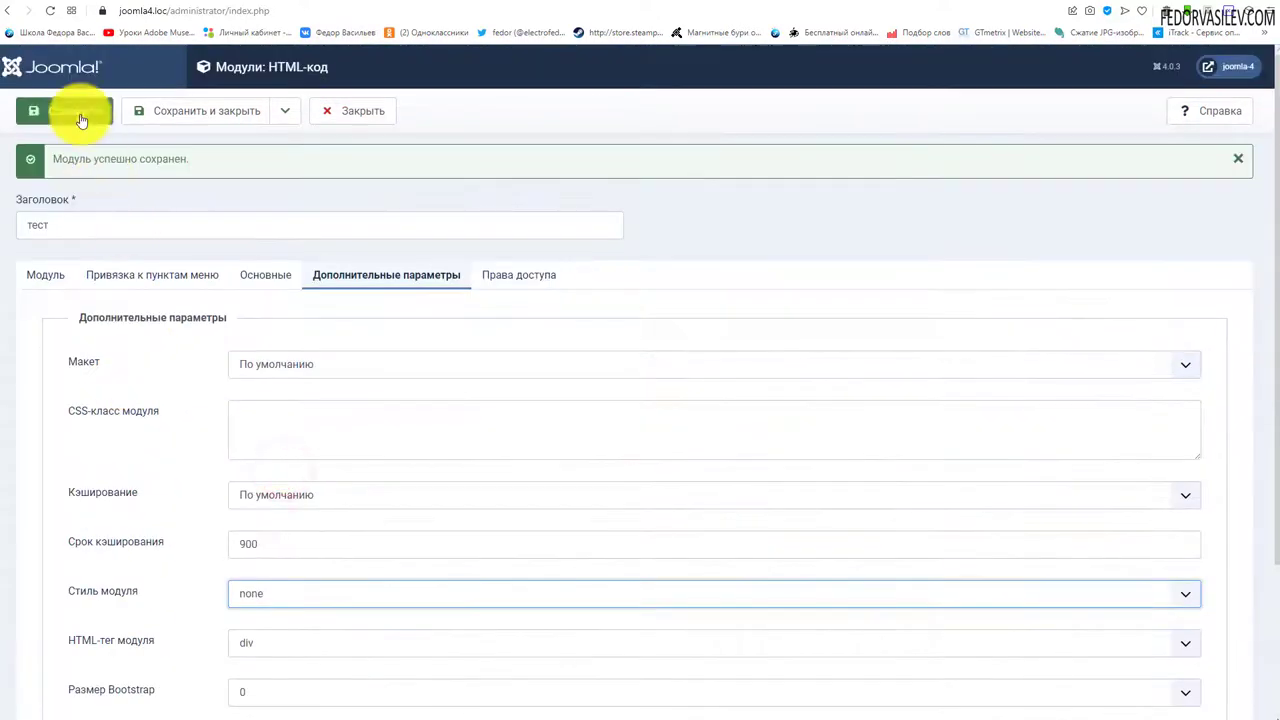
Step: Reload the home page and examine the module's appearance in the sidebar with the new style
{"action": "scroll", "coordinate": [808, 351], "scroll_direction": "up", "scroll_amount": 1}
{"action": "scroll", "coordinate": [820, 417], "scroll_direction": "down", "scroll_amount": 2}
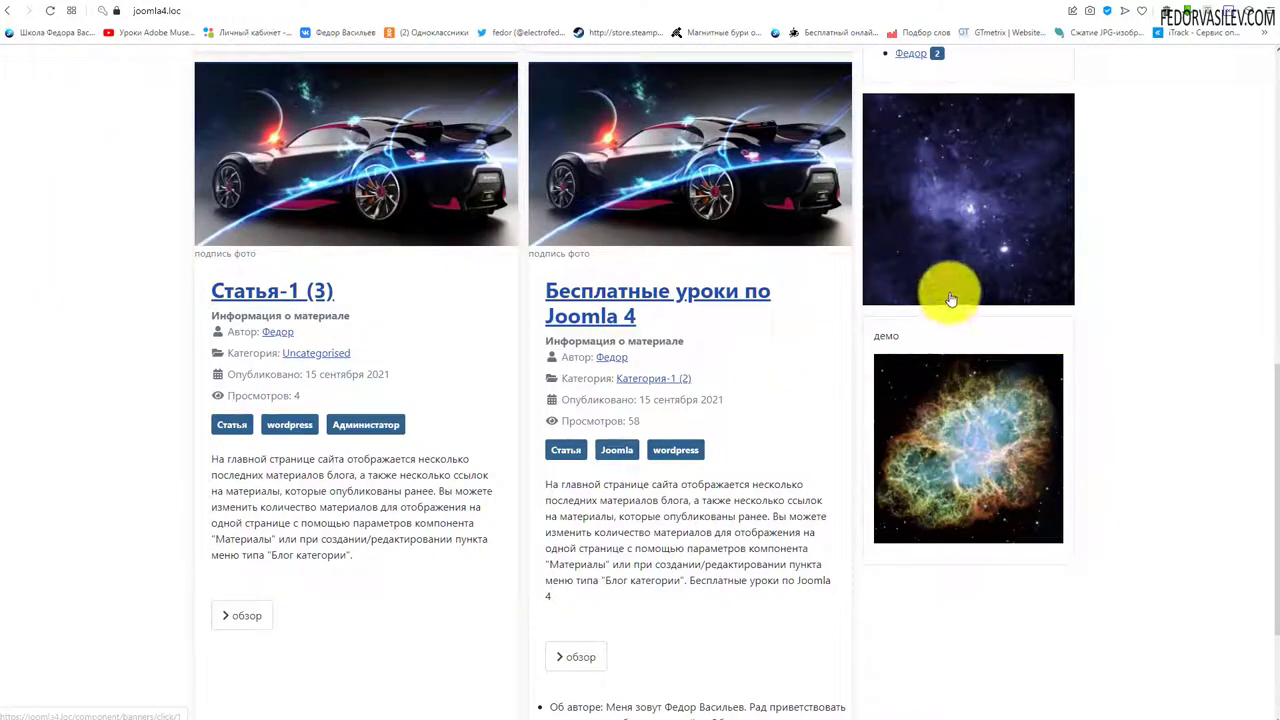
{"action": "scroll", "coordinate": [912, 316], "scroll_direction": "up", "scroll_amount": 3}
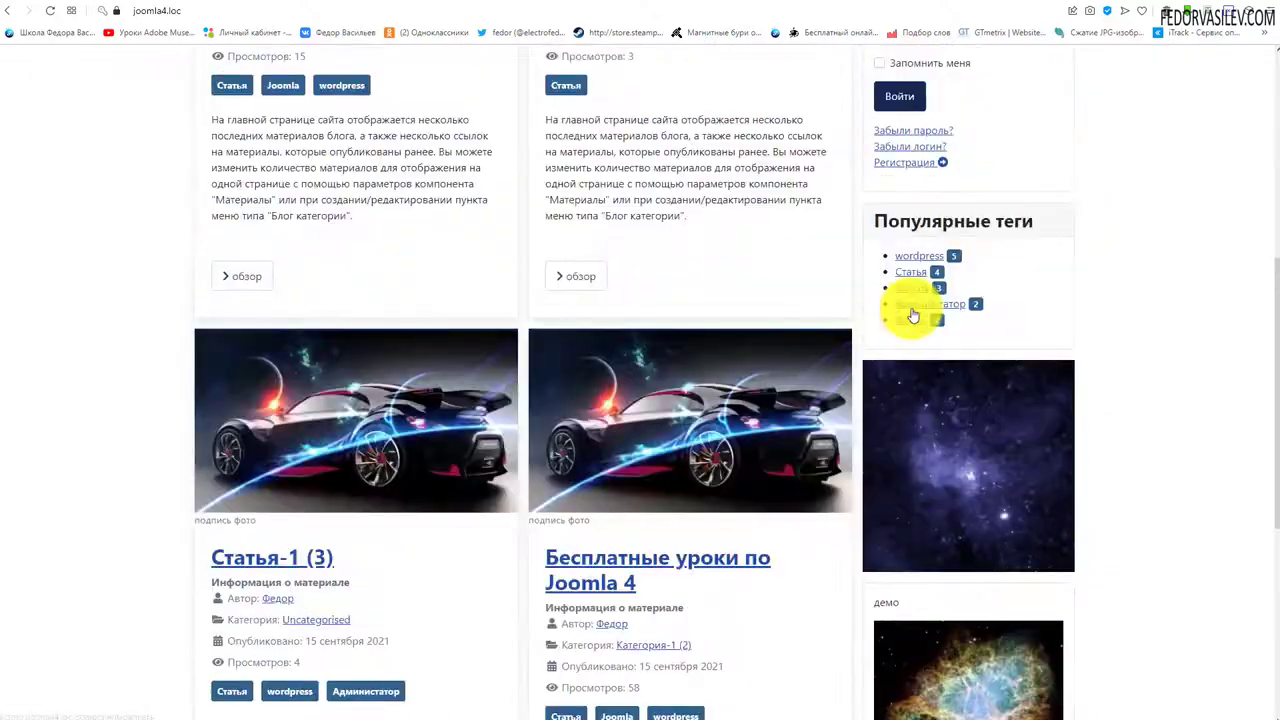
{"action": "scroll", "coordinate": [912, 316], "scroll_direction": "up", "scroll_amount": 5}
{"action": "scroll", "coordinate": [891, 300], "scroll_direction": "down", "scroll_amount": 9}
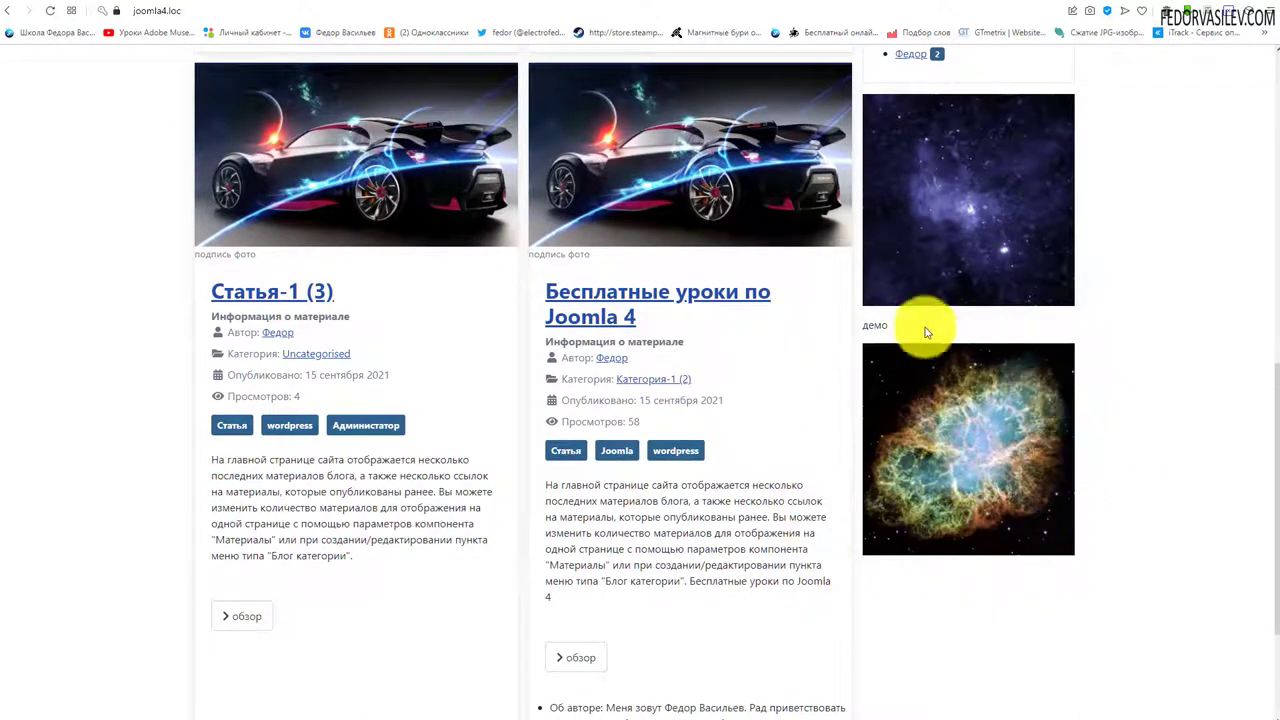
{"action": "scroll", "coordinate": [991, 549], "scroll_direction": "down", "scroll_amount": 2}
{"action": "scroll", "coordinate": [977, 620], "scroll_direction": "up", "scroll_amount": 1}
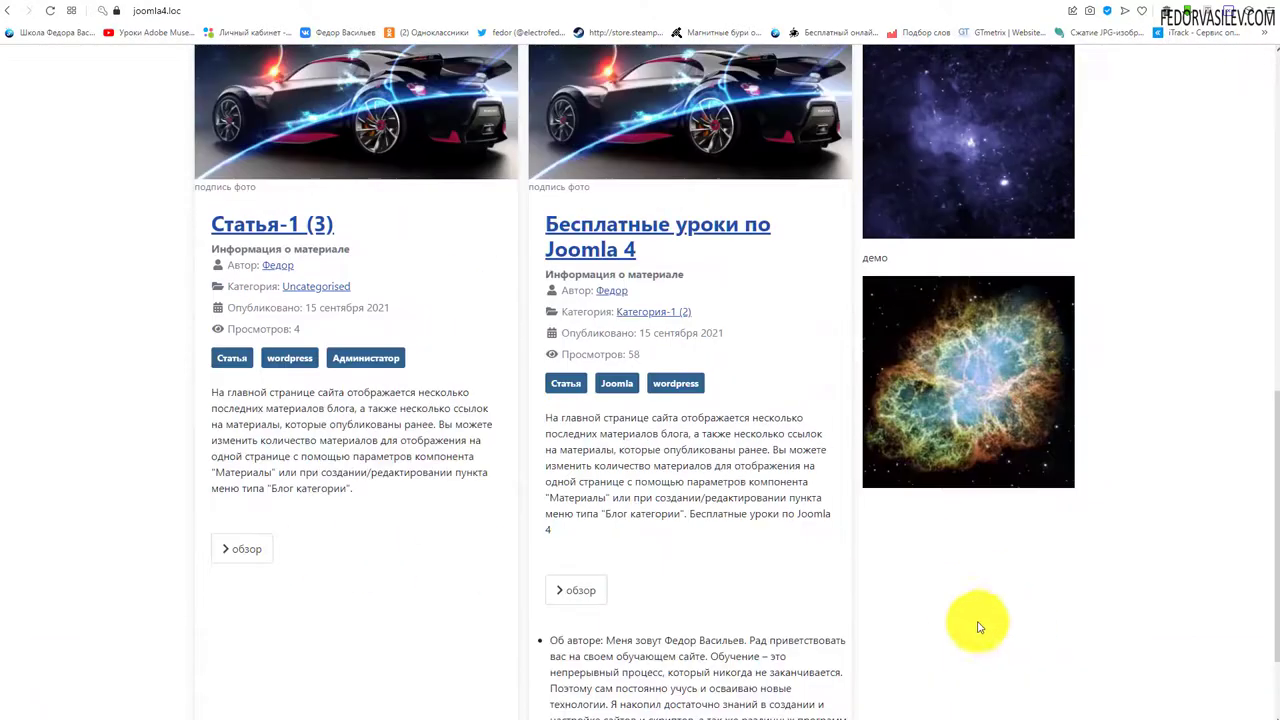
{"action": "scroll", "coordinate": [1057, 475], "scroll_direction": "up", "scroll_amount": 2}
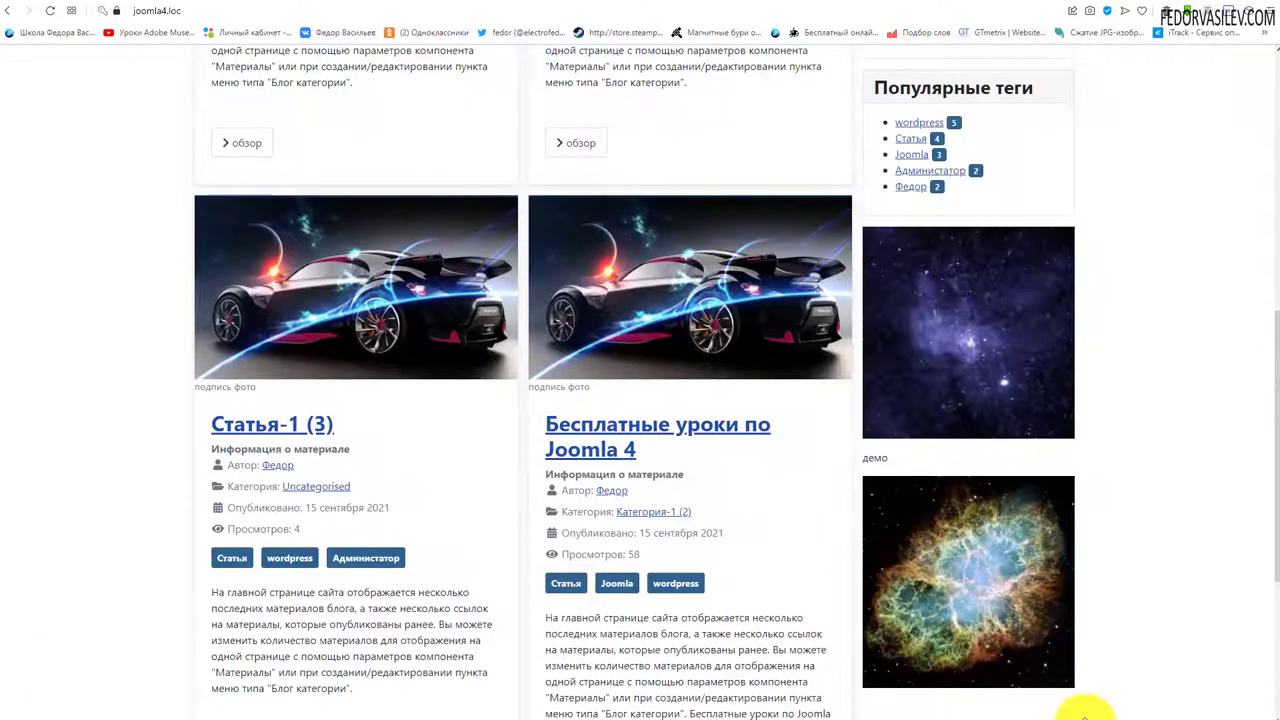
{"action": "scroll", "coordinate": [1127, 624], "scroll_direction": "down", "scroll_amount": 2}
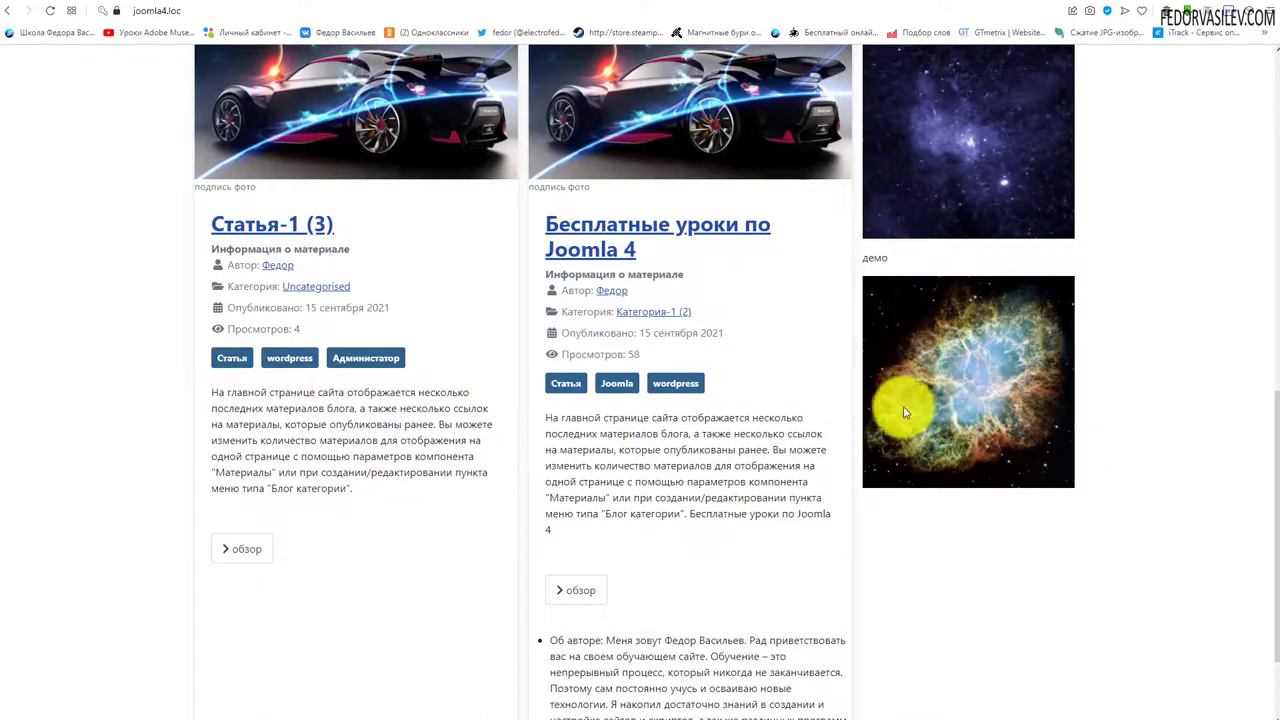
Step: Go to the site's Демо page and check its sidebar for the module
{"action": "scroll", "coordinate": [903, 412], "scroll_direction": "up", "scroll_amount": 9}
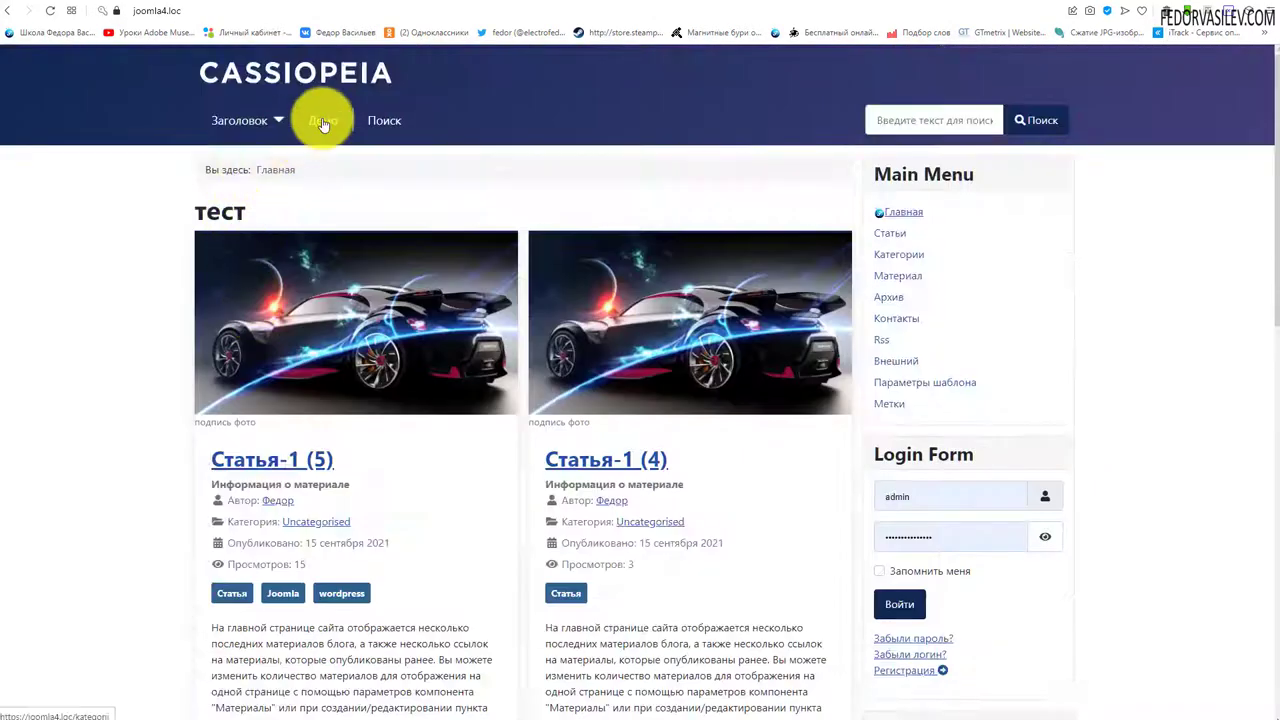
{"action": "left_click", "coordinate": [323, 121]}
{"action": "scroll", "coordinate": [171, 220], "scroll_direction": "down", "scroll_amount": 6}
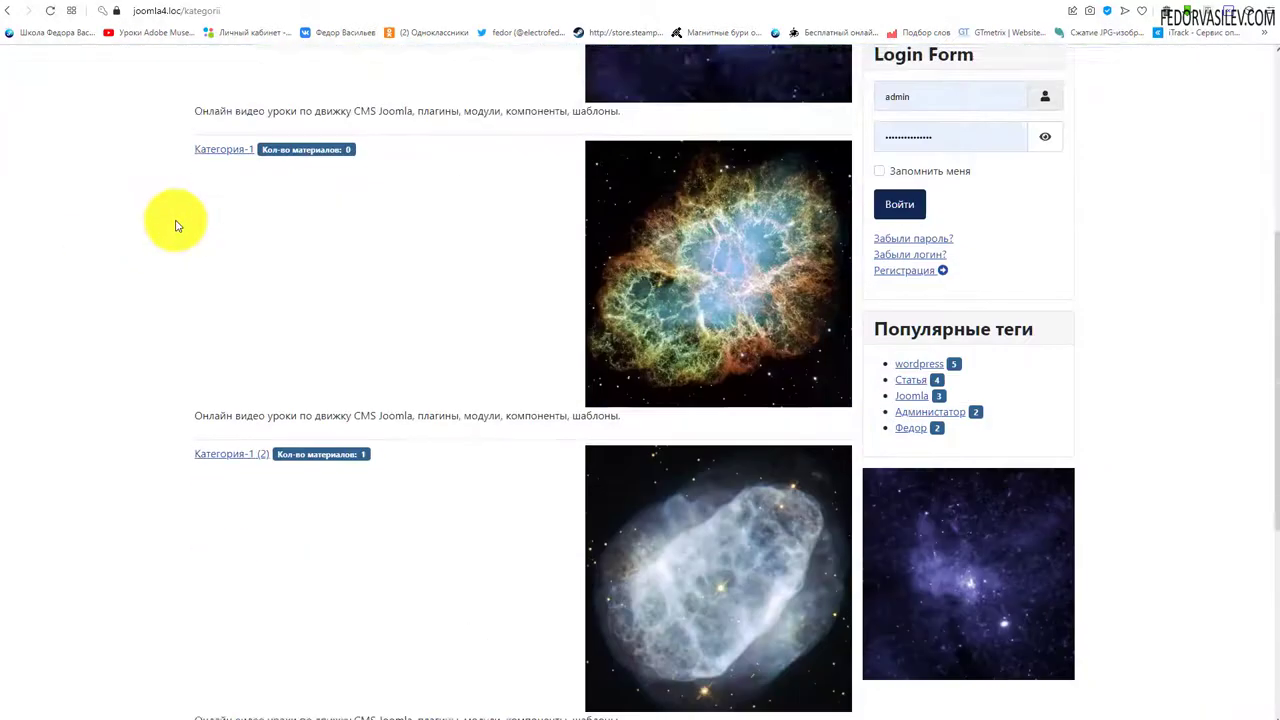
{"action": "scroll", "coordinate": [995, 300], "scroll_direction": "down", "scroll_amount": 1}
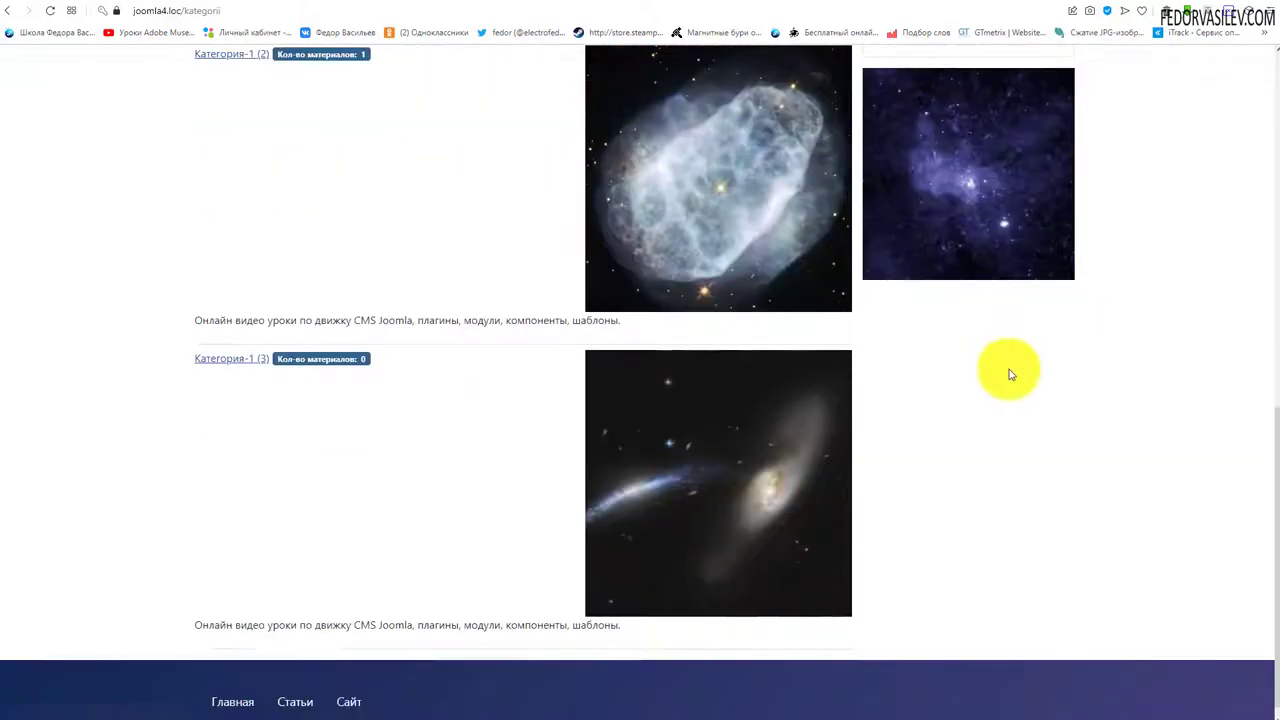
{"action": "scroll", "coordinate": [960, 390], "scroll_direction": "up", "scroll_amount": 2}
{"action": "left_click_drag", "start_coordinate": [1087, 440], "coordinate": [914, 428]}
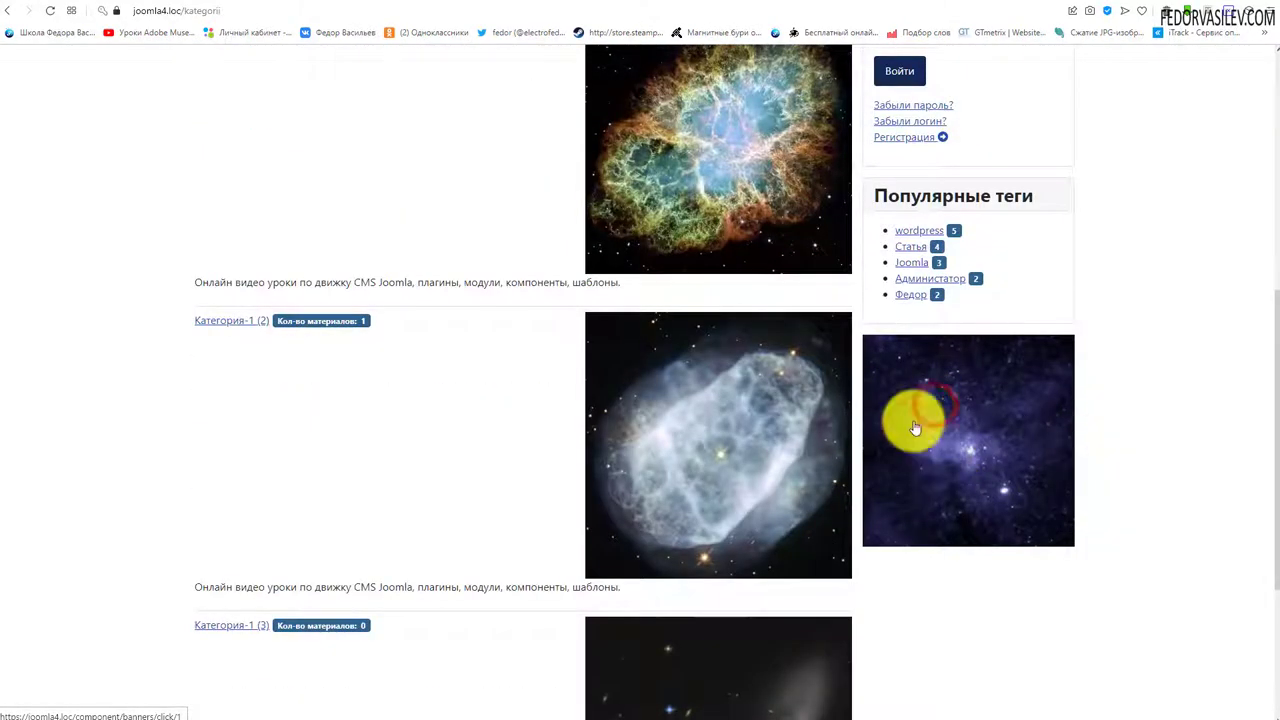
{"action": "scroll", "coordinate": [925, 430], "scroll_direction": "down", "scroll_amount": 3}
{"action": "scroll", "coordinate": [880, 440], "scroll_direction": "up", "scroll_amount": 5}
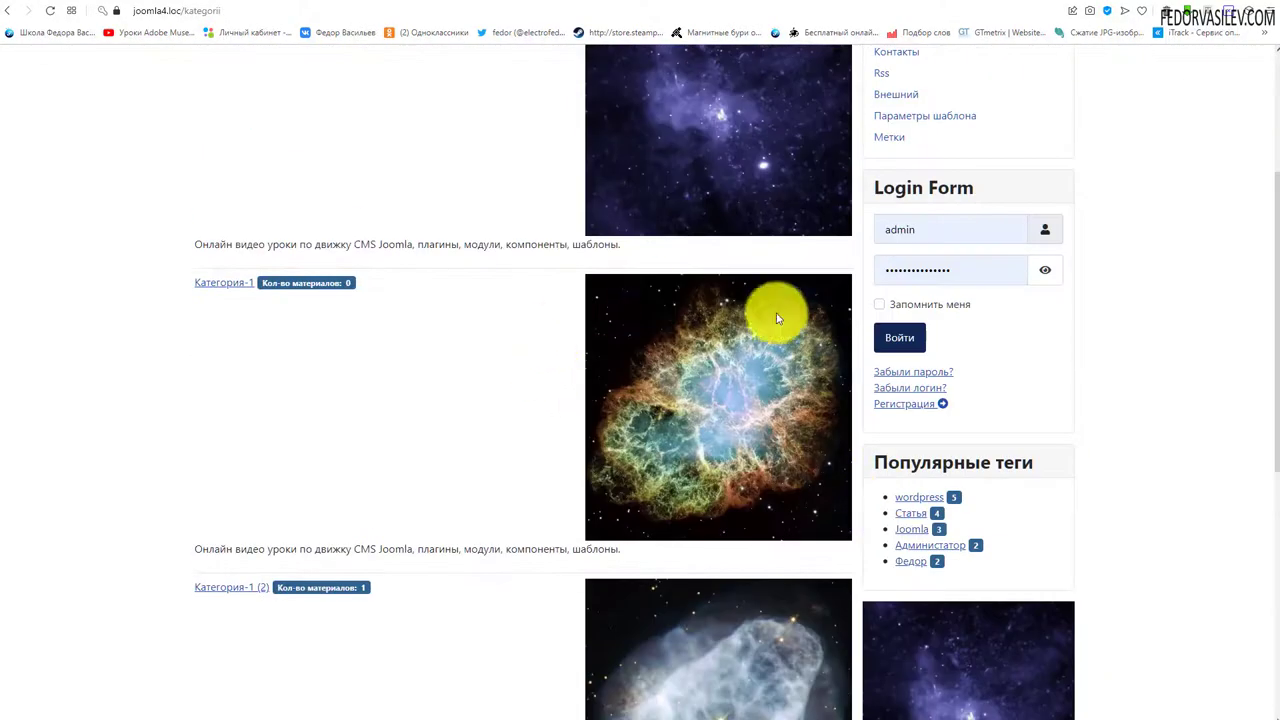
{"action": "scroll", "coordinate": [761, 441], "scroll_direction": "down", "scroll_amount": 3}
{"action": "scroll", "coordinate": [517, 434], "scroll_direction": "up", "scroll_amount": 6}
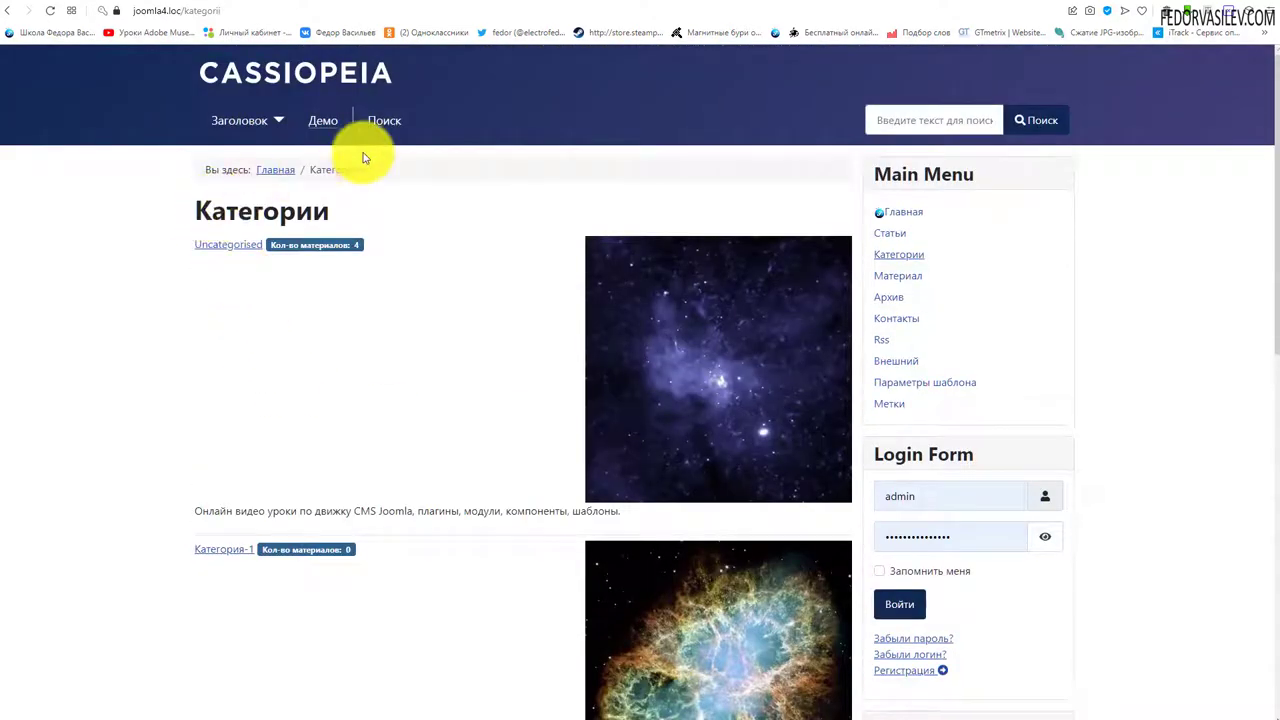
Step: Go to the Материал page and check its sidebar for the module
{"action": "left_click", "coordinate": [898, 276]}
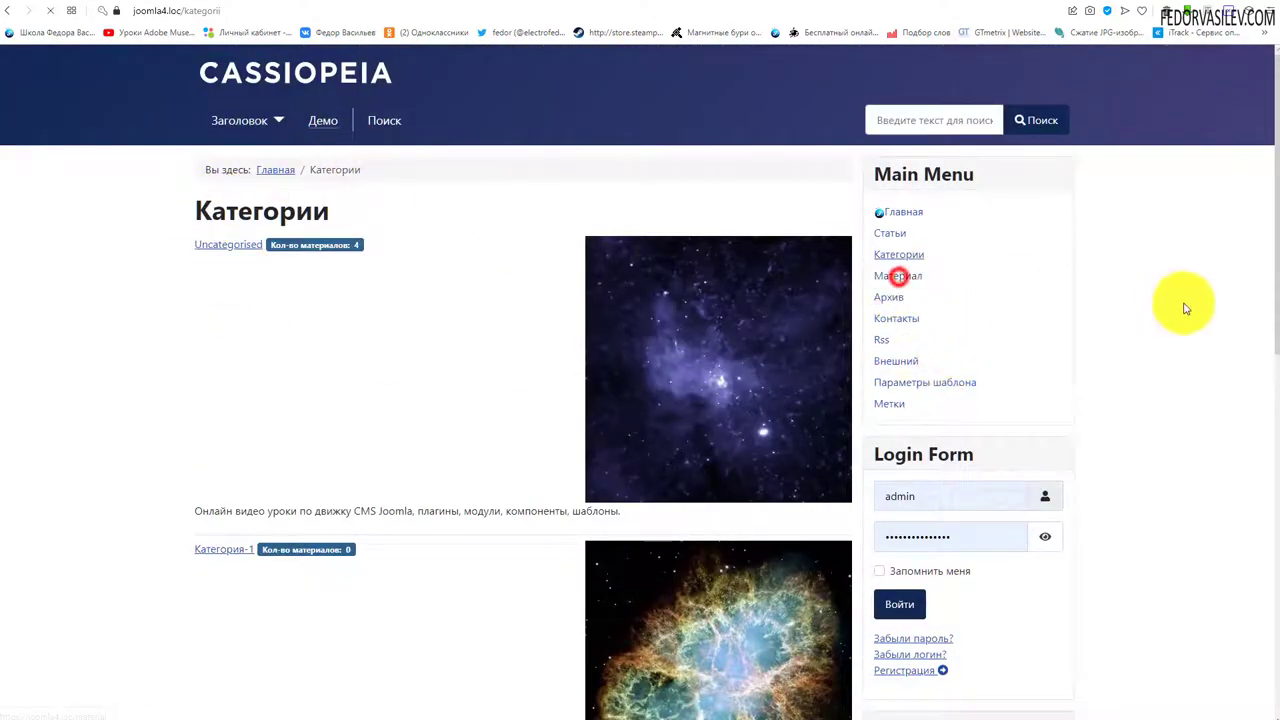
{"action": "scroll", "coordinate": [1051, 300], "scroll_direction": "down", "scroll_amount": 4}
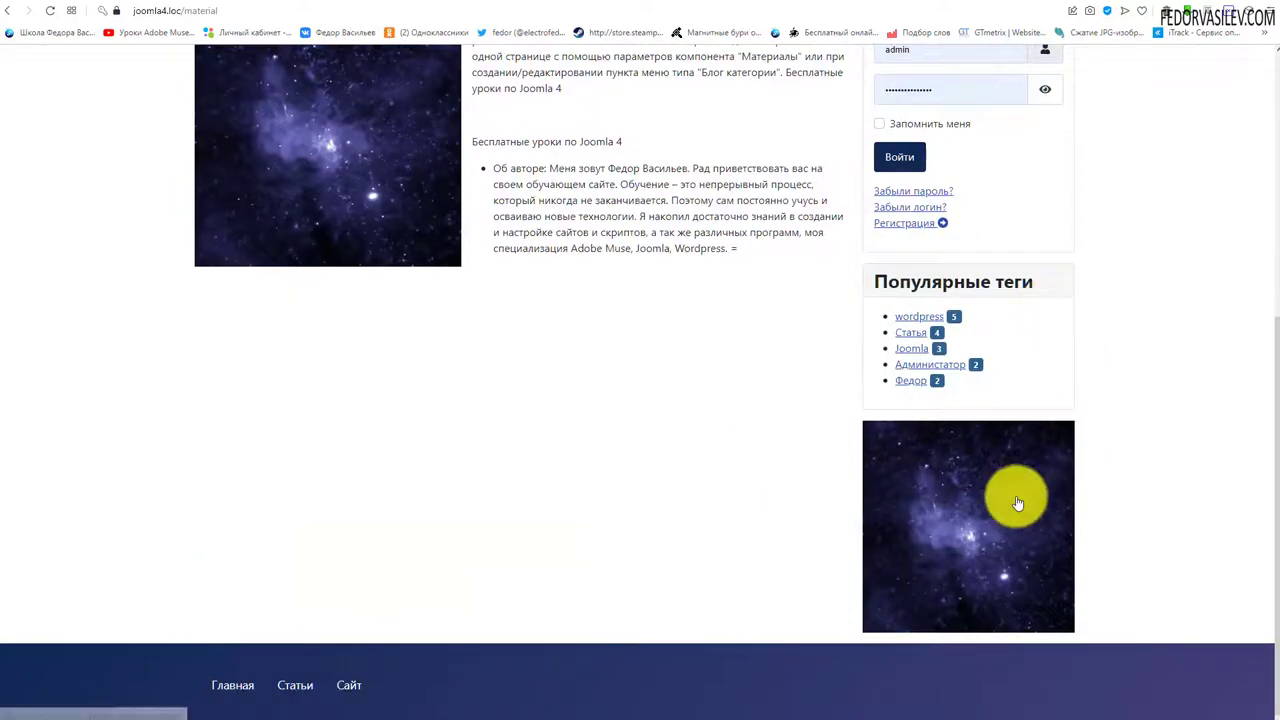
{"action": "scroll", "coordinate": [508, 455], "scroll_direction": "up", "scroll_amount": 4}
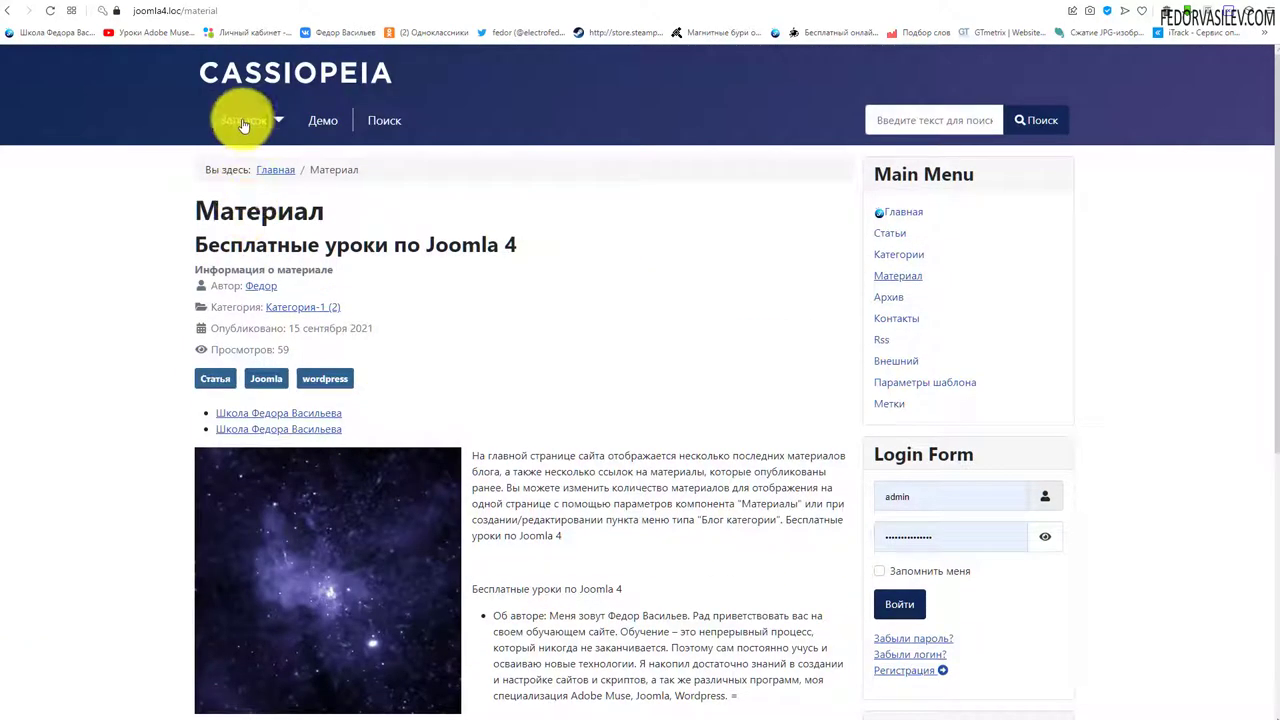
Step: Return to the Главная page and check the module in its sidebar
{"action": "left_click", "coordinate": [277, 170]}
{"action": "scroll", "coordinate": [412, 316], "scroll_direction": "down", "scroll_amount": 6}
{"action": "scroll", "coordinate": [412, 316], "scroll_direction": "down", "scroll_amount": 3}
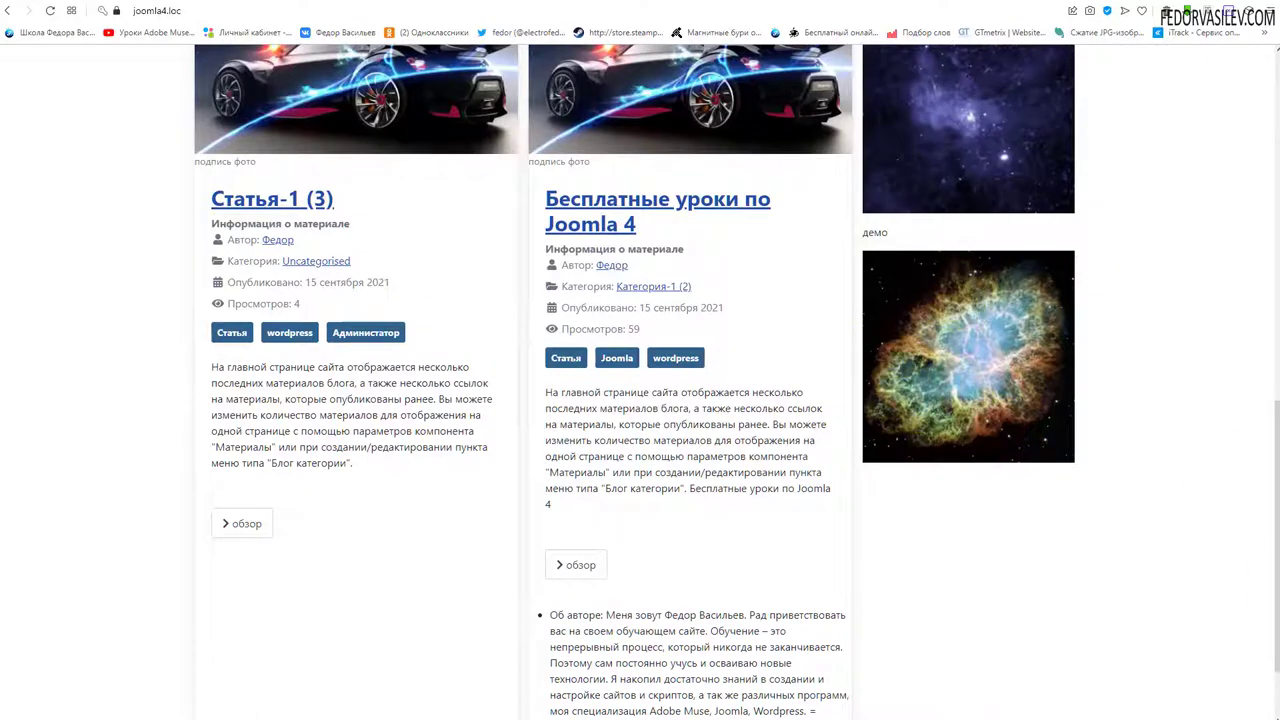
{"action": "left_click", "coordinate": [1180, 705]}
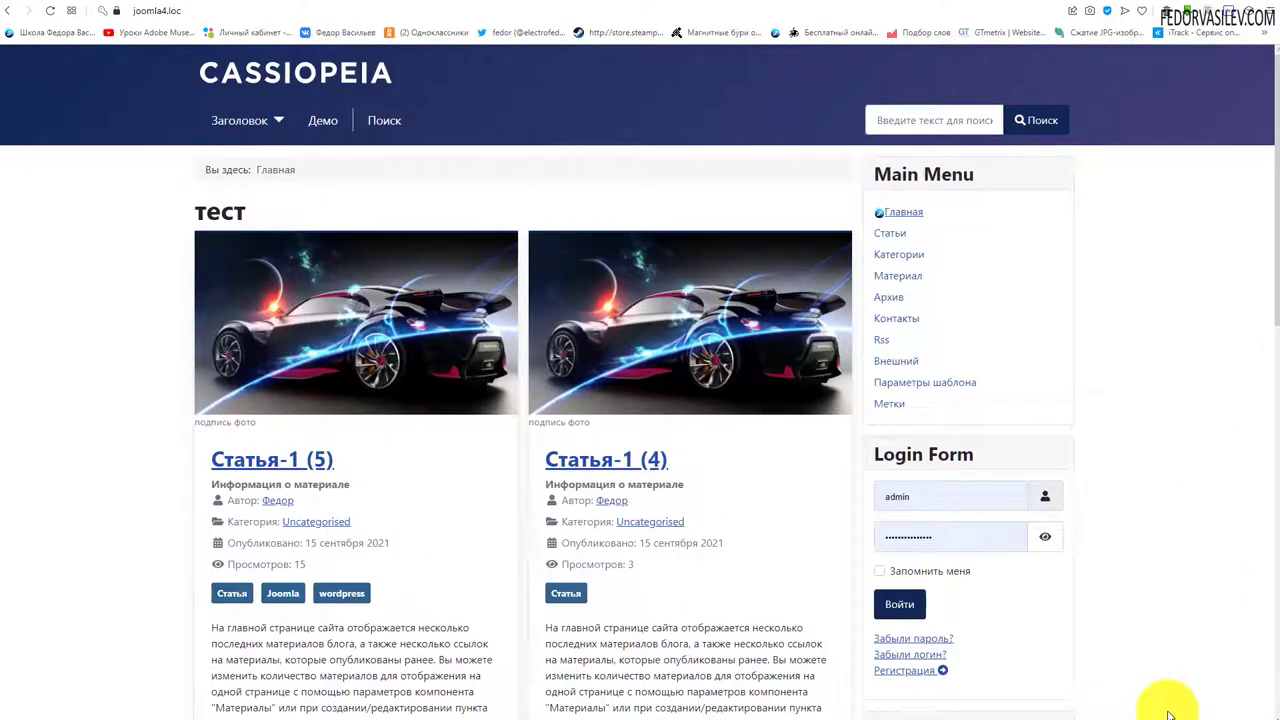
Step: Look through the modules displayed down the home page's sidebar
{"action": "scroll", "coordinate": [1034, 249], "scroll_direction": "down", "scroll_amount": 2}
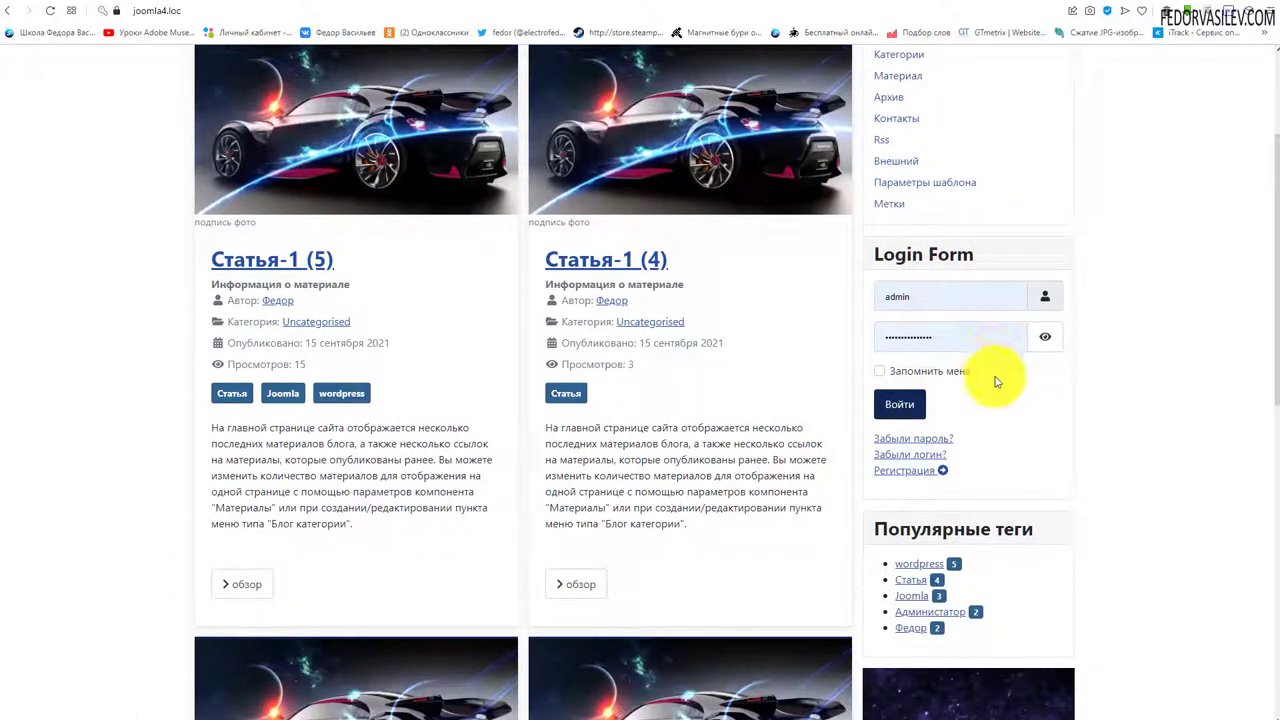
{"action": "scroll", "coordinate": [957, 390], "scroll_direction": "down", "scroll_amount": 2}
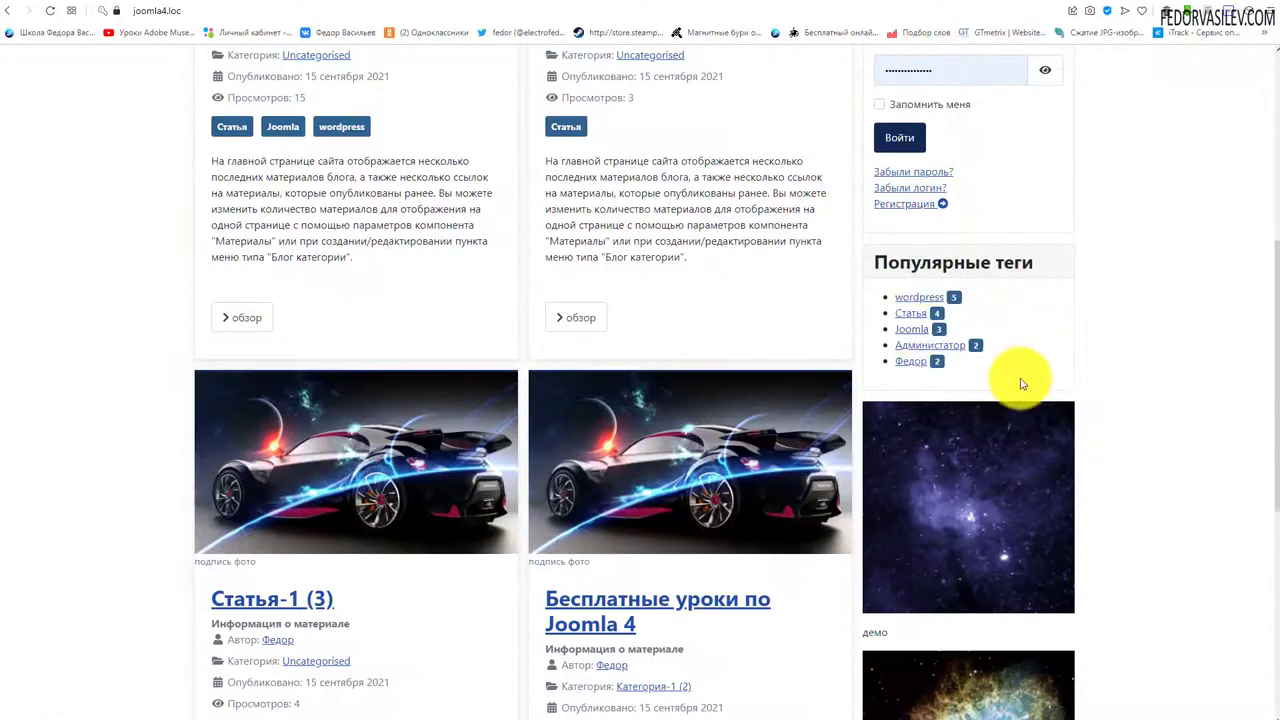
{"action": "scroll", "coordinate": [1013, 385], "scroll_direction": "up", "scroll_amount": 4}
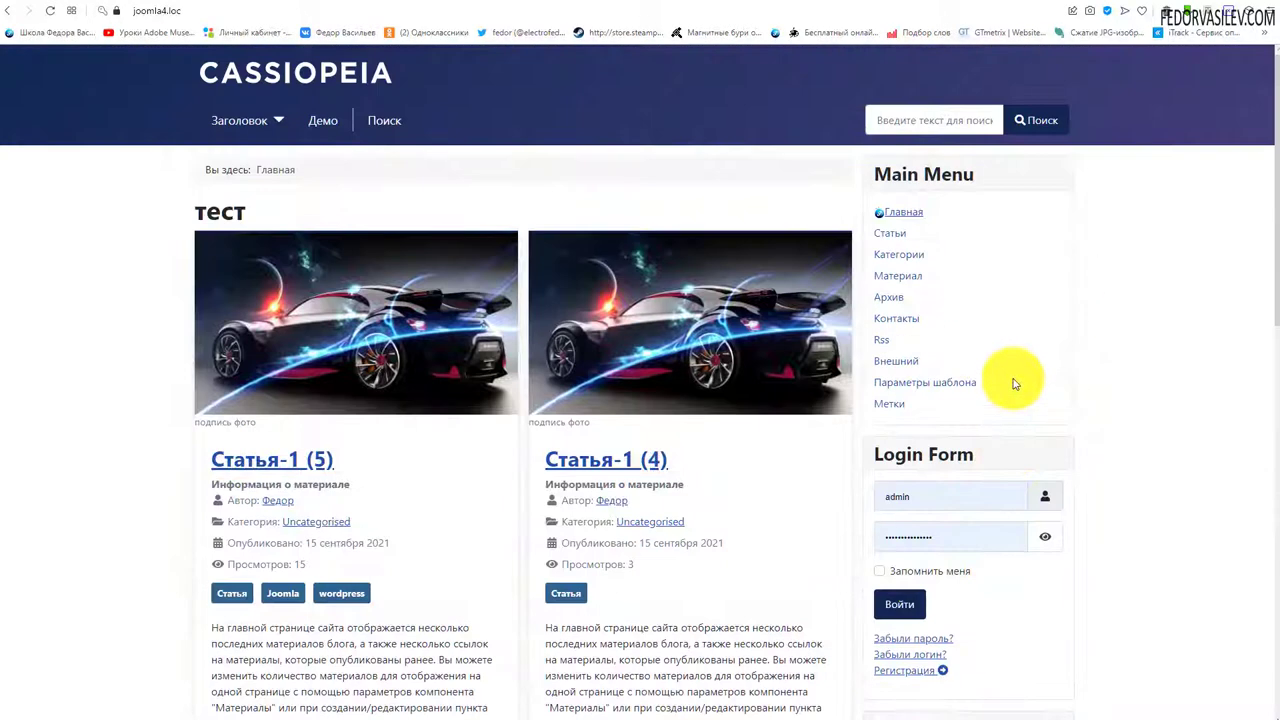
Step: Locate the Breadcrumbs module in the administrator's site module list and examine its navigation path on the site's Статья-1 (5) article page
{"action": "left_click", "coordinate": [110, 3]}
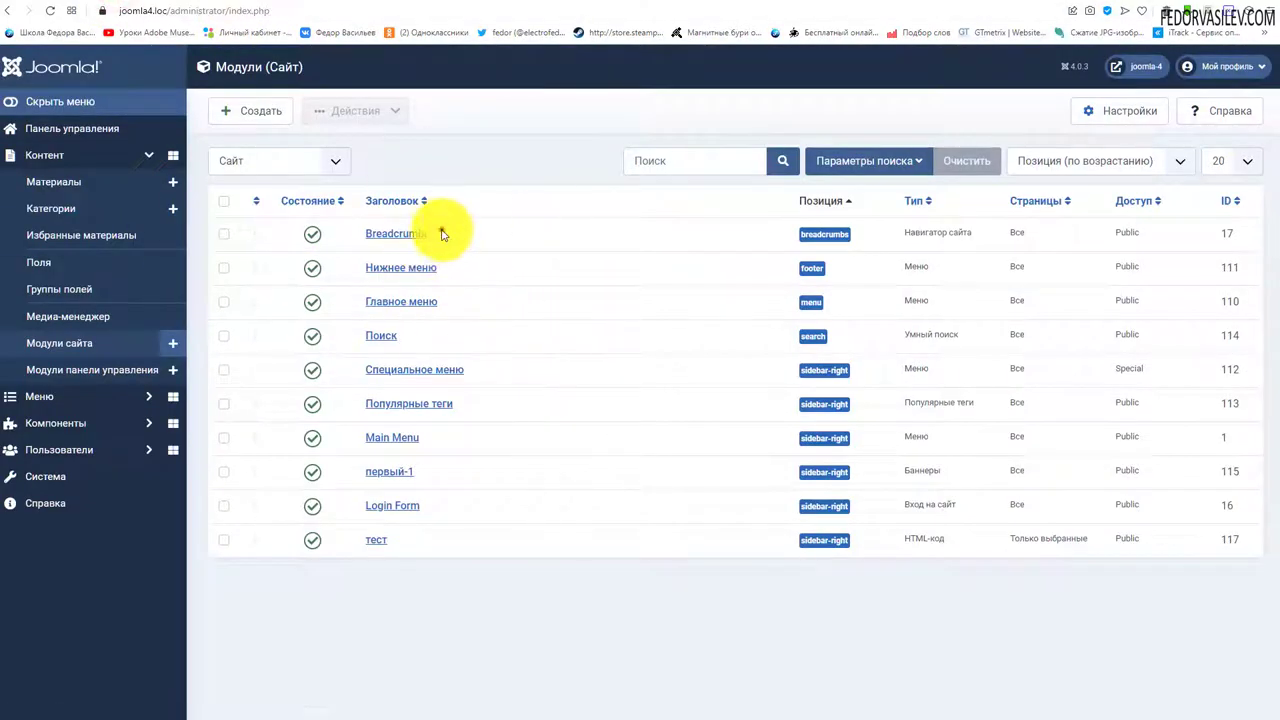
{"action": "left_click_drag", "start_coordinate": [443, 234], "coordinate": [358, 230]}
{"action": "left_click", "coordinate": [243, 3]}
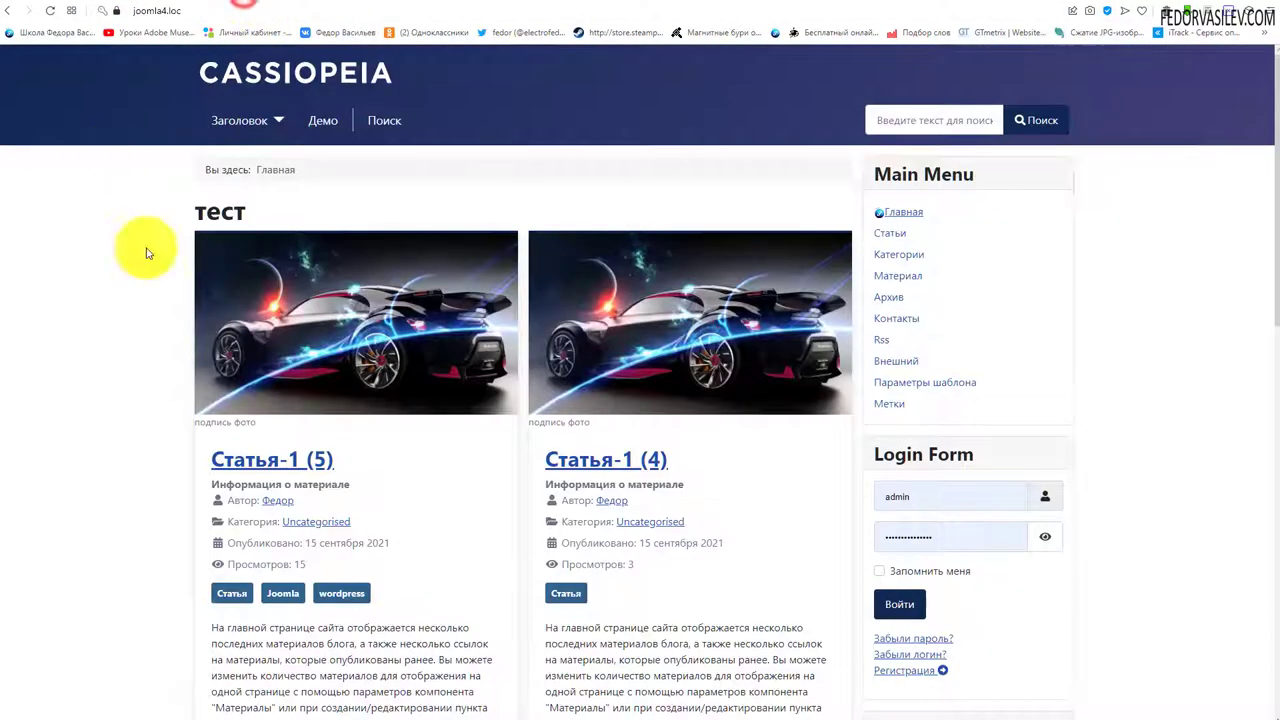
{"action": "left_click", "coordinate": [270, 458]}
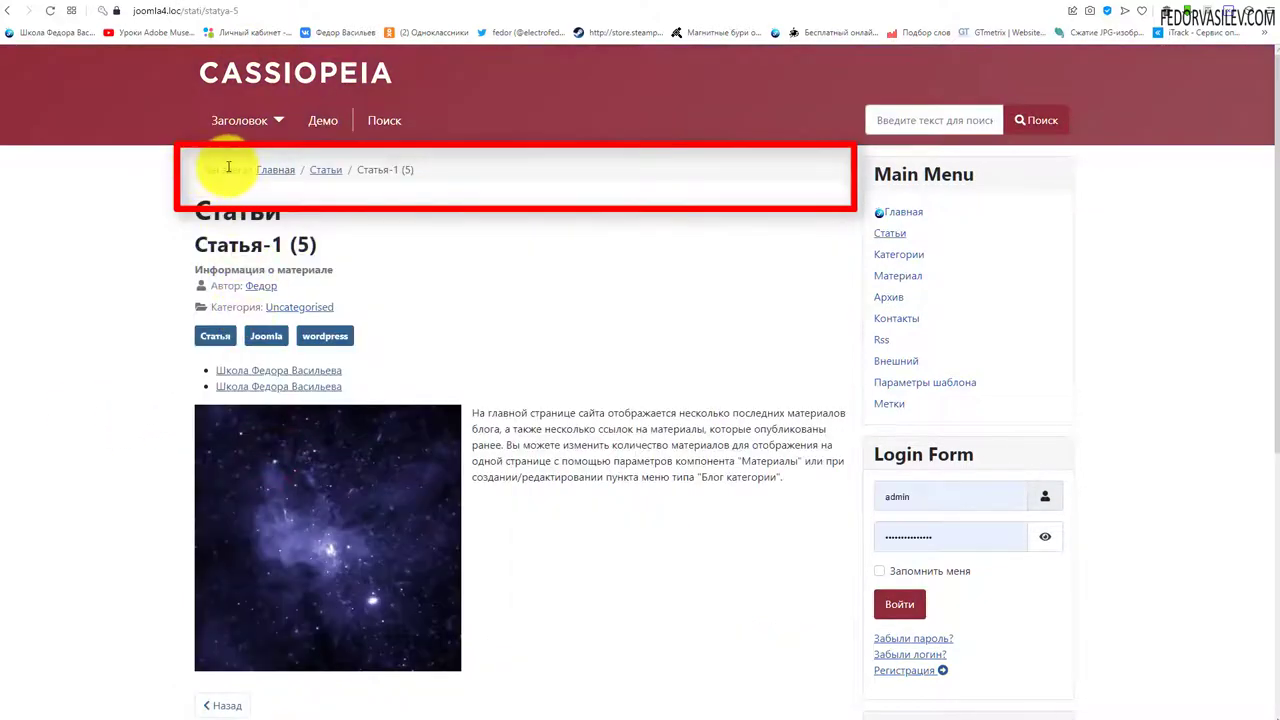
{"action": "left_click_drag", "start_coordinate": [228, 167], "coordinate": [393, 170]}
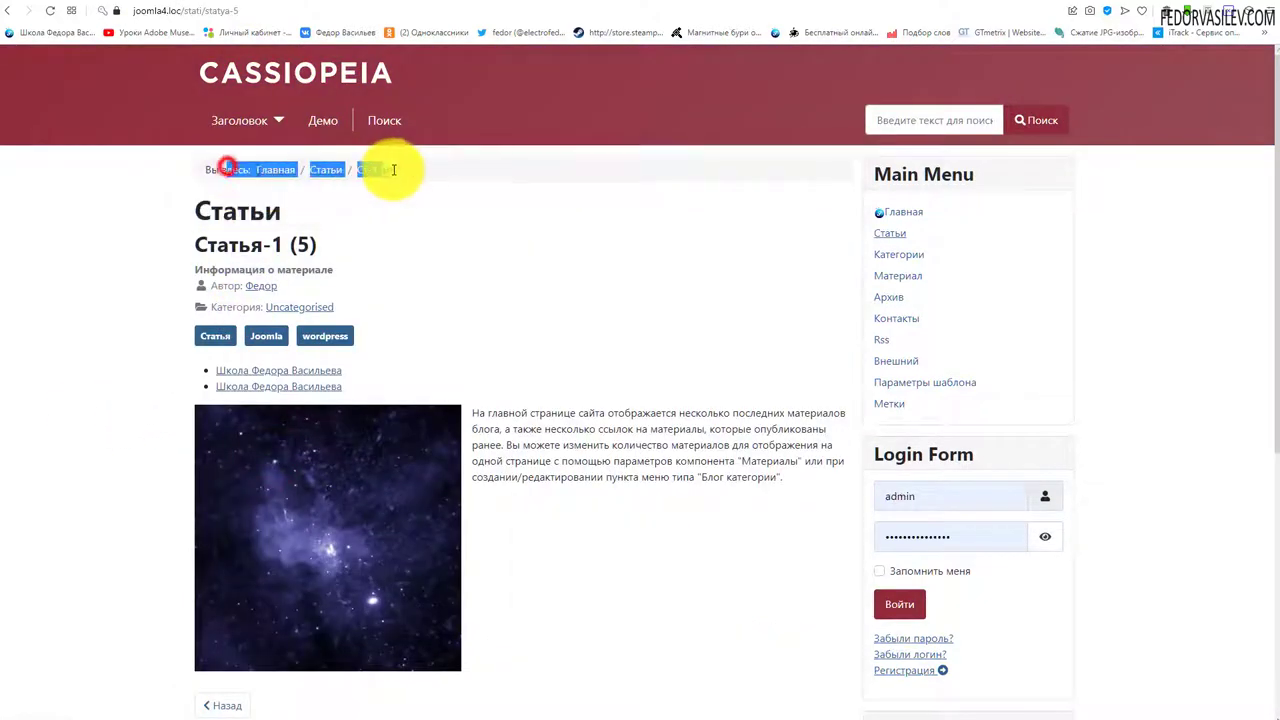
{"action": "left_click_drag", "start_coordinate": [222, 170], "coordinate": [413, 170]}
{"action": "left_click", "coordinate": [338, 216]}
{"action": "left_click", "coordinate": [503, 258]}
{"action": "scroll", "coordinate": [395, 400], "scroll_direction": "down", "scroll_amount": 4}
{"action": "scroll", "coordinate": [330, 320], "scroll_direction": "up", "scroll_amount": 4}
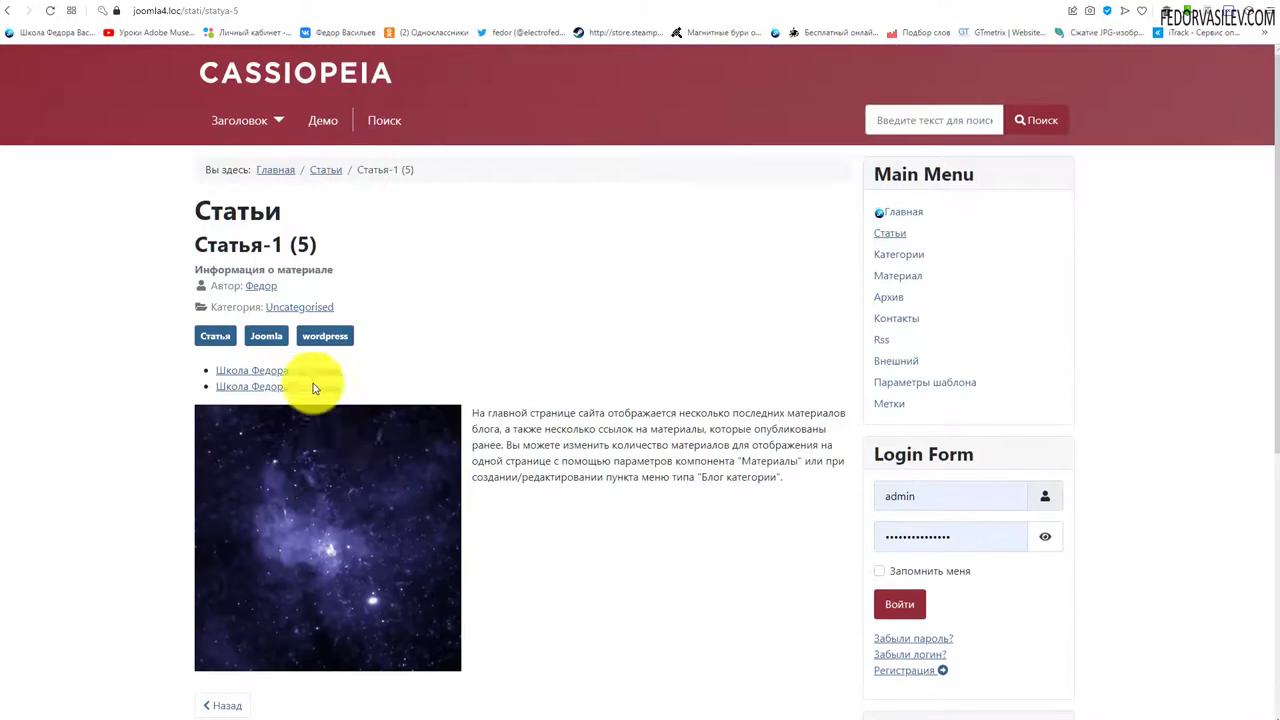
Step: Return to the administrator's module list and view the actions available for the selected Breadcrumbs module, leaving without applying any
{"action": "key", "text": "ctrl+Tab"}
{"action": "left_click", "coordinate": [457, 607]}
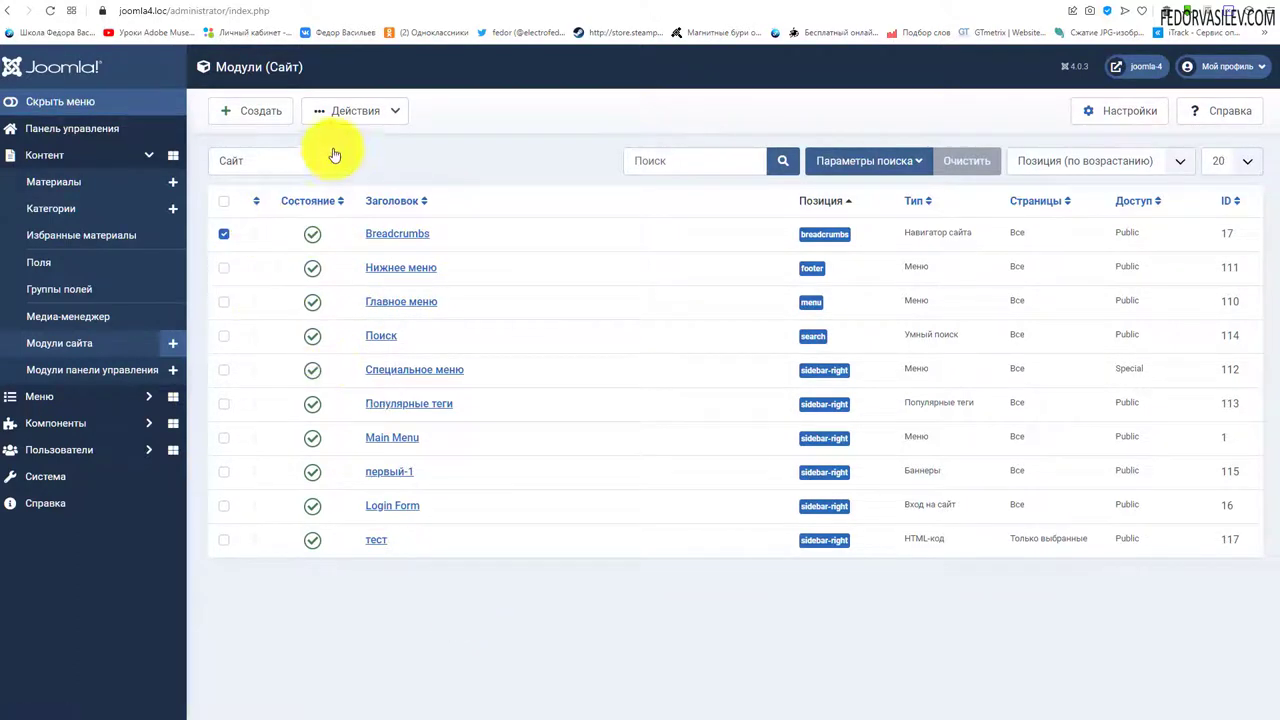
{"action": "left_click", "coordinate": [375, 118]}
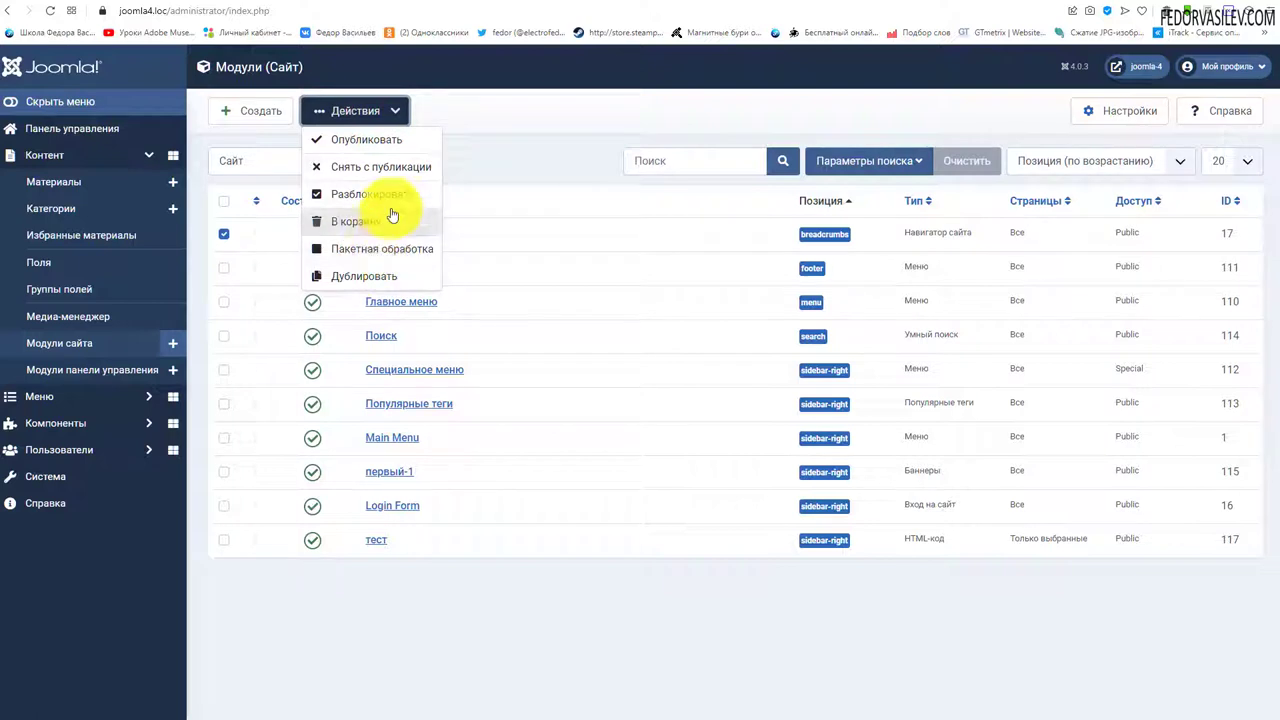
{"action": "key", "text": "Escape"}
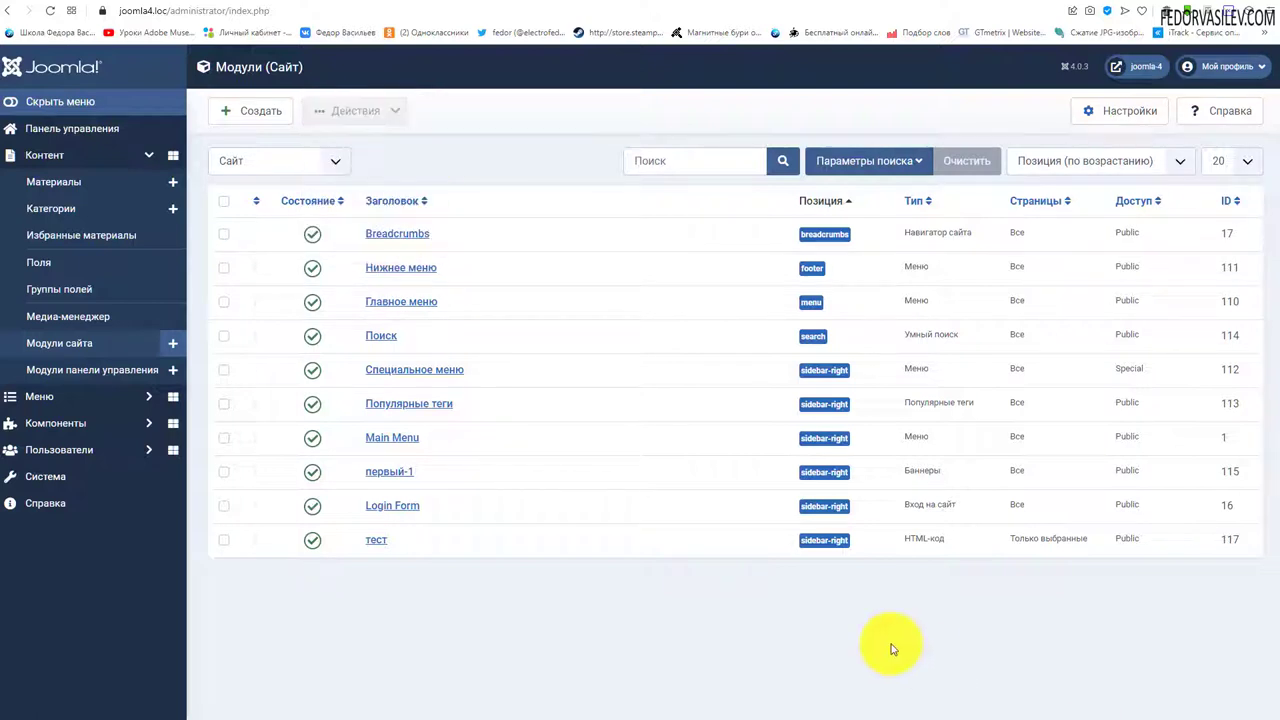